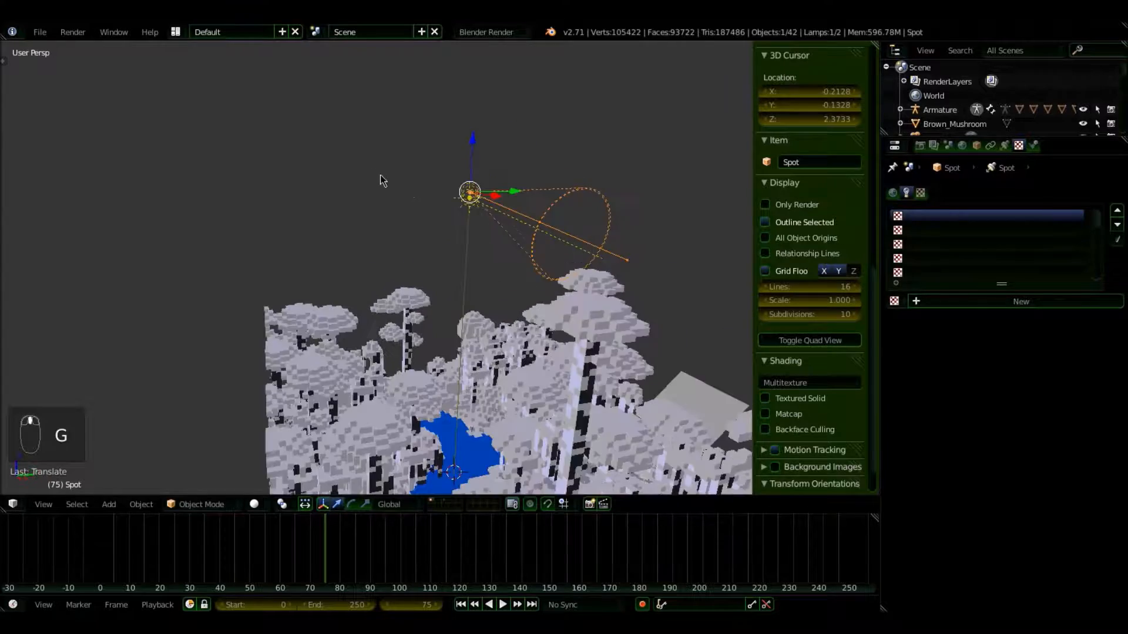
# Step: Move the spot lamp vertically along the global Z axis, keeping it above the forest terrain
pyautogui.keyDown('shift'); pyautogui.moveTo(461, 167); pyautogui.dragTo(464, 203, button='middle'); pyautogui.keyUp('shift')
pyautogui.scroll(2, 354, 214)
pyautogui.press('g')
pyautogui.press('z')
pyautogui.click(464, 215)
# Step: Rotate the spot lamp about -30° around the global Z axis in the orthographic top view
pyautogui.moveTo(630, 210); pyautogui.dragTo(476, 252, button='middle')
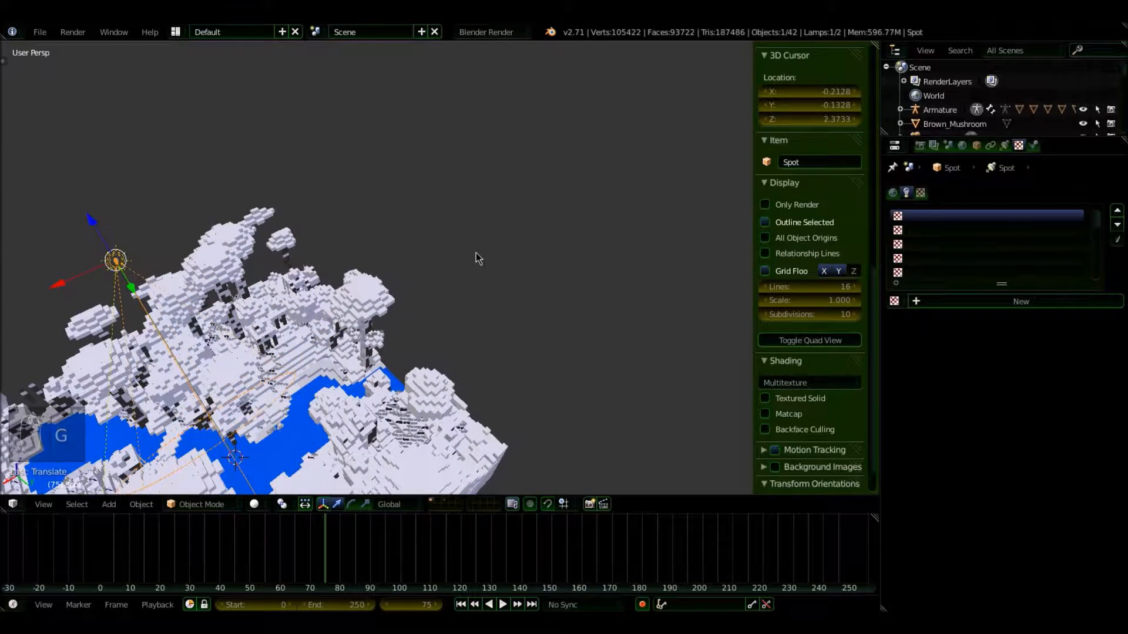
pyautogui.press('KP_7')
pyautogui.press('KP_5')
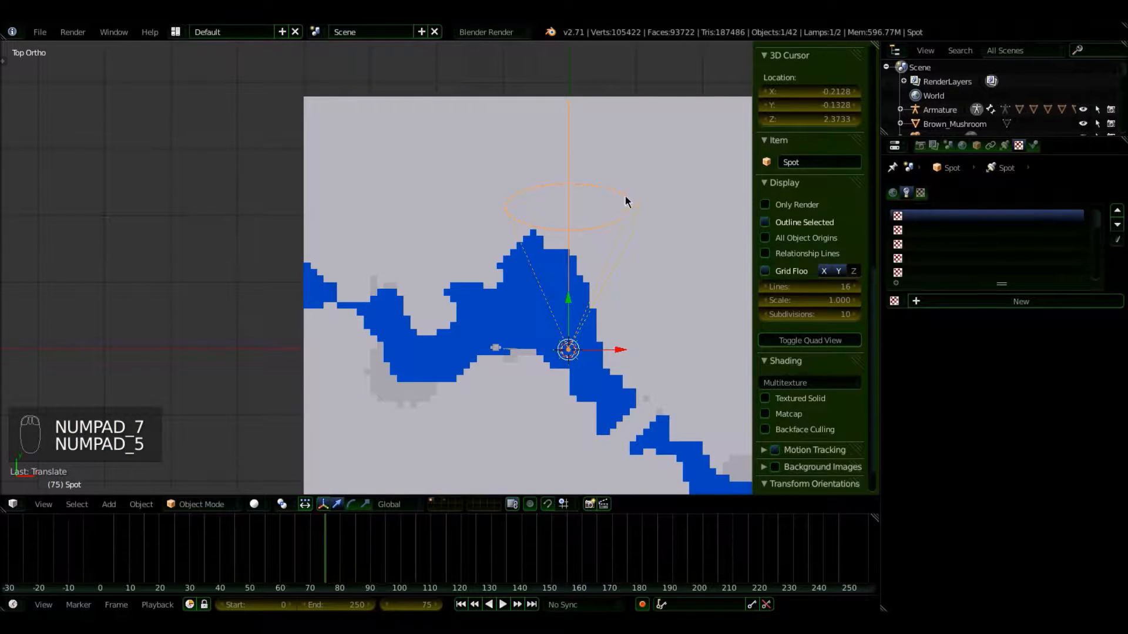
pyautogui.scroll(-8, 487, 277)
pyautogui.keyDown('shift'); pyautogui.moveTo(450, 318); pyautogui.dragTo(592, 225, button='middle'); pyautogui.keyUp('shift')
pyautogui.press('KP_7')
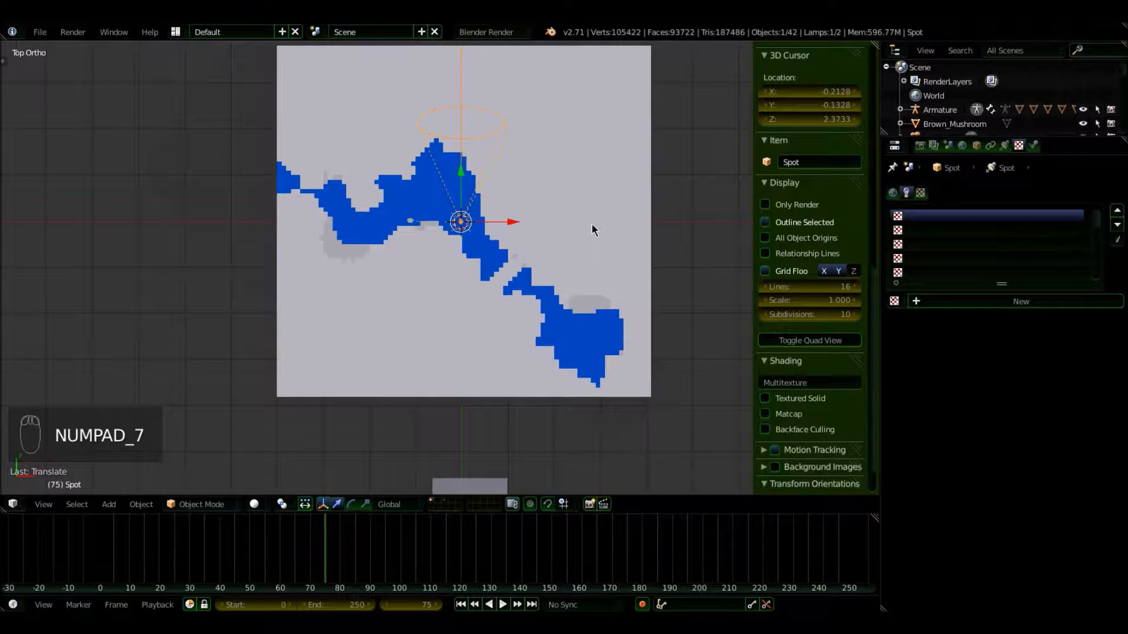
pyautogui.press('r')
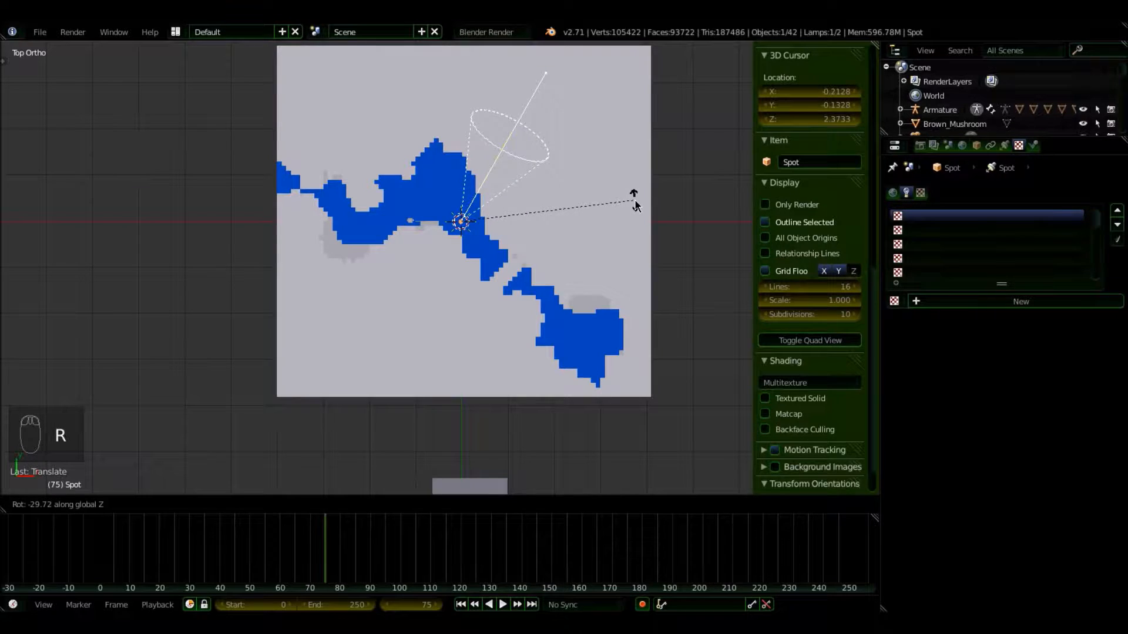
pyautogui.click(636, 205)
pyautogui.moveTo(636, 205); pyautogui.dragTo(483, 240, button='middle')
pyautogui.press('KP_5')
pyautogui.press('KP_4')
pyautogui.moveTo(481, 284); pyautogui.dragTo(519, 182, button='middle')
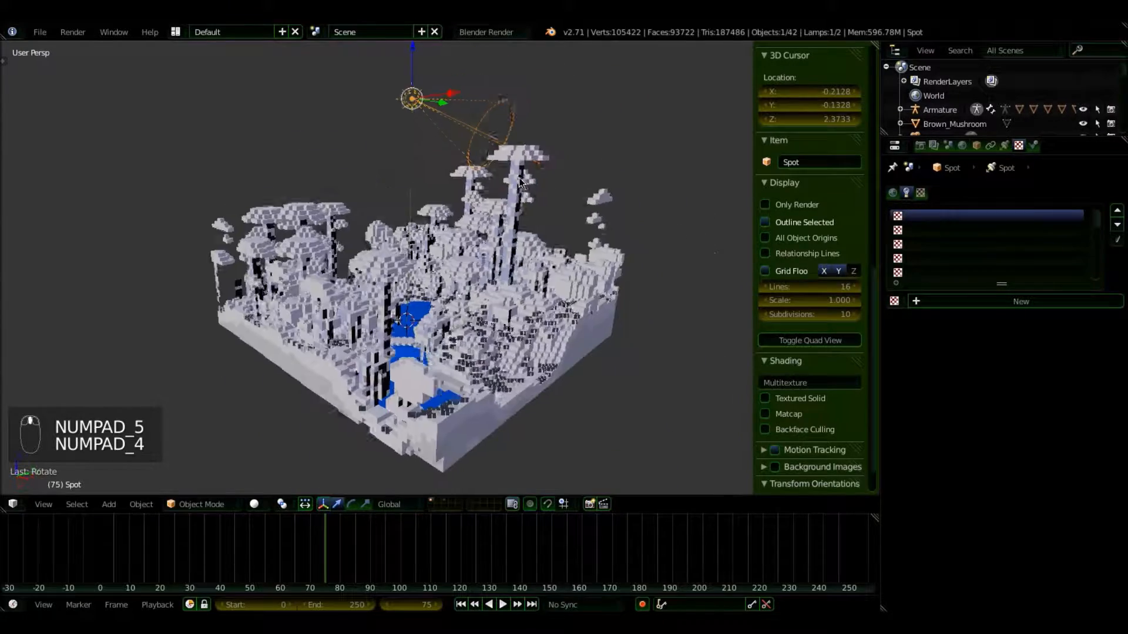
pyautogui.scroll(4, 520, 182)
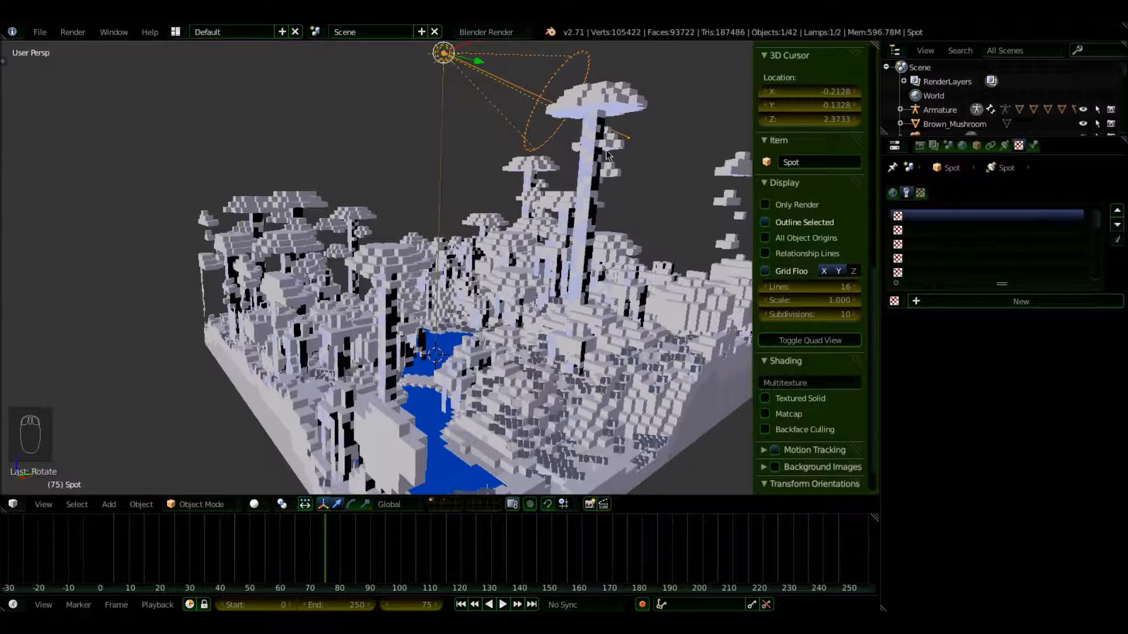
pyautogui.moveTo(463, 376); pyautogui.dragTo(511, 184, button='middle')
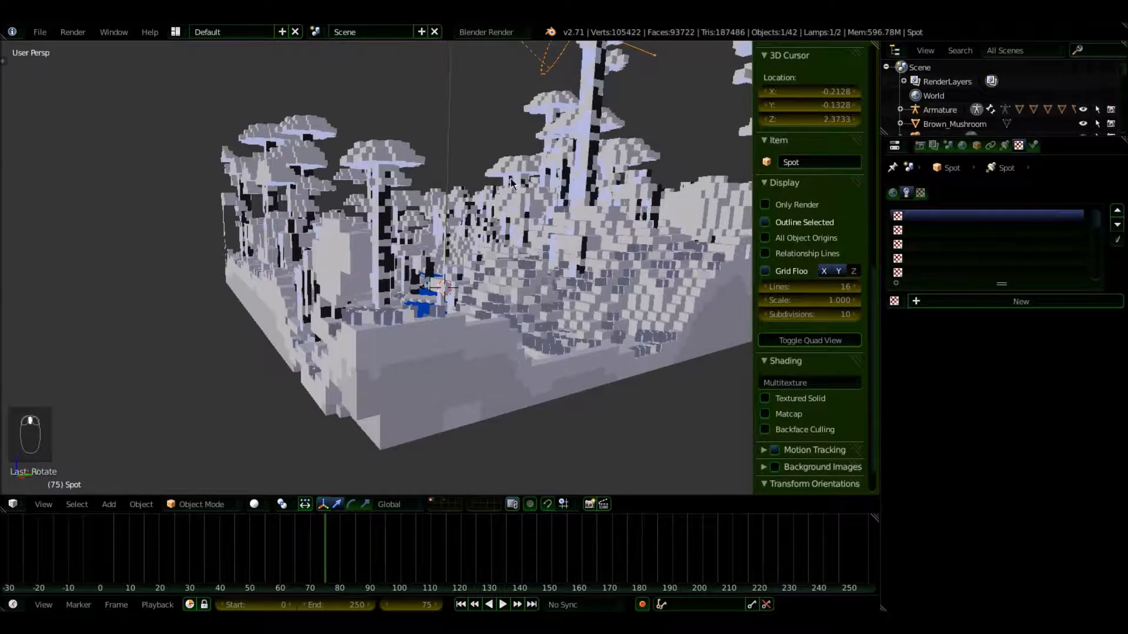
pyautogui.press('g')
pyautogui.press('g')
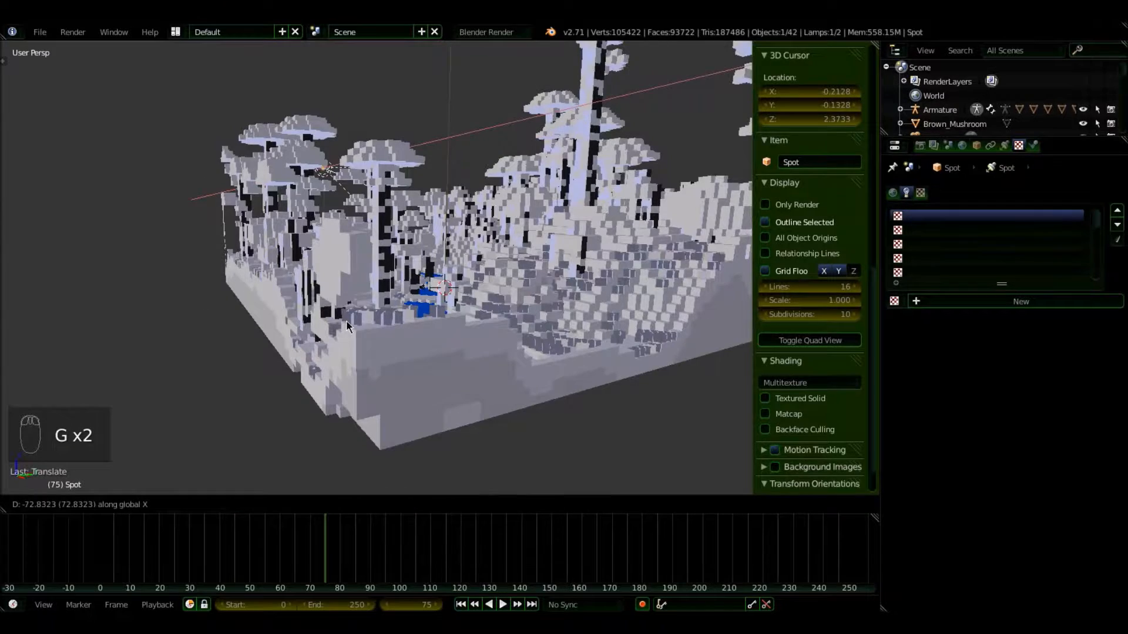
pyautogui.rightClick(389, 335)
# Step: Move the spot lamp in the orthographic top view to just beyond the terrain's -Y edge, on the -X side
pyautogui.moveTo(390, 336); pyautogui.dragTo(432, 369, button='middle')
pyautogui.moveTo(471, 190); pyautogui.dragTo(617, 259, button='middle')
pyautogui.press('KP_7')
pyautogui.press('KP_5')
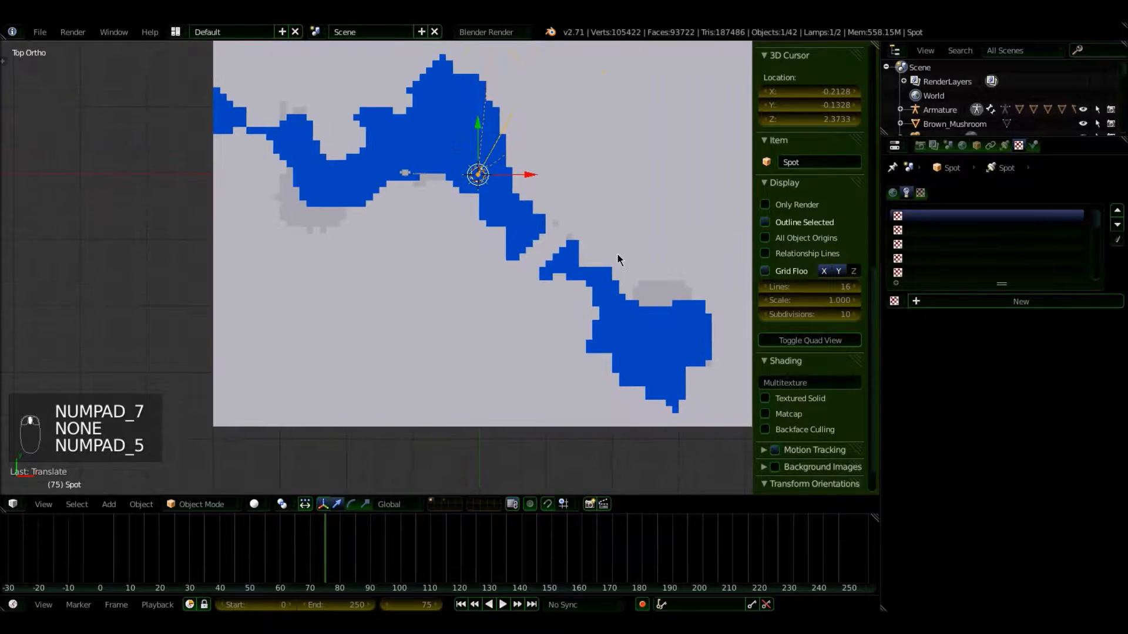
pyautogui.press('g')
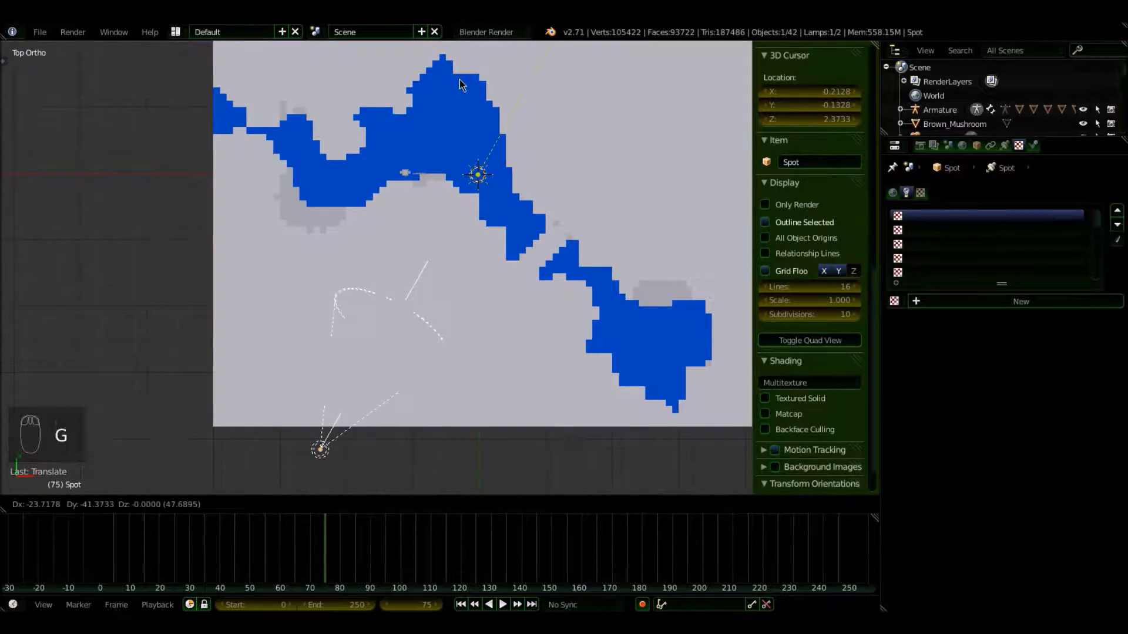
pyautogui.click(457, 94)
# Step: Shift the spot lamp farther out from the terrain's -Y edge in the top view and fine-tune its X position
pyautogui.moveTo(457, 94); pyautogui.dragTo(340, 203, button='middle')
pyautogui.press('KP_7')
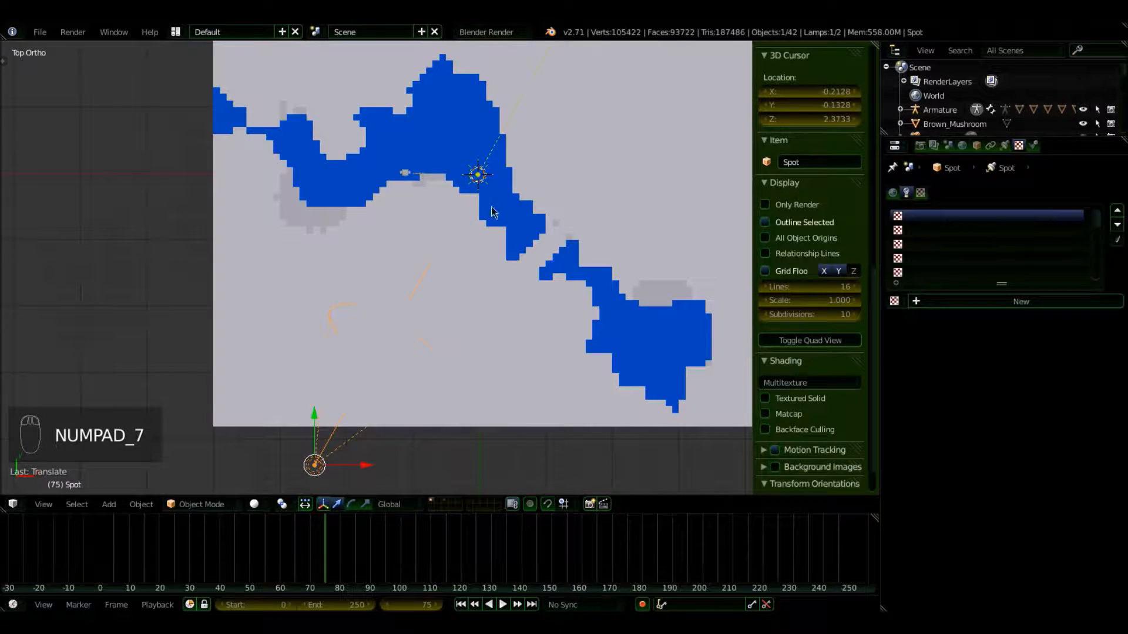
pyautogui.press('g')
pyautogui.click(504, 323)
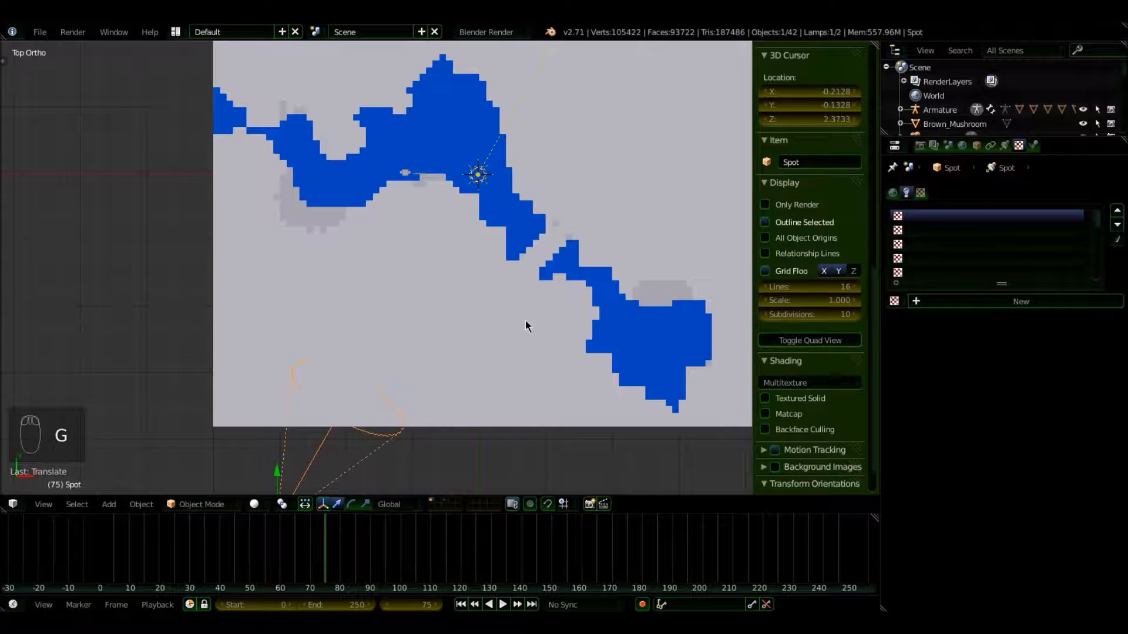
pyautogui.press('g')
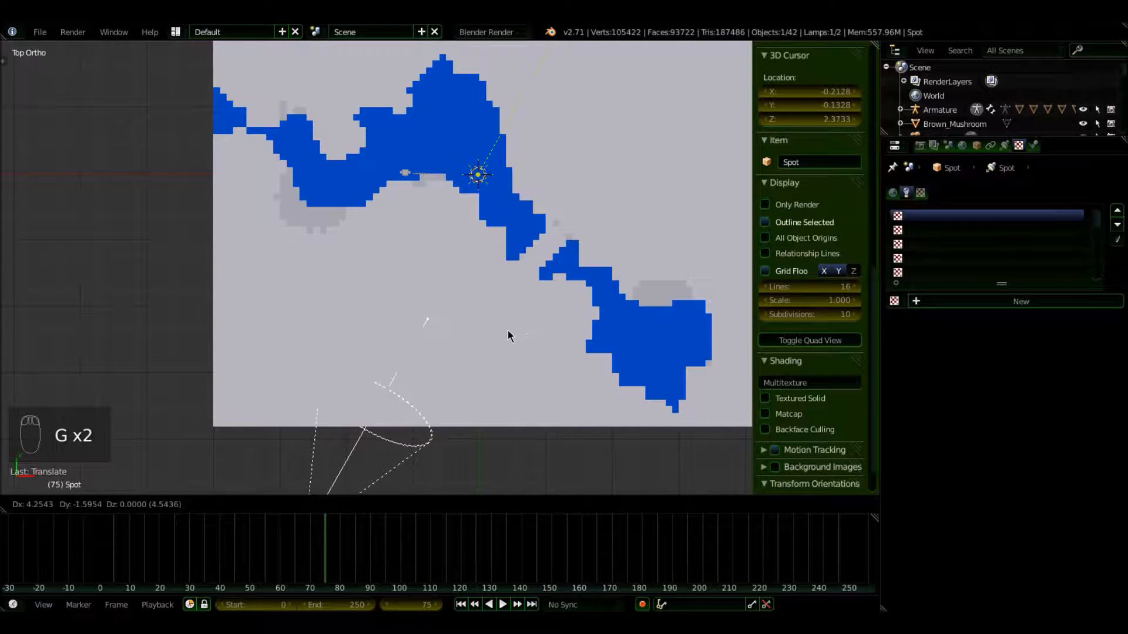
pyautogui.click(487, 350)
# Step: Scale the spot lamp up about 4.2 times and move it farther away from the terrain
pyautogui.moveTo(486, 350); pyautogui.dragTo(610, 326, button='middle')
pyautogui.press('s')
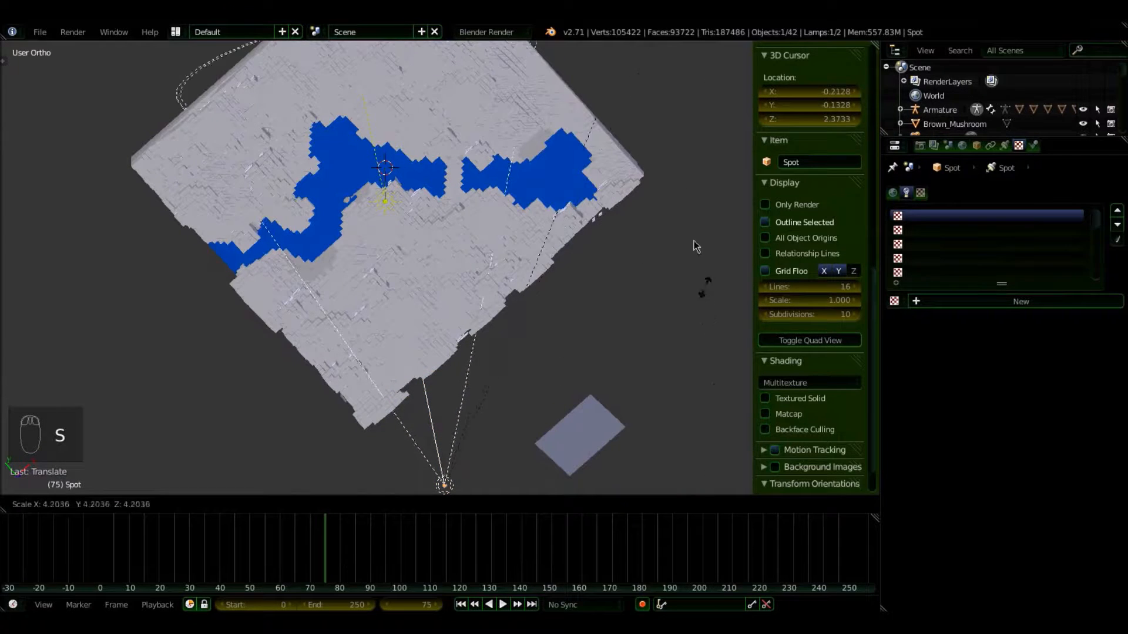
pyautogui.click(696, 246)
pyautogui.press('g')
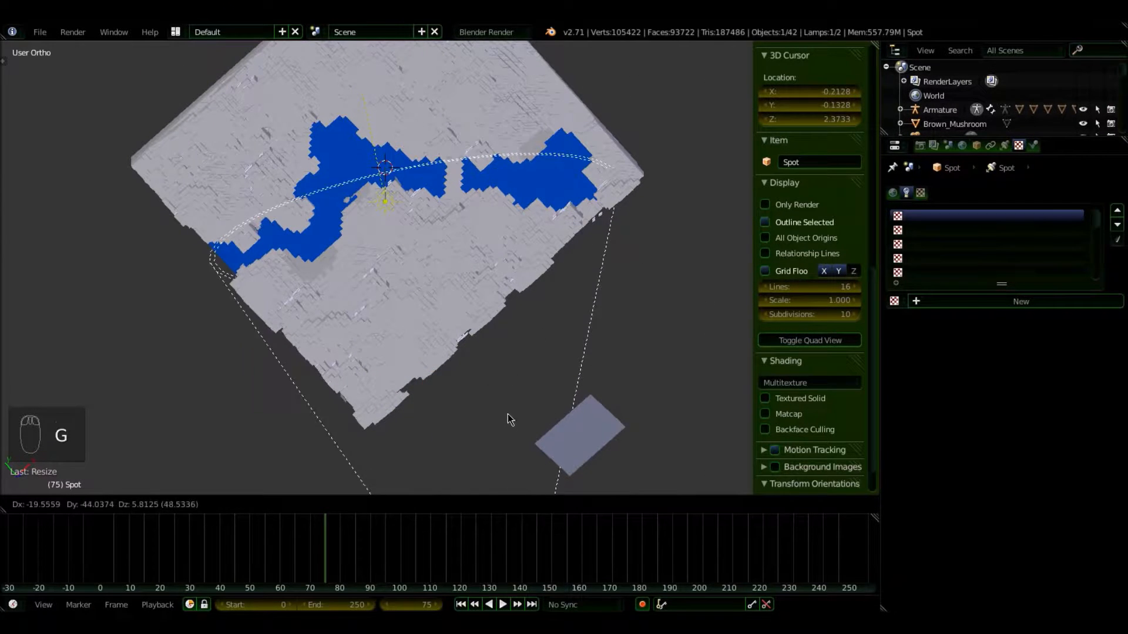
pyautogui.click(506, 409)
# Step: Enlarge the spot lamp's cone a second time and bring the lamp back closer to the terrain
pyautogui.press('s')
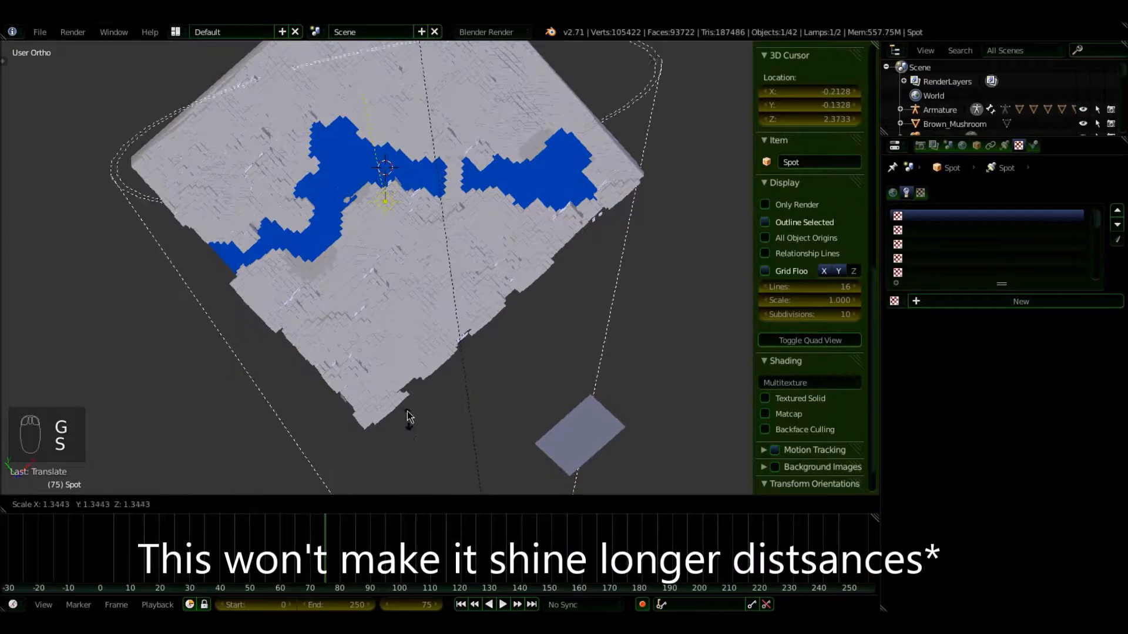
pyautogui.click(408, 359)
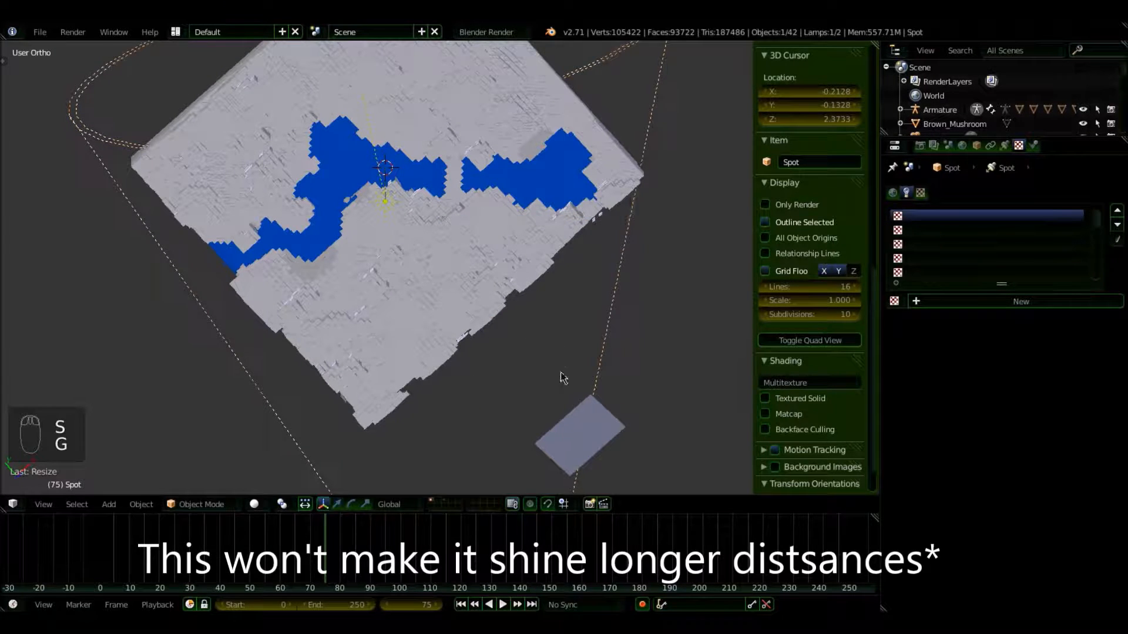
pyautogui.press('g')
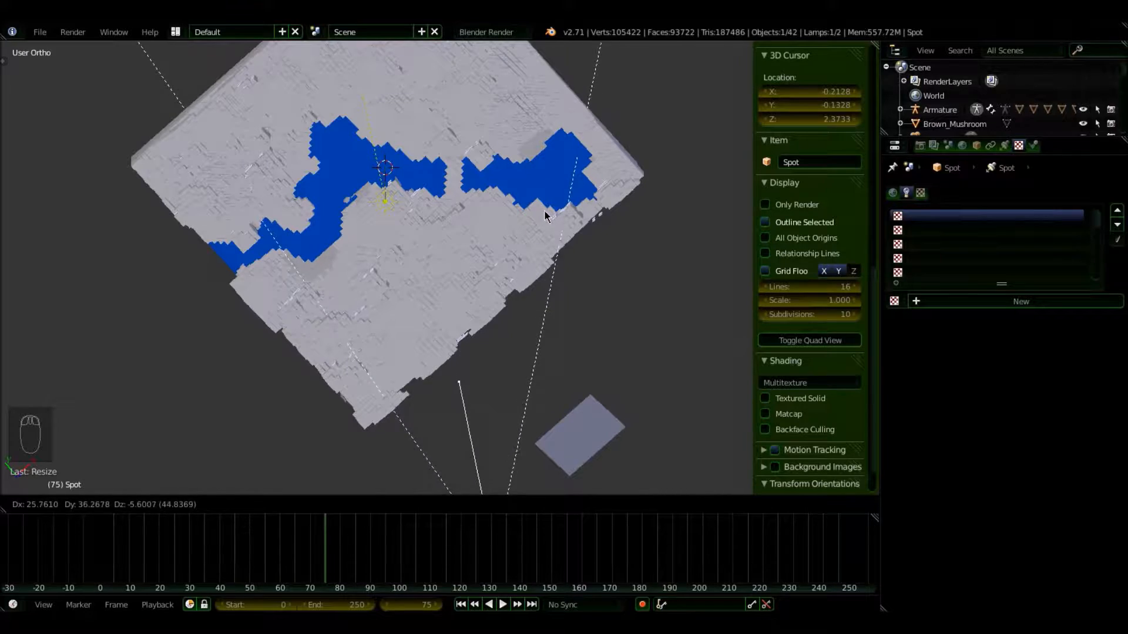
pyautogui.click(549, 243)
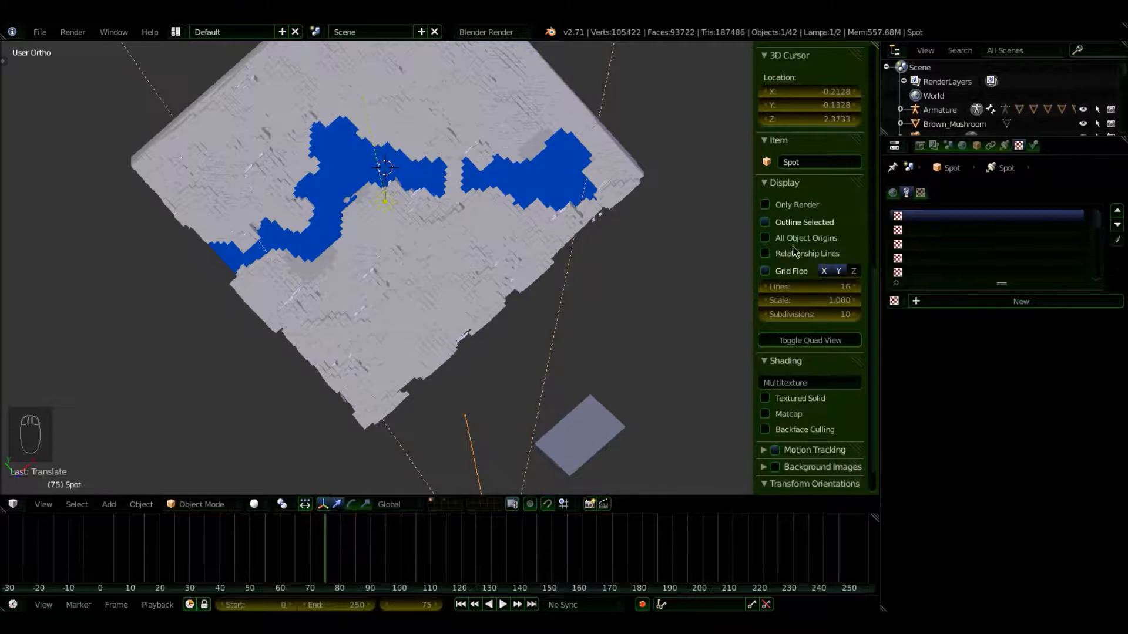
# Step: In the orthographic right view, move the spot lamp onto the sun lamp and rotate it to match the sun's direction
pyautogui.moveTo(650, 279); pyautogui.dragTo(512, 242, button='middle')
pyautogui.press('KP_3')
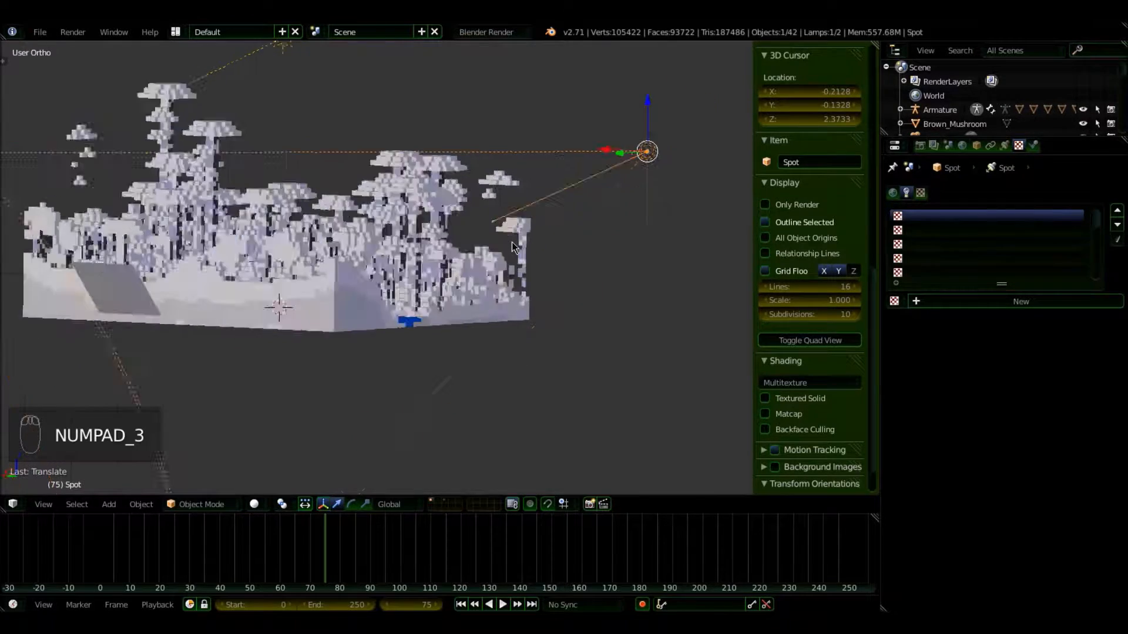
pyautogui.press('KP_5')
pyautogui.scroll(-6, 511, 241)
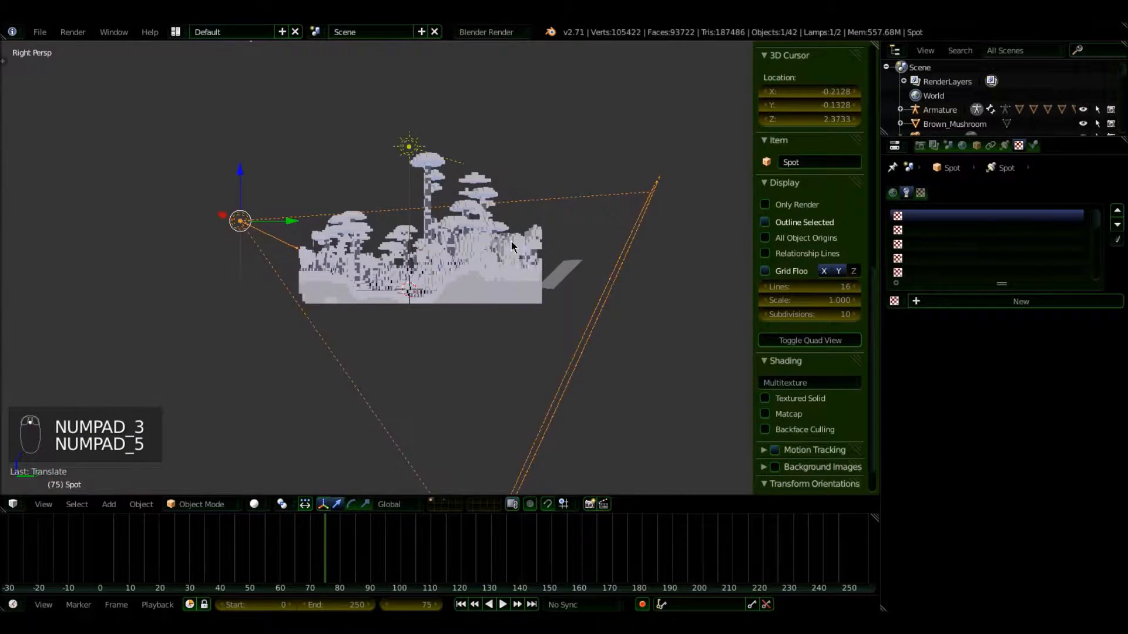
pyautogui.scroll(6, 511, 241)
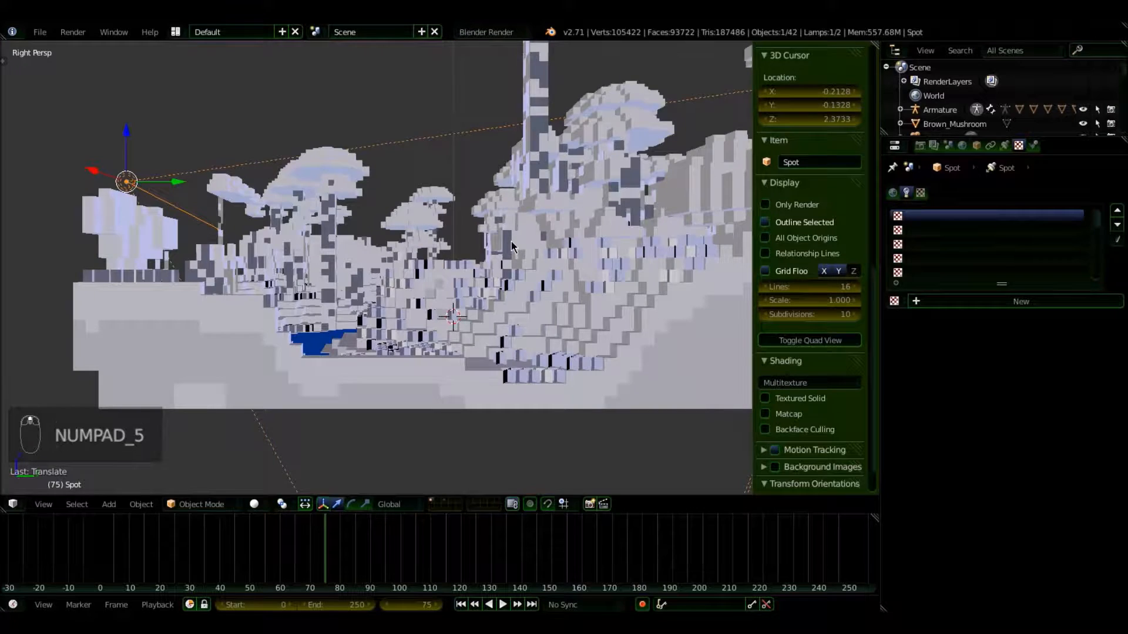
pyautogui.press('KP_5')
pyautogui.scroll(4, 511, 241)
pyautogui.scroll(-5, 511, 242)
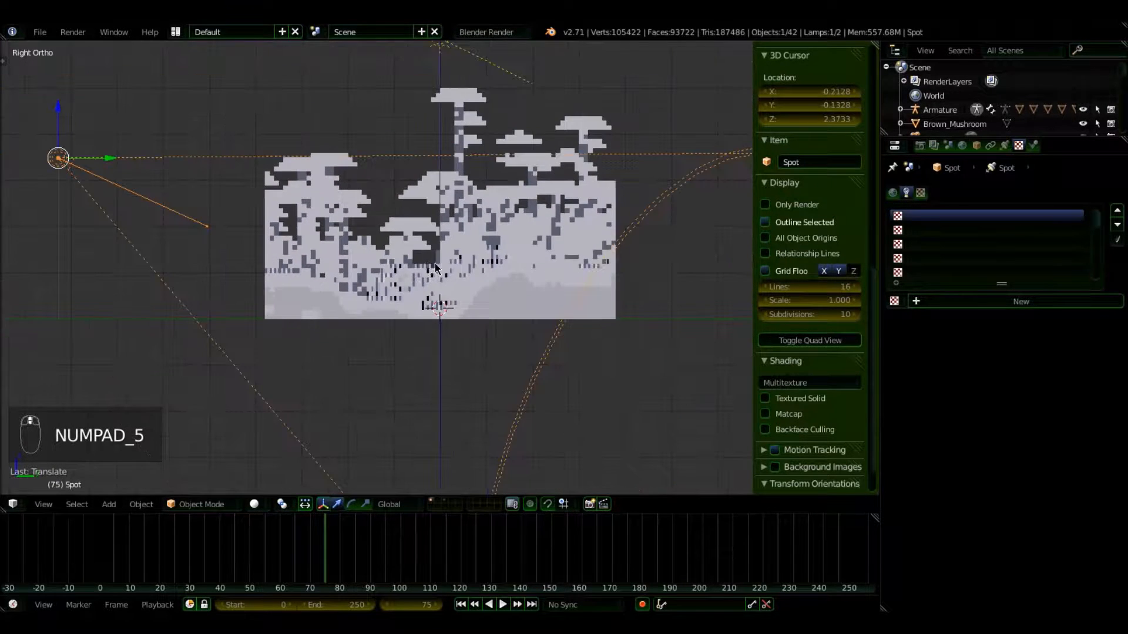
pyautogui.press('g')
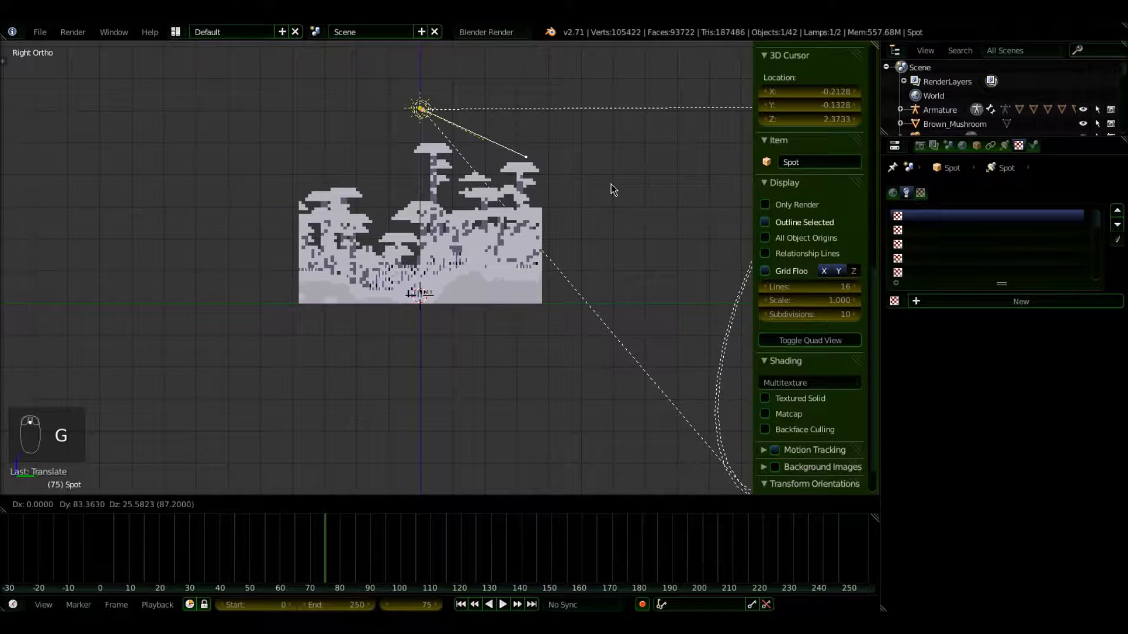
pyautogui.click(608, 184)
pyautogui.press('r')
pyautogui.click(641, 143)
# Step: Move the spot lamp back out past the terrain's -Y side in the right view, keeping it above most of the trees
pyautogui.press('g')
pyautogui.click(355, 151)
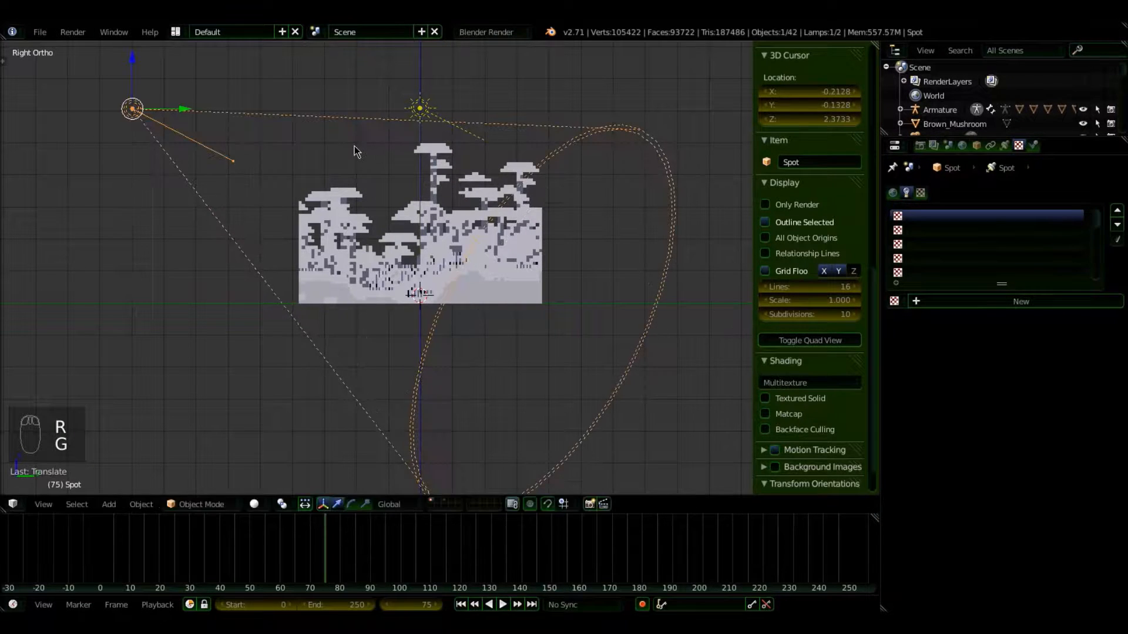
pyautogui.press('g')
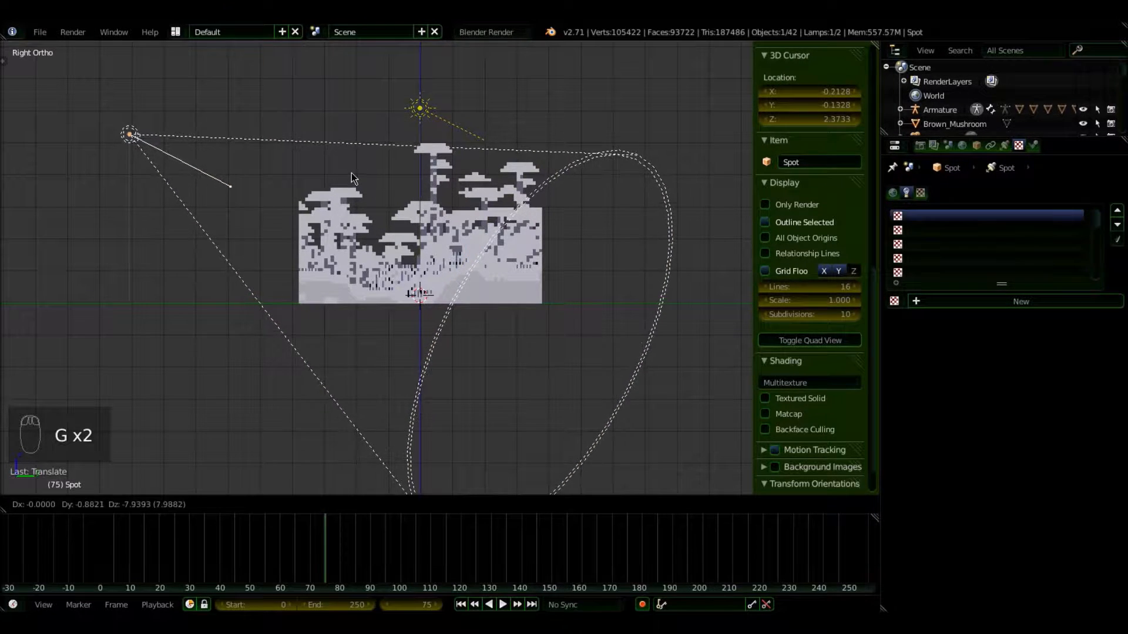
pyautogui.click(625, 143)
pyautogui.press('g')
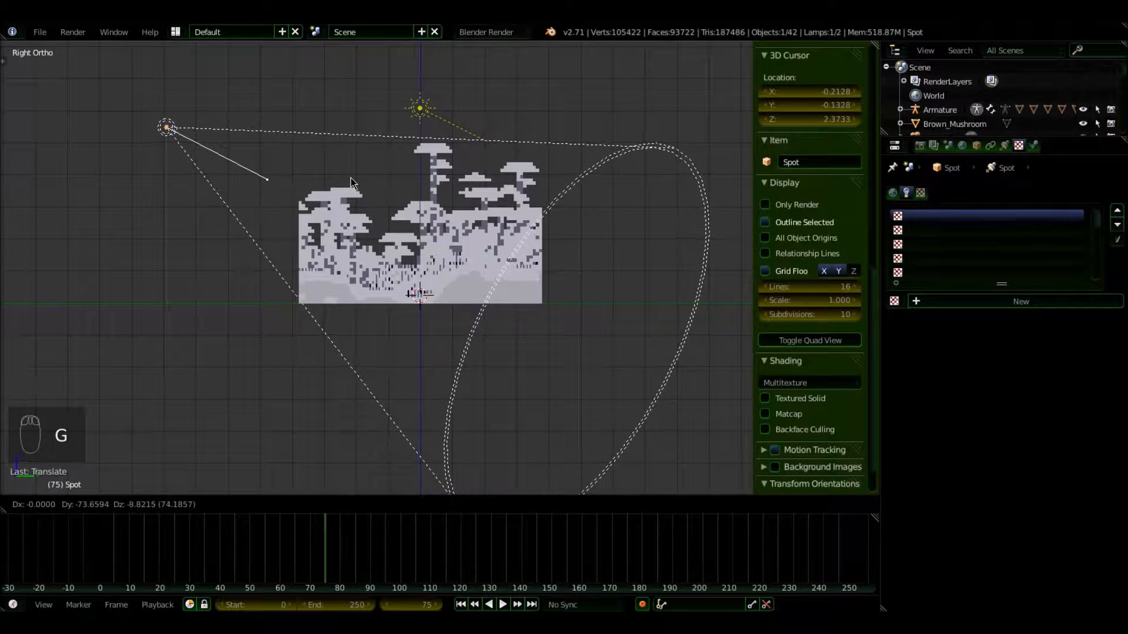
pyautogui.click(391, 191)
# Step: Lower the spot lamp slightly beside the terrain and check its placement in perspective
pyautogui.moveTo(394, 200); pyautogui.dragTo(664, 179, button='middle')
pyautogui.press('g')
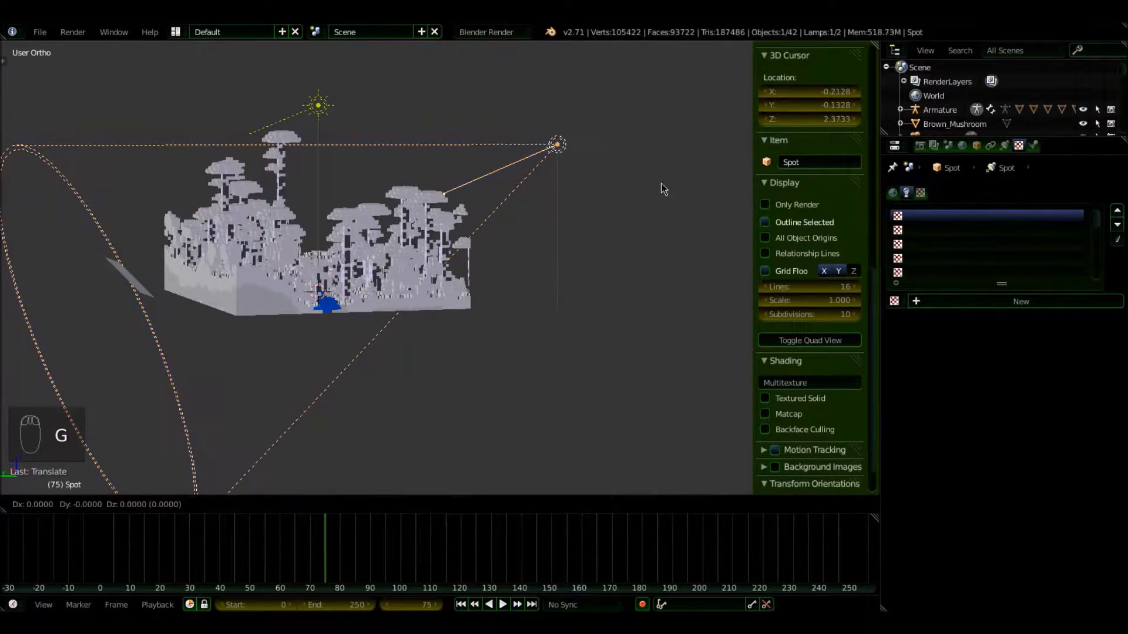
pyautogui.click(655, 227)
pyautogui.moveTo(656, 227); pyautogui.dragTo(443, 233, button='middle')
pyautogui.scroll(3, 400, 249)
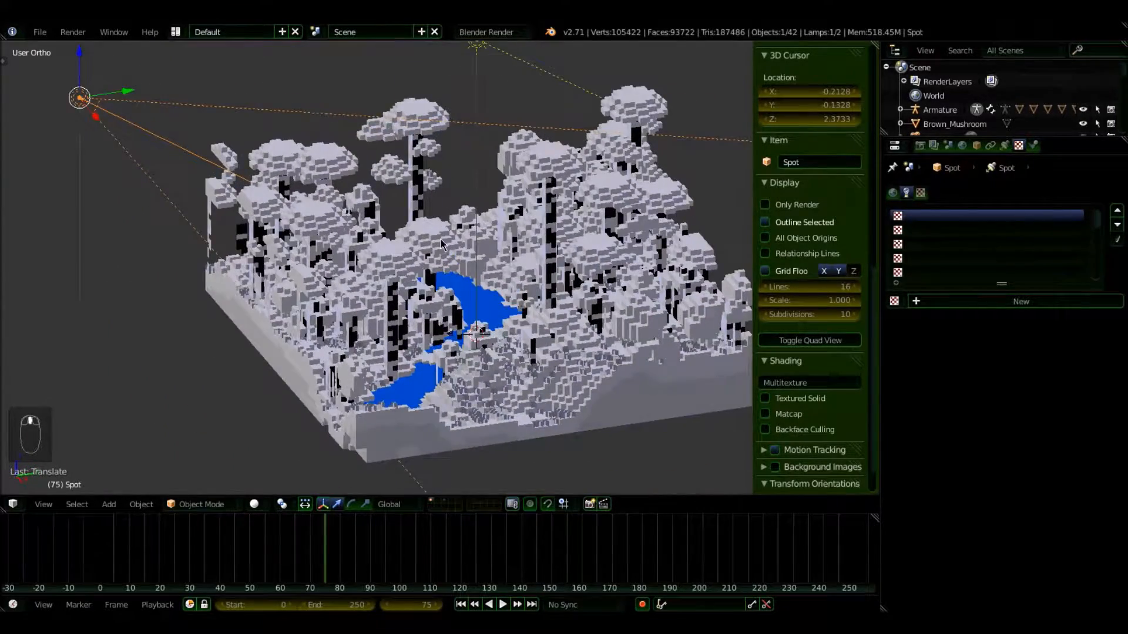
pyautogui.press('KP_5')
pyautogui.scroll(-5, 435, 217)
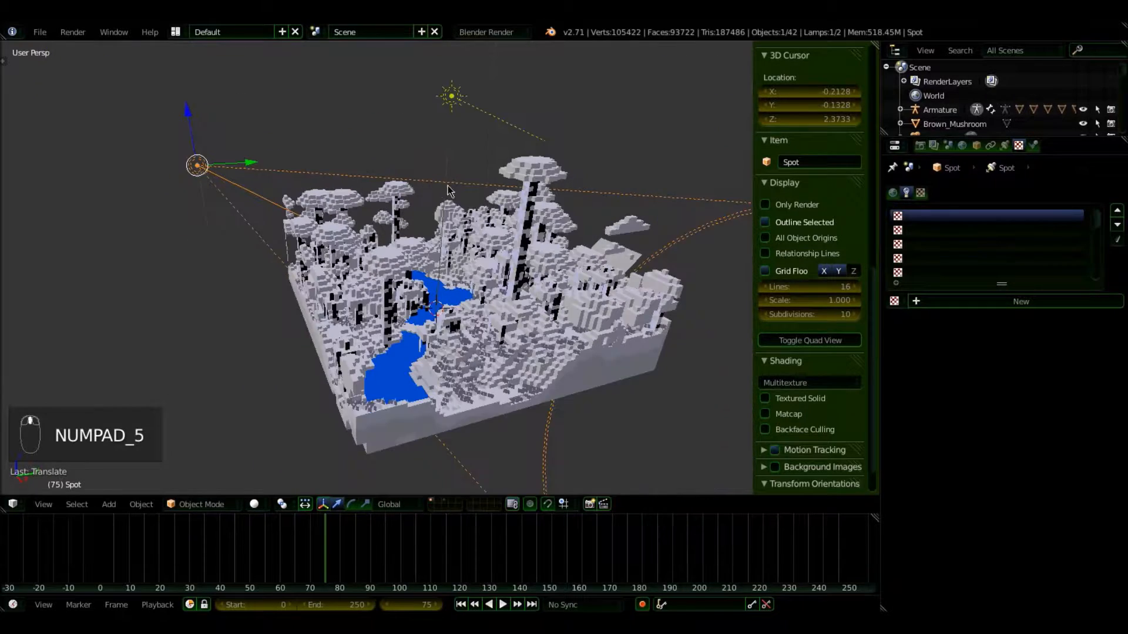
# Step: Switch the spot lamp's shadow type to Ray Shadow in its lamp settings
pyautogui.click(1005, 146)
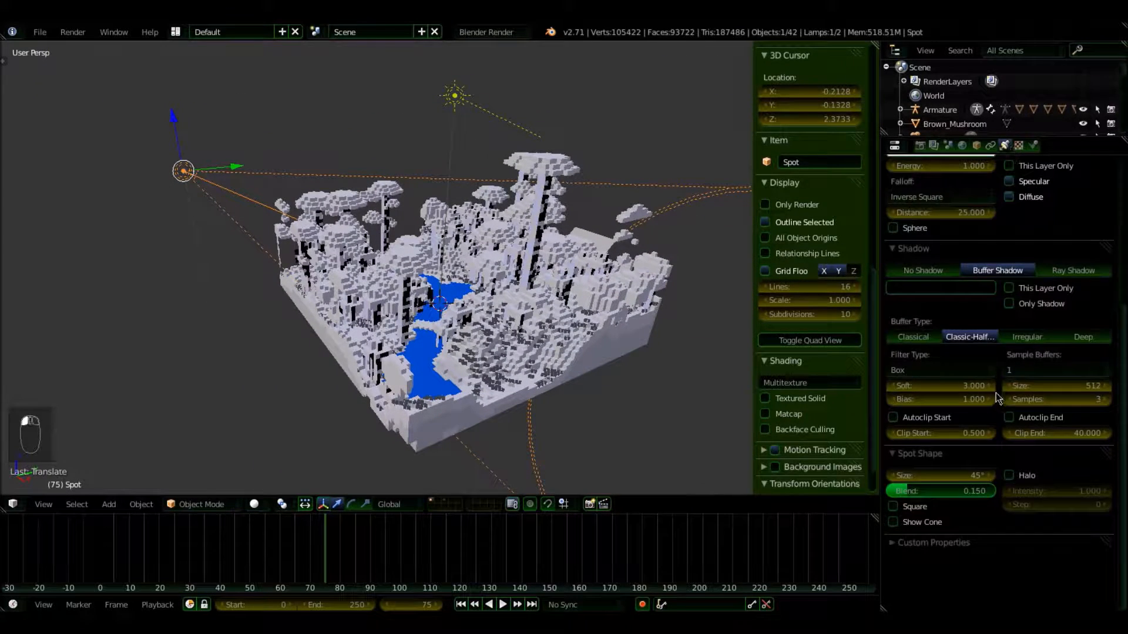
pyautogui.scroll(2, 968, 260)
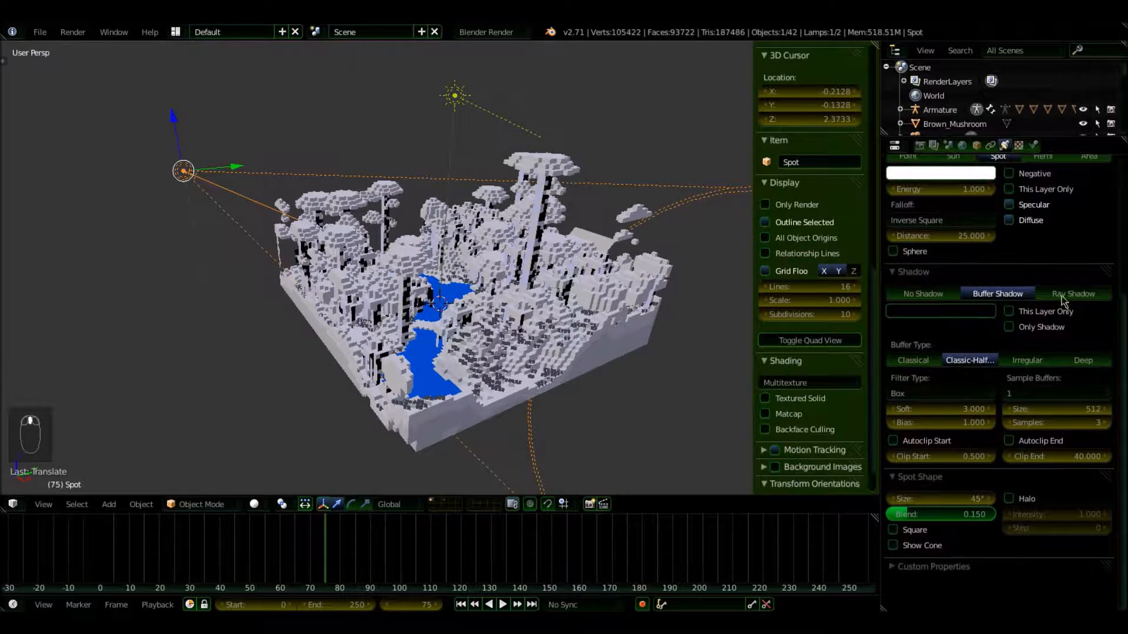
pyautogui.click(1062, 295)
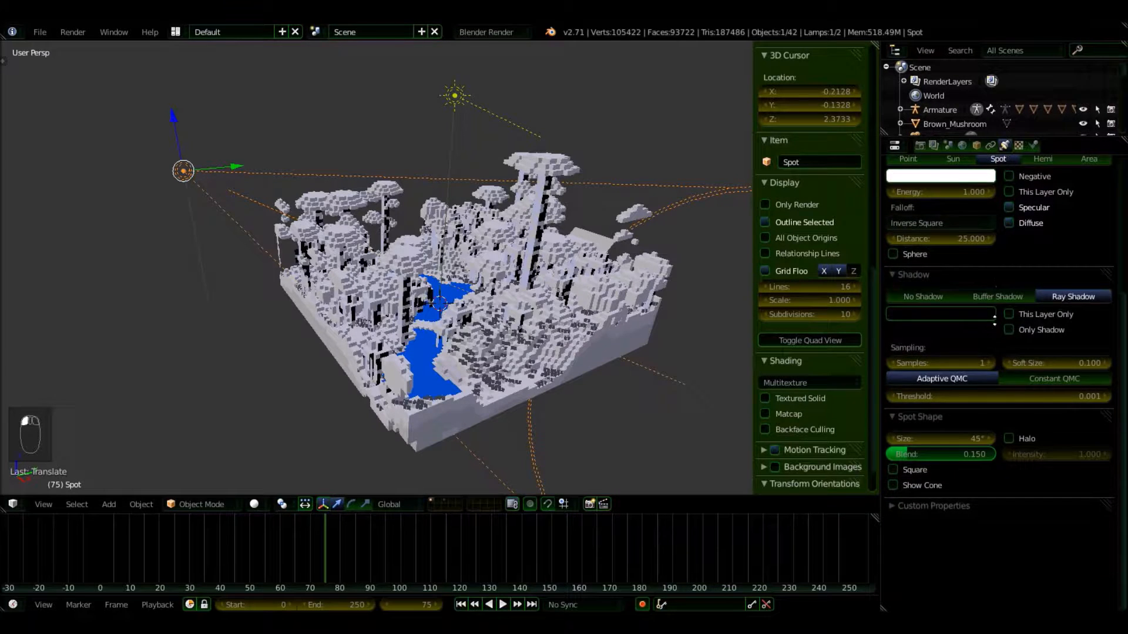
# Step: Tint the spot lamp's light pale warm yellow, about R 1.0, G 0.93, B 0.6
pyautogui.scroll(8, 1062, 295)
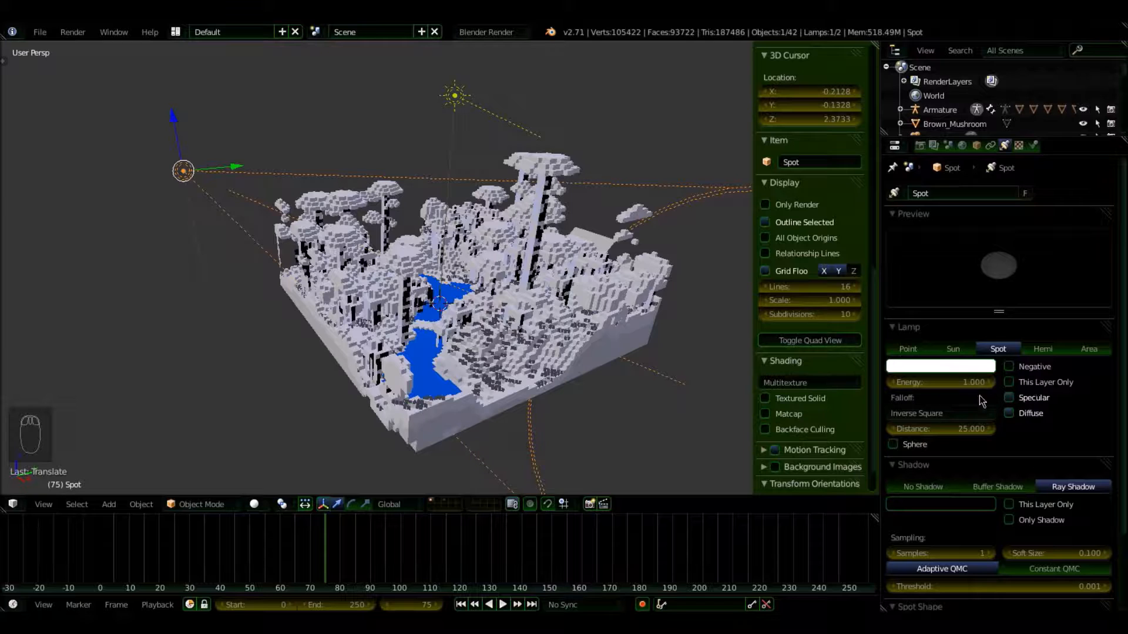
pyautogui.click(960, 369)
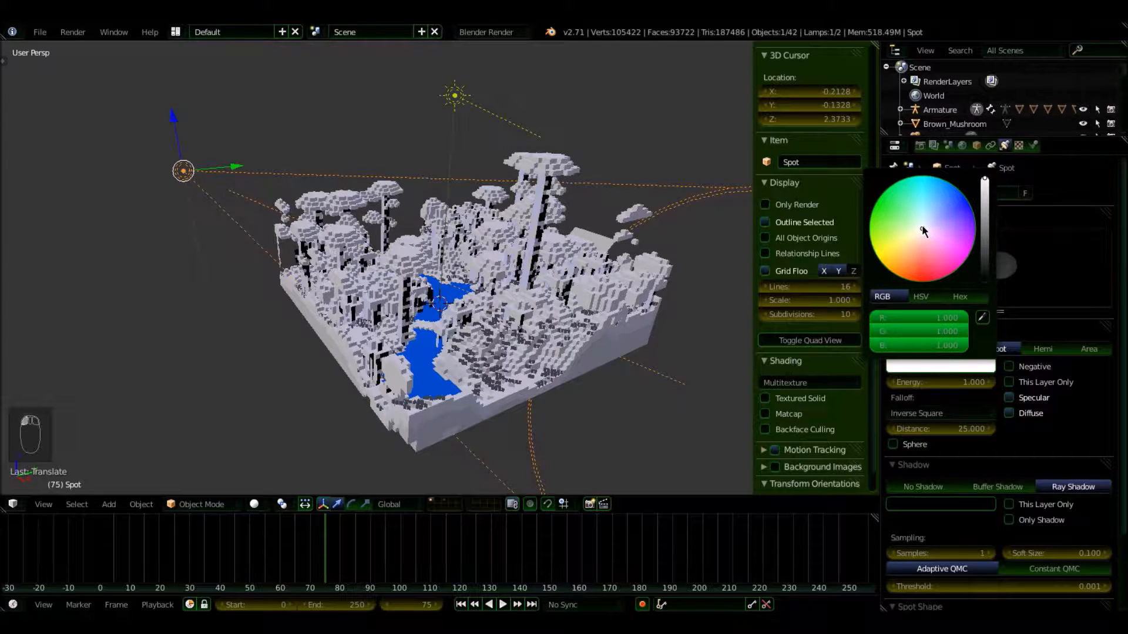
pyautogui.moveTo(921, 228); pyautogui.dragTo(916, 235)
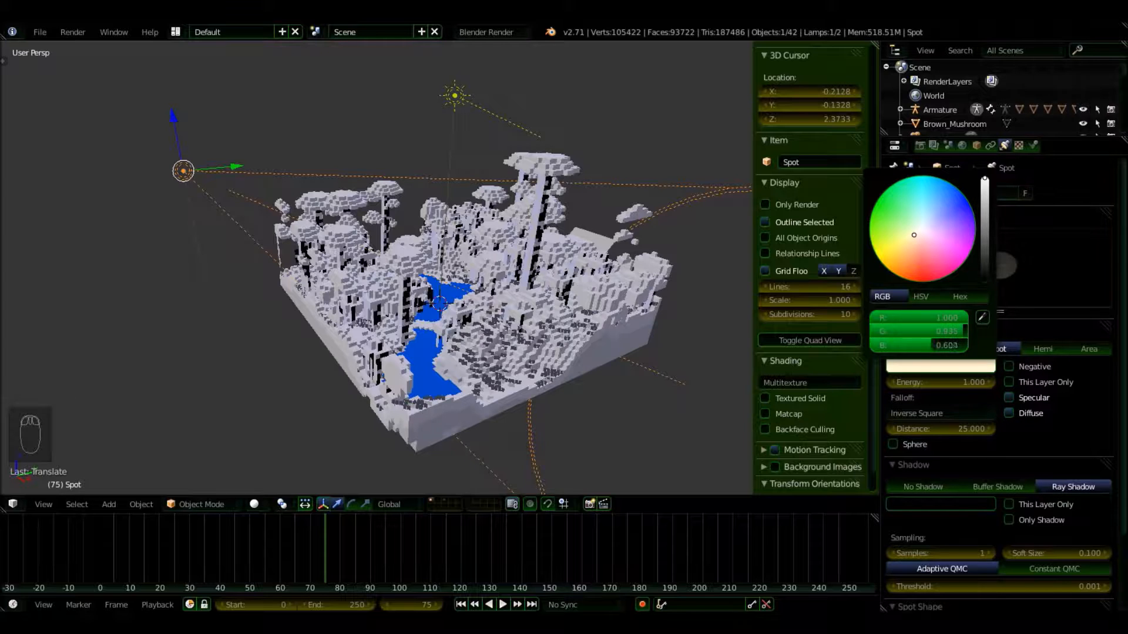
# Step: Set the spot lamp's energy to 1.4
pyautogui.scroll(-4, 1010, 540)
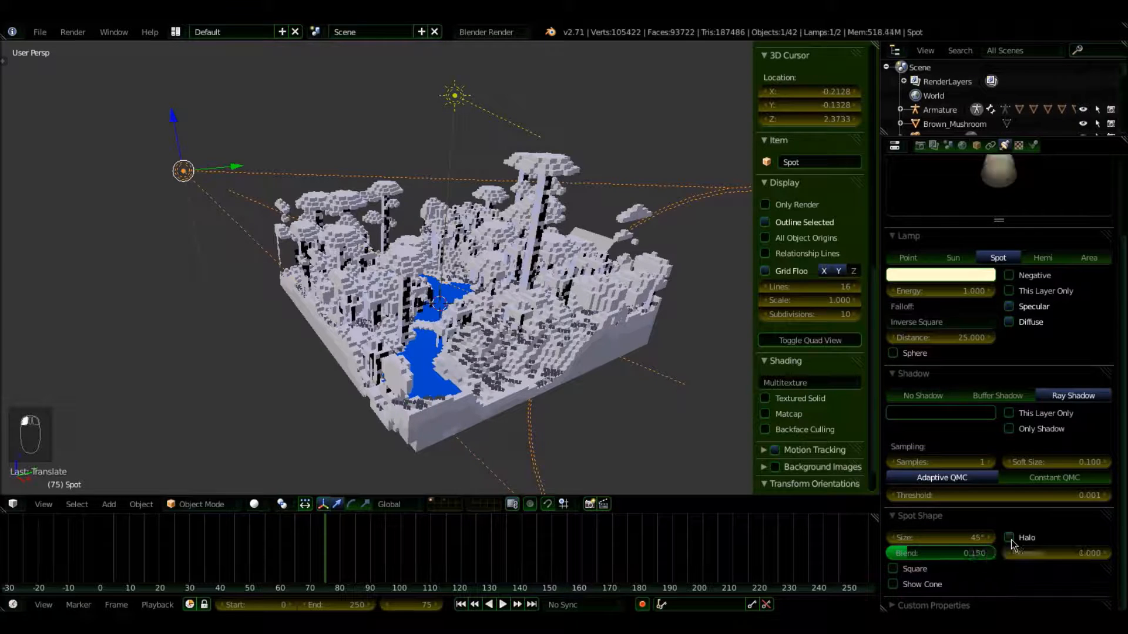
pyautogui.click(989, 291)
pyautogui.click(989, 292)
pyautogui.click(989, 292)
pyautogui.click(989, 291)
pyautogui.click(989, 292)
pyautogui.click(976, 291)
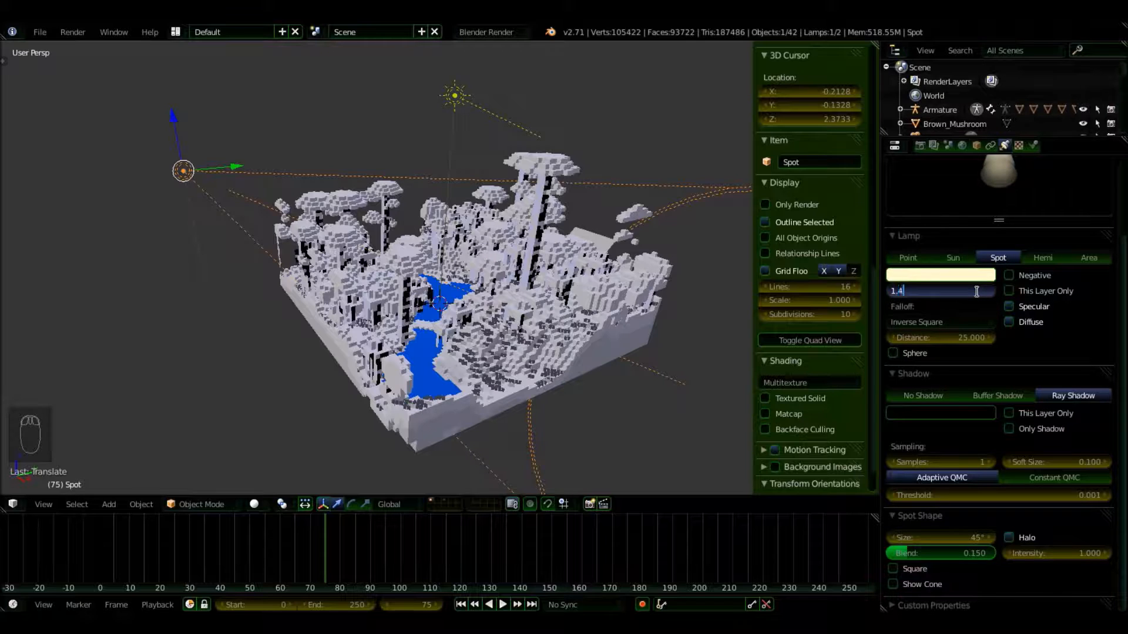
pyautogui.write('2')
pyautogui.press('Return')
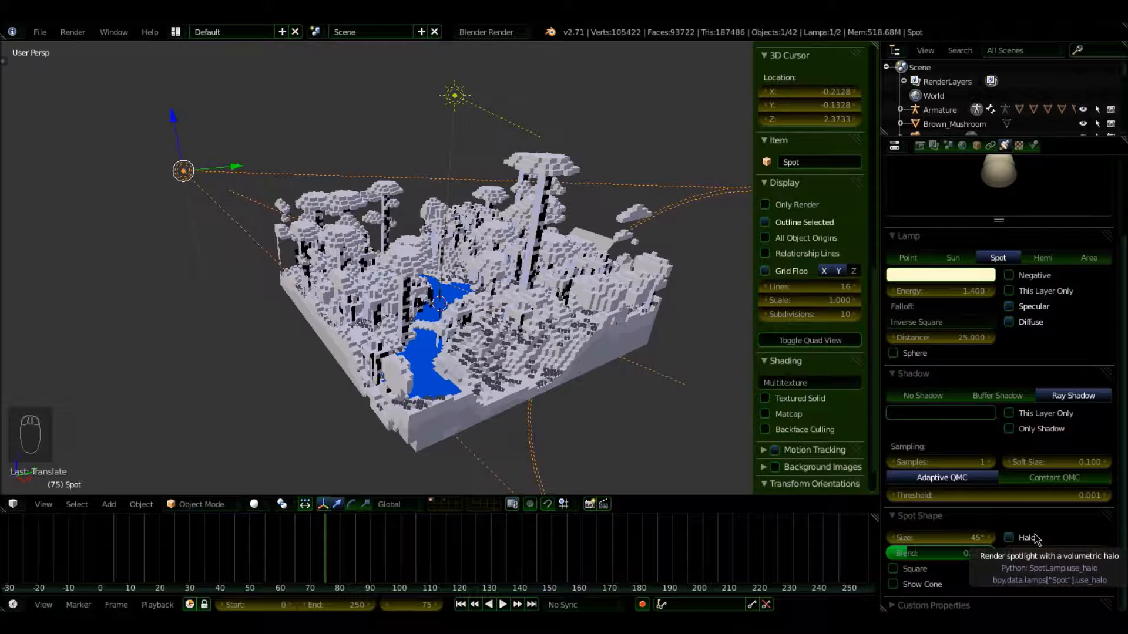
# Step: Raise the spot lamp's shadow samples to 3 and switch its shadow type to Buffer Shadow
pyautogui.click(991, 464)
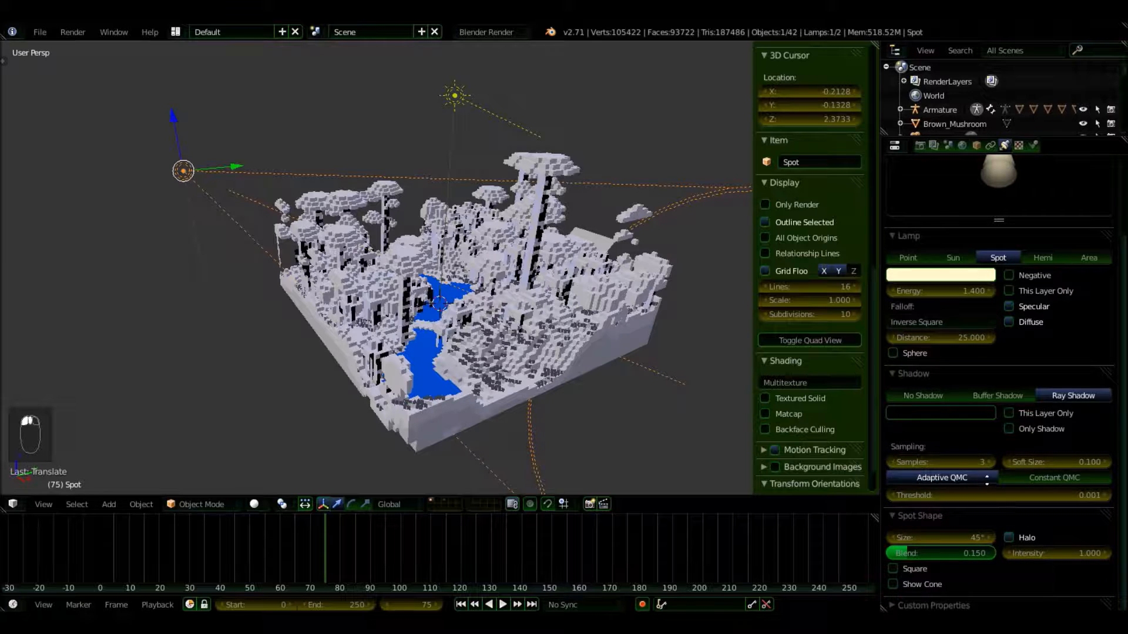
pyautogui.click(980, 400)
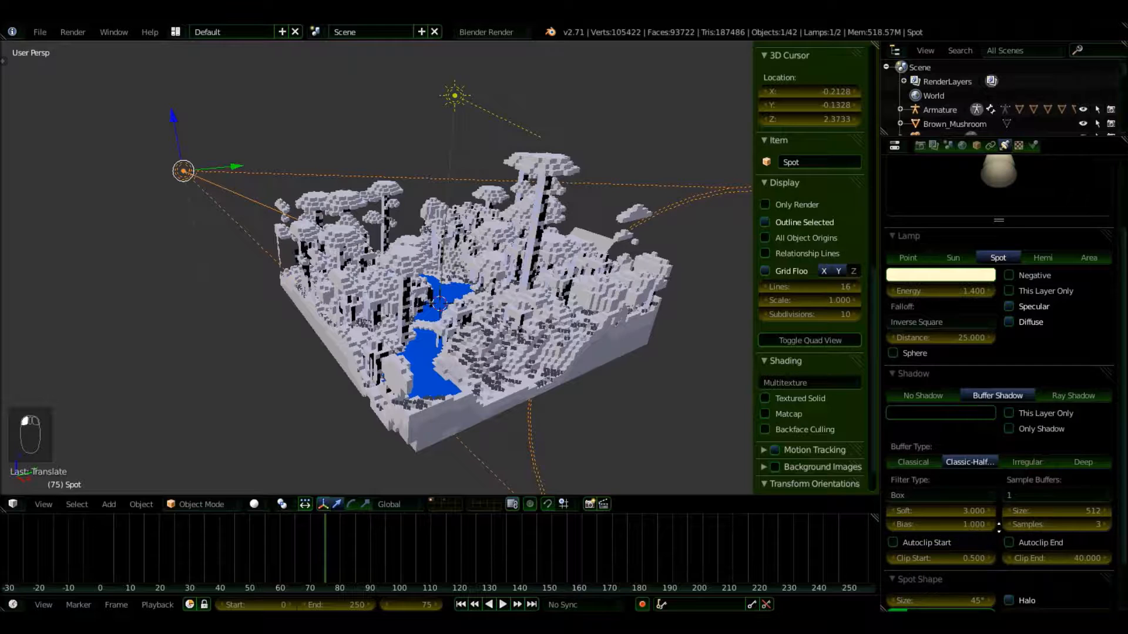
# Step: Set the spot lamp's halo intensity to 1.1 and its halo step to 4
pyautogui.scroll(-3, 978, 375)
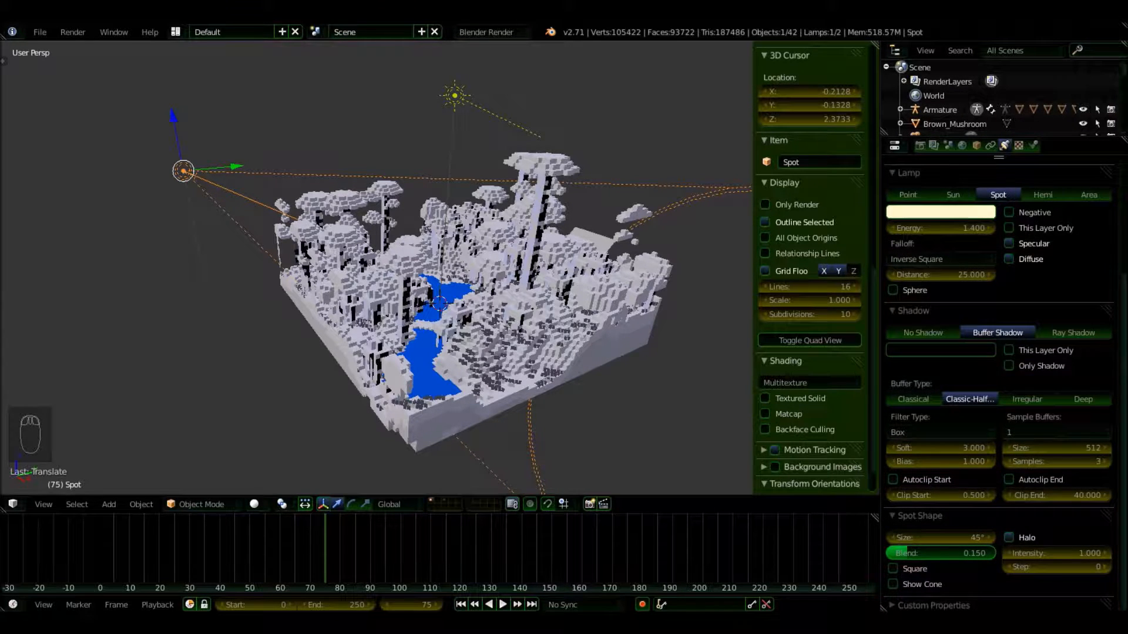
pyautogui.click(1089, 553)
pyautogui.write('1.1')
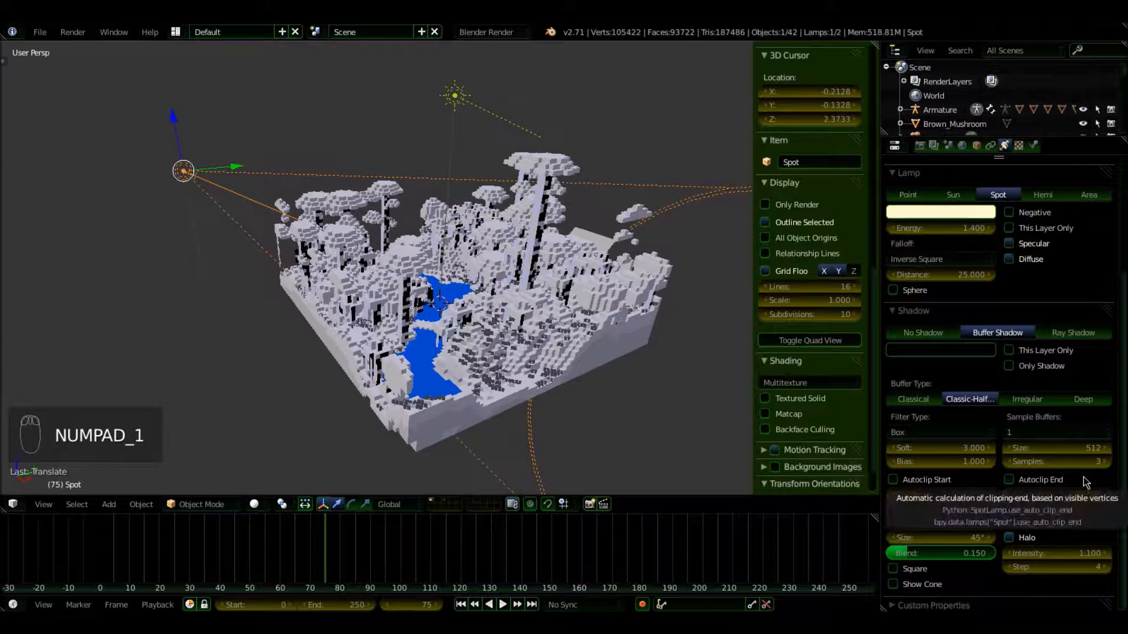
pyautogui.click(929, 433)
pyautogui.click(929, 432)
# Step: Set the spot lamp's falloff distance to 50
pyautogui.moveTo(475, 397); pyautogui.dragTo(603, 360, button='middle')
pyautogui.scroll(5, 348, 368)
pyautogui.scroll(-5, 352, 364)
pyautogui.scroll(1, 552, 361)
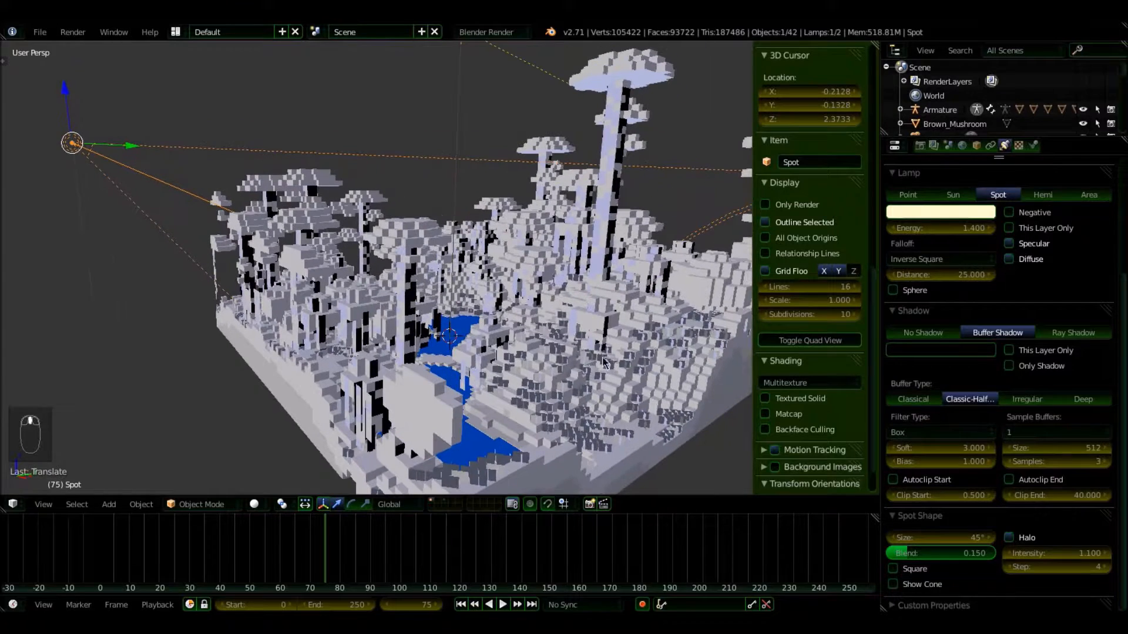
pyautogui.click(952, 277)
pyautogui.write('50')
pyautogui.press('Return')
# Step: Scale the spot lamp down until its cone ends just around the far side of the terrain
pyautogui.scroll(-3, 579, 361)
pyautogui.moveTo(579, 361); pyautogui.dragTo(587, 333, button='middle')
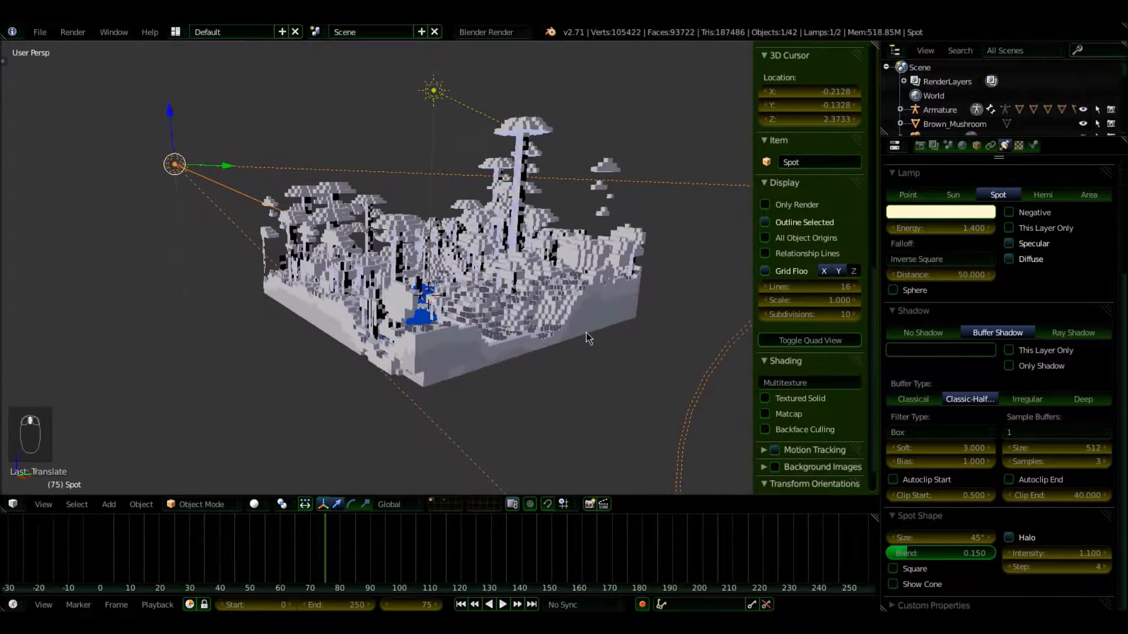
pyautogui.press('s')
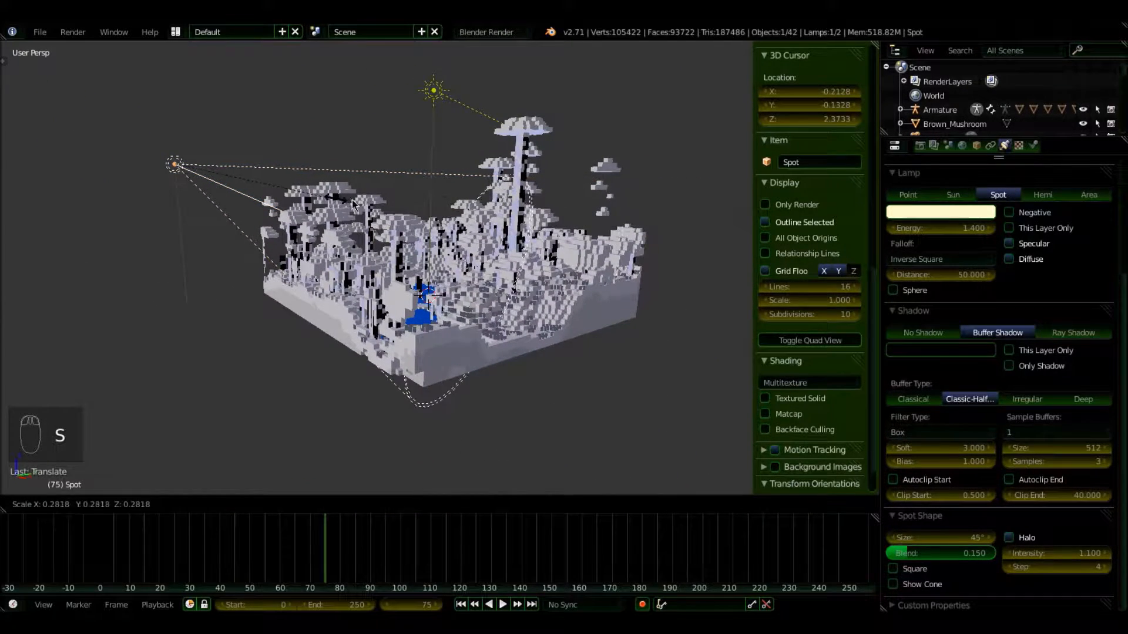
pyautogui.click(375, 204)
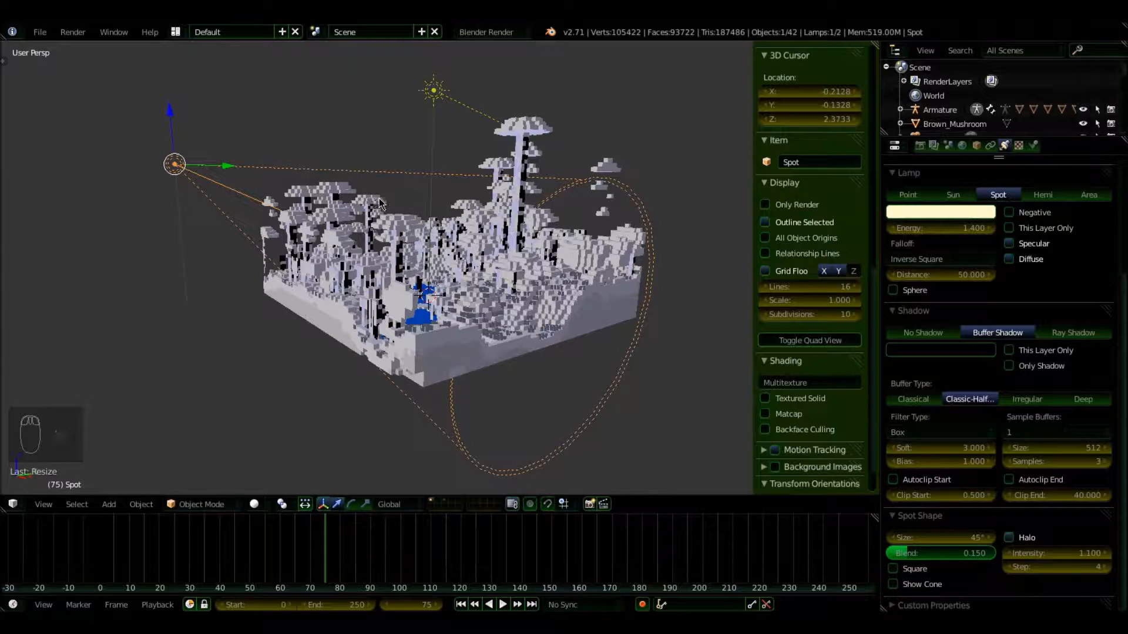
# Step: Preview the spot lamp's halo in rendered shading and look through its falloff types, keeping Inverse Square
pyautogui.hotkey('shift', 'z')
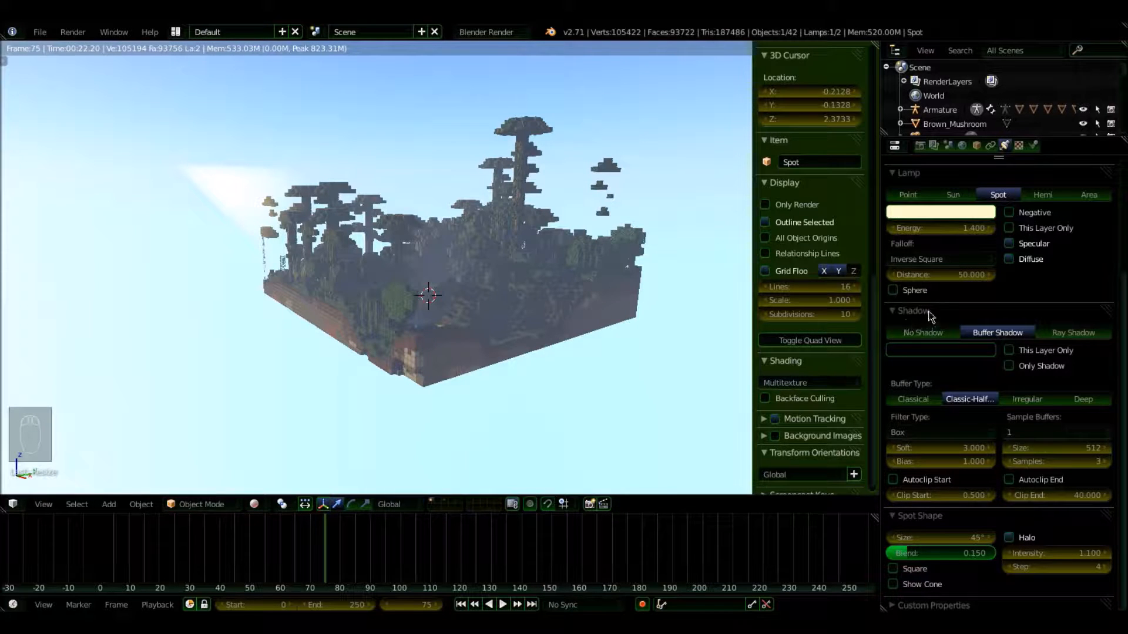
pyautogui.click(939, 260)
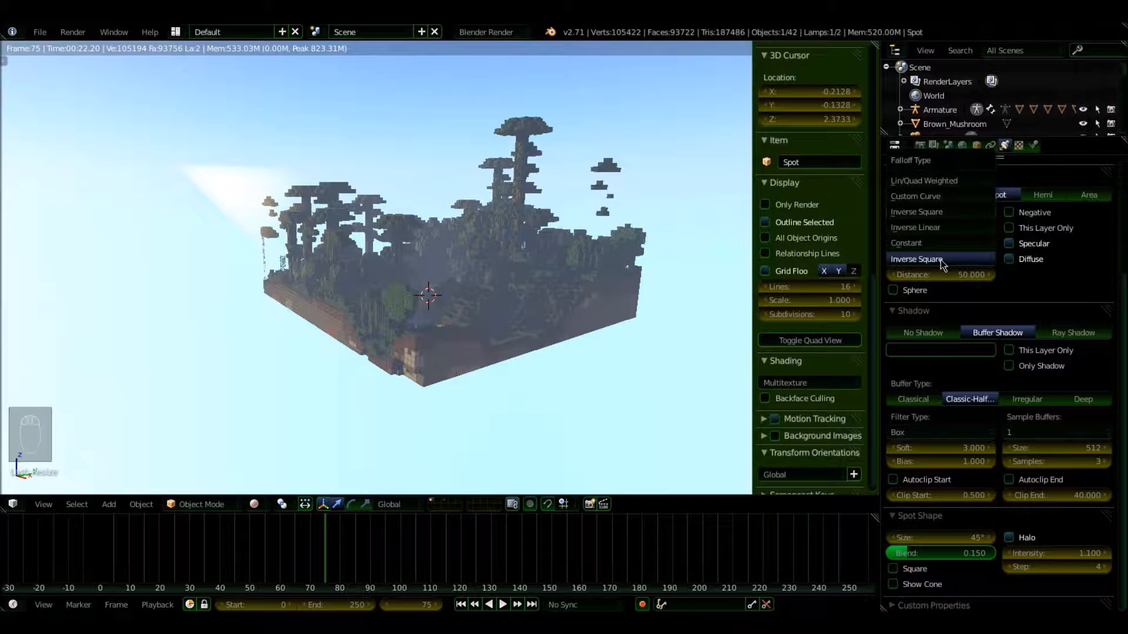
pyautogui.click(940, 260)
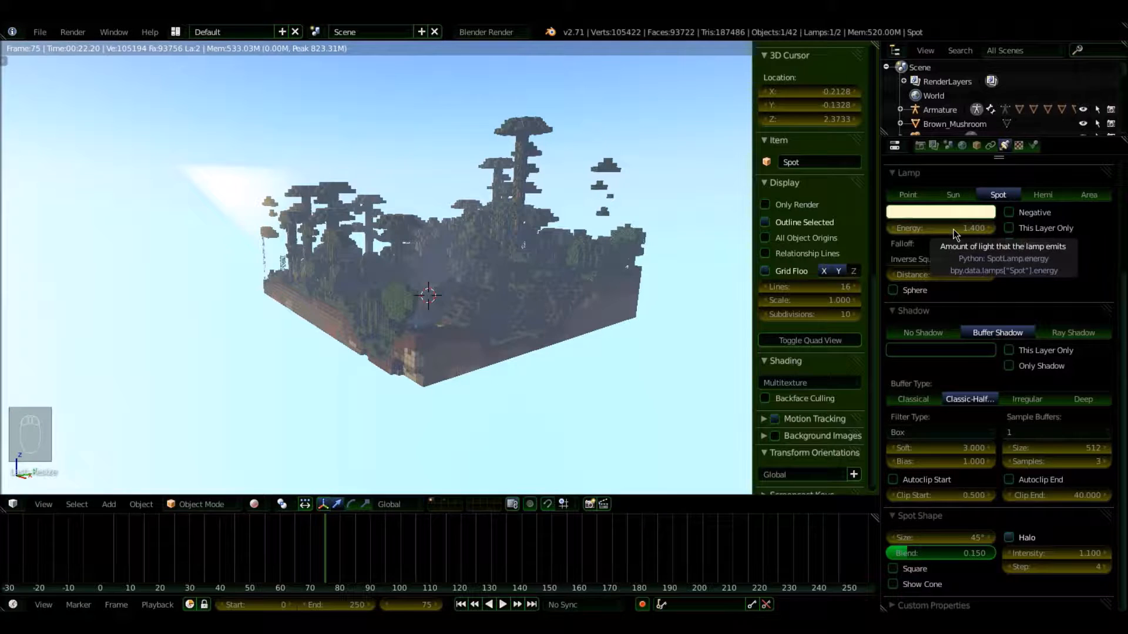
# Step: Try a spot lamp energy of 2.24 and set it back to 1.4
pyautogui.moveTo(940, 228); pyautogui.dragTo(958, 228)
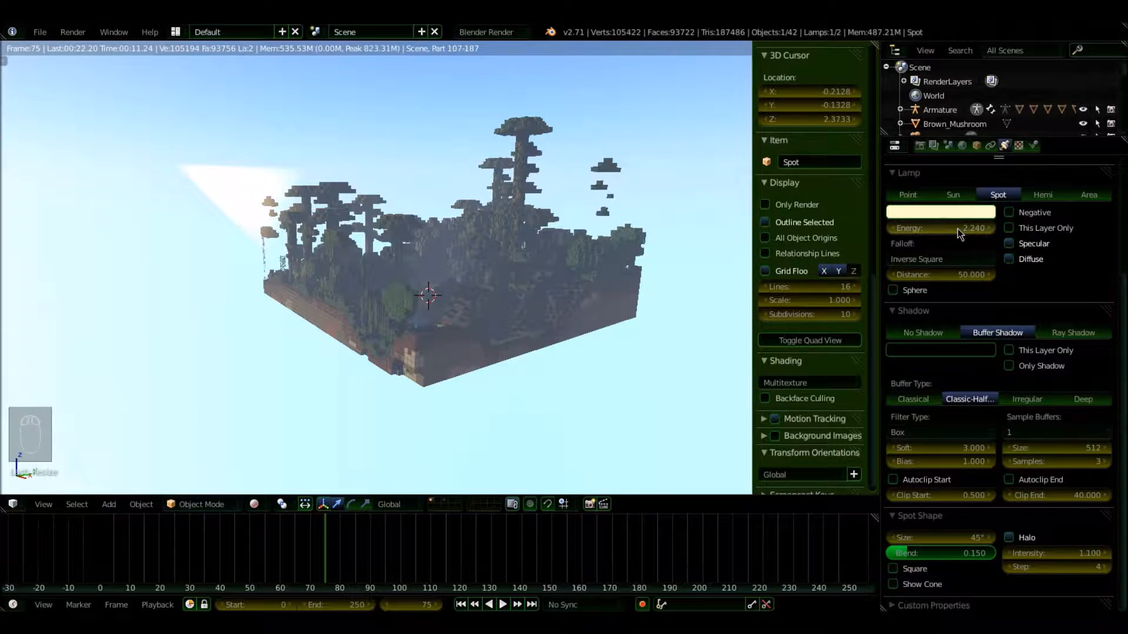
pyautogui.click(957, 228)
pyautogui.write('1.4')
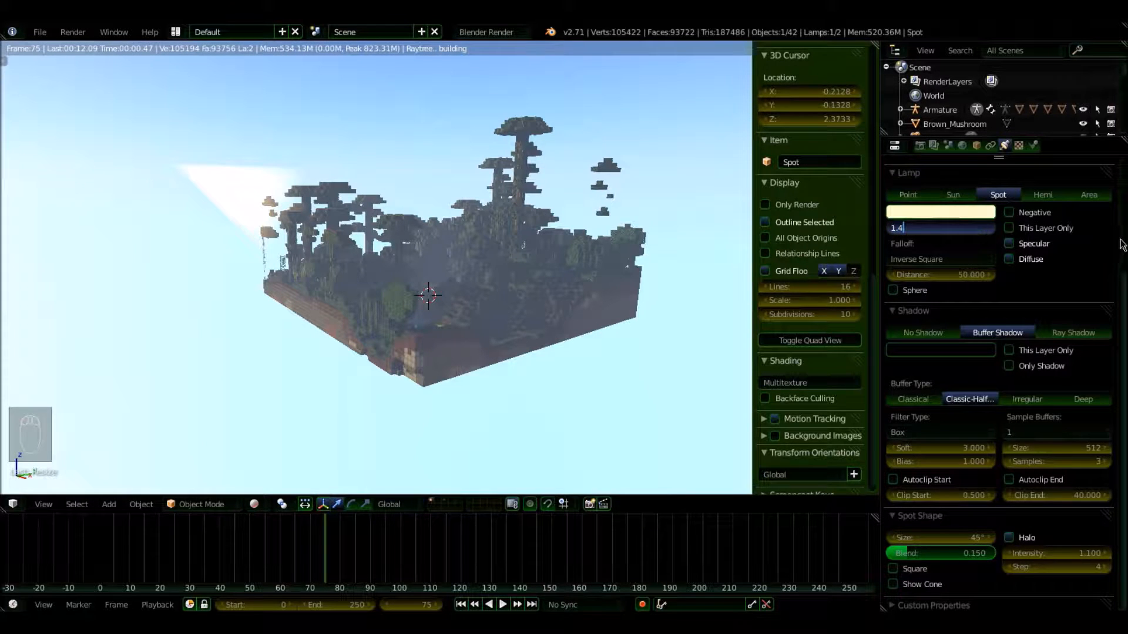
pyautogui.press('Return')
# Step: Clear the spot lamp's scale and extend its falloff distance to about 119.73
pyautogui.hotkey('alt', 'z')
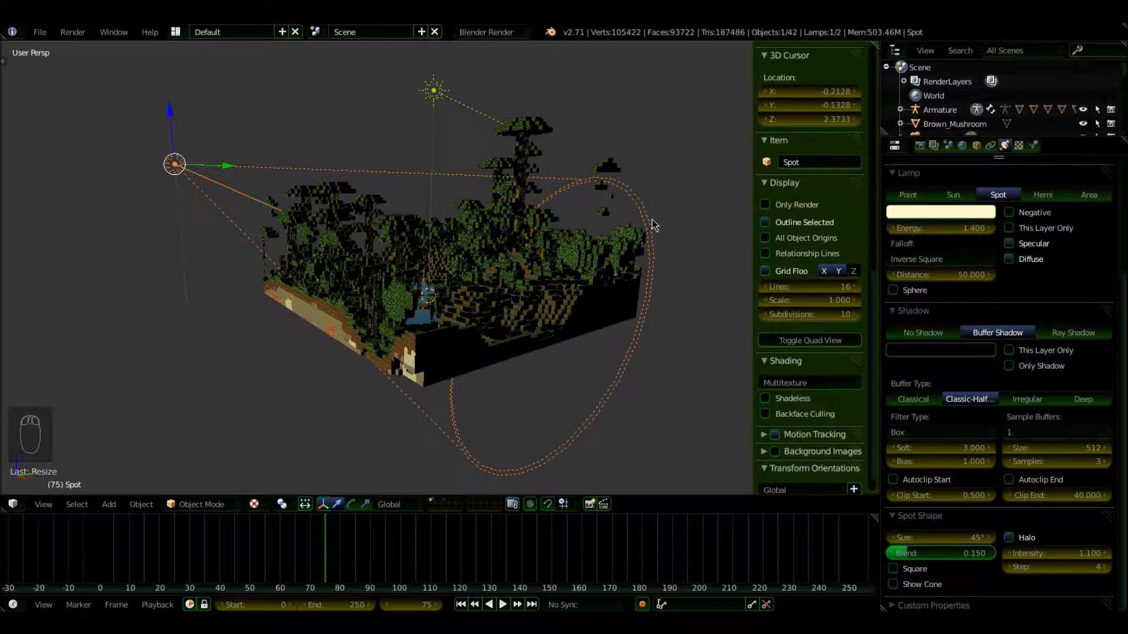
pyautogui.hotkey('alt', 's')
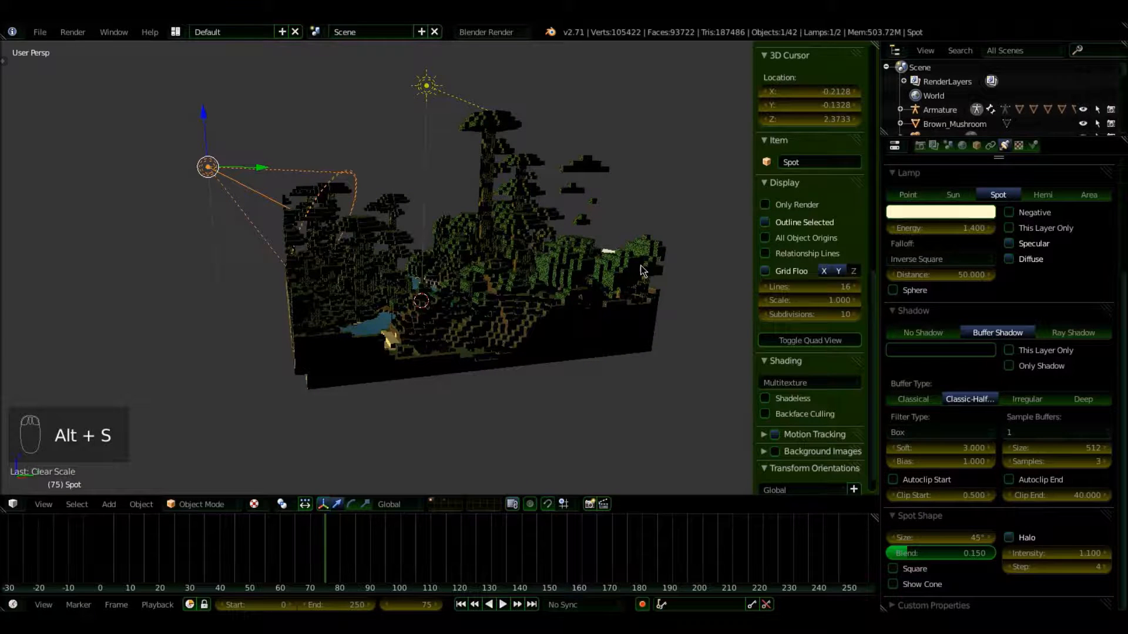
pyautogui.moveTo(476, 263); pyautogui.dragTo(479, 262, button='middle')
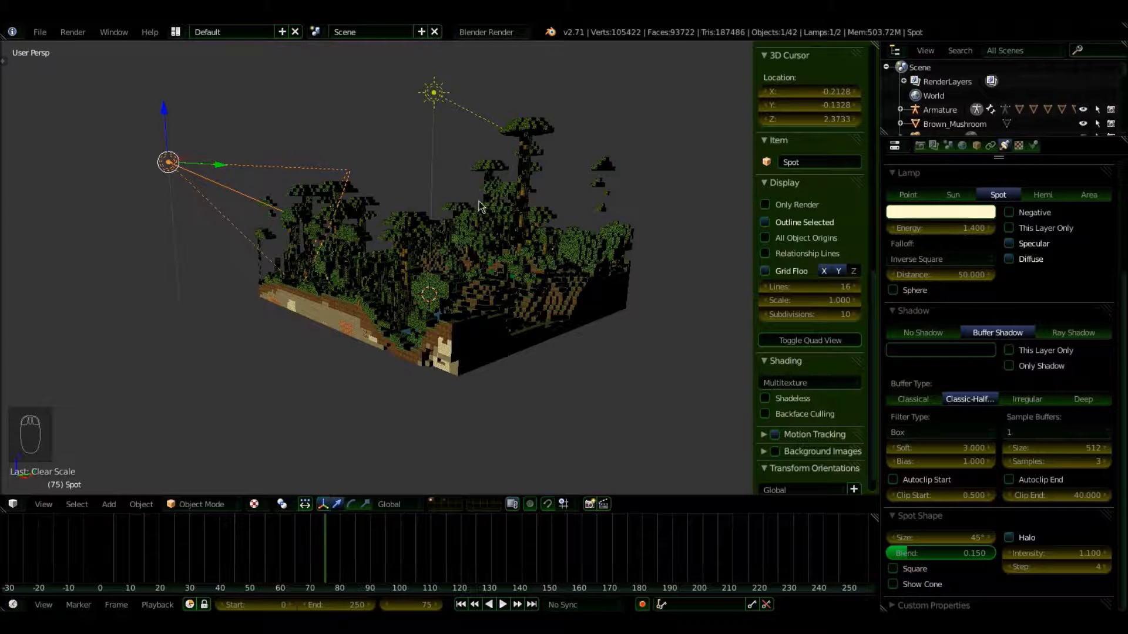
pyautogui.hotkey('alt', 'z')
pyautogui.moveTo(943, 274); pyautogui.dragTo(1056, 274)
# Step: Rotate the spot lamp slightly and preview its halo among the trees in rendered shading from close up
pyautogui.moveTo(273, 226); pyautogui.dragTo(332, 296, button='middle')
pyautogui.scroll(3, 333, 296)
pyautogui.scroll(1, 332, 296)
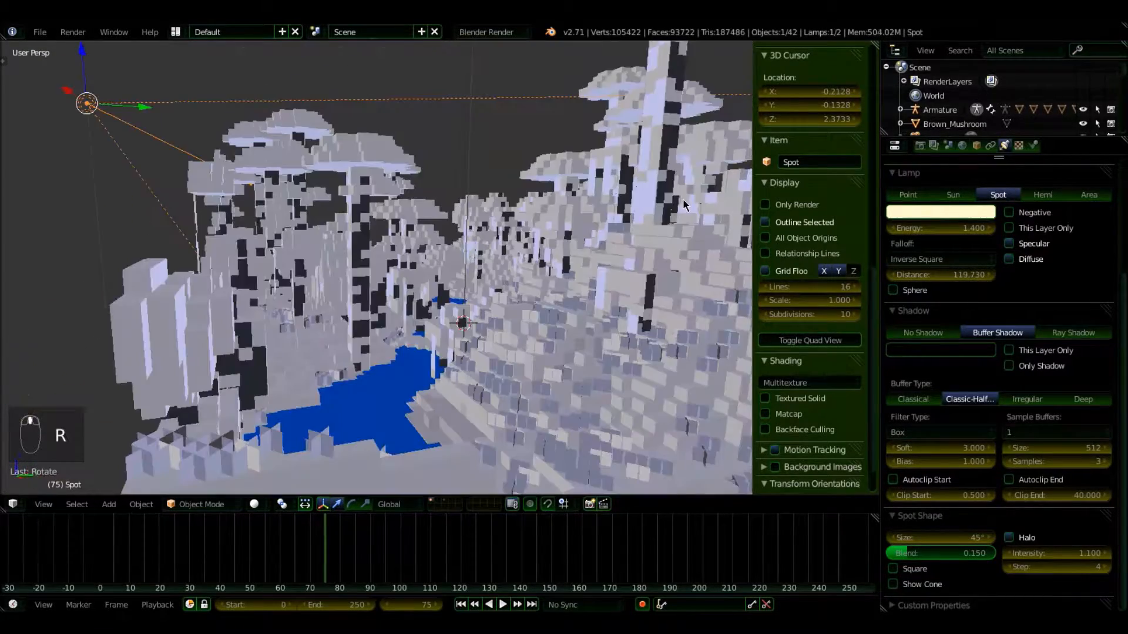
pyautogui.moveTo(682, 199); pyautogui.dragTo(649, 172, button='middle')
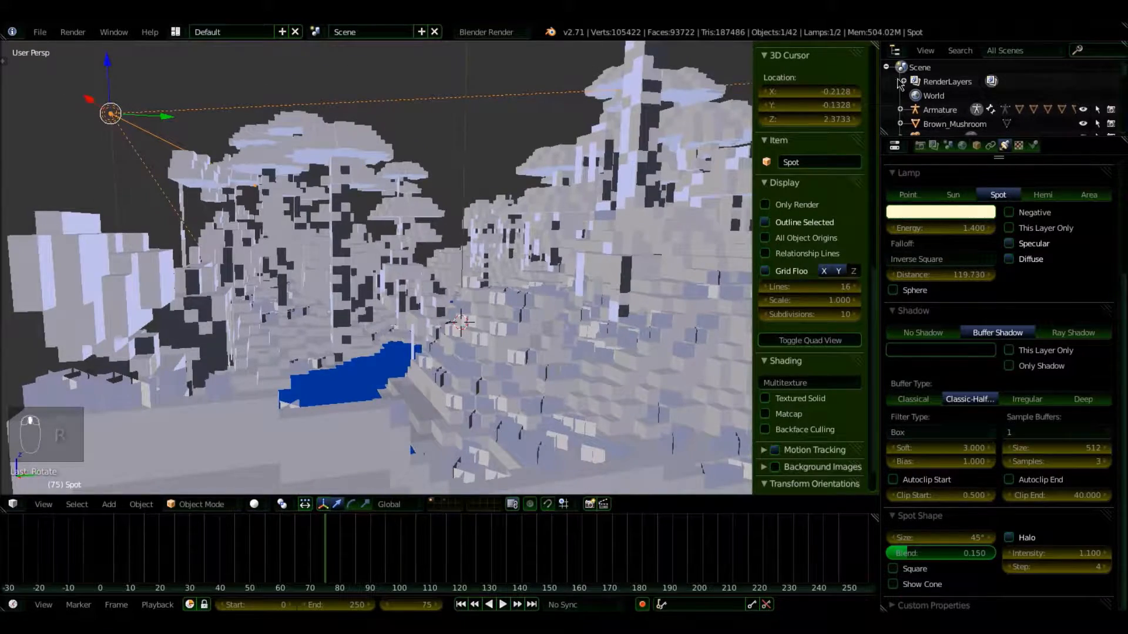
pyautogui.hotkey('shift', 'z')
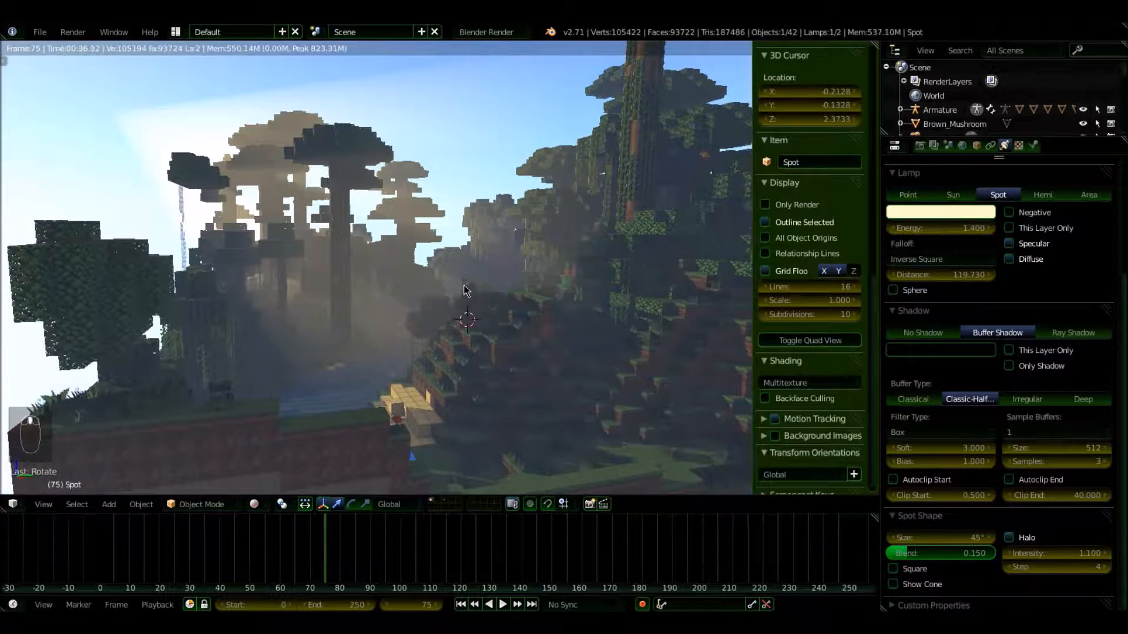
# Step: Return to solid shading and set the spot lamp's energy to 1.2
pyautogui.hotkey('alt', 'z')
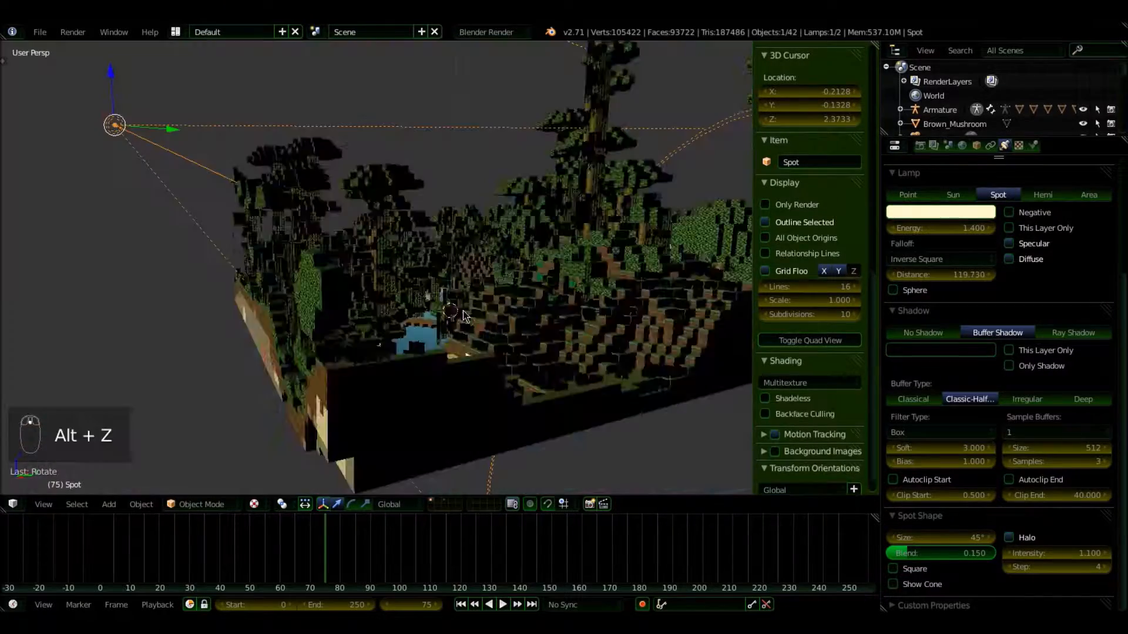
pyautogui.hotkey('alt', 'z')
pyautogui.scroll(5, 468, 364)
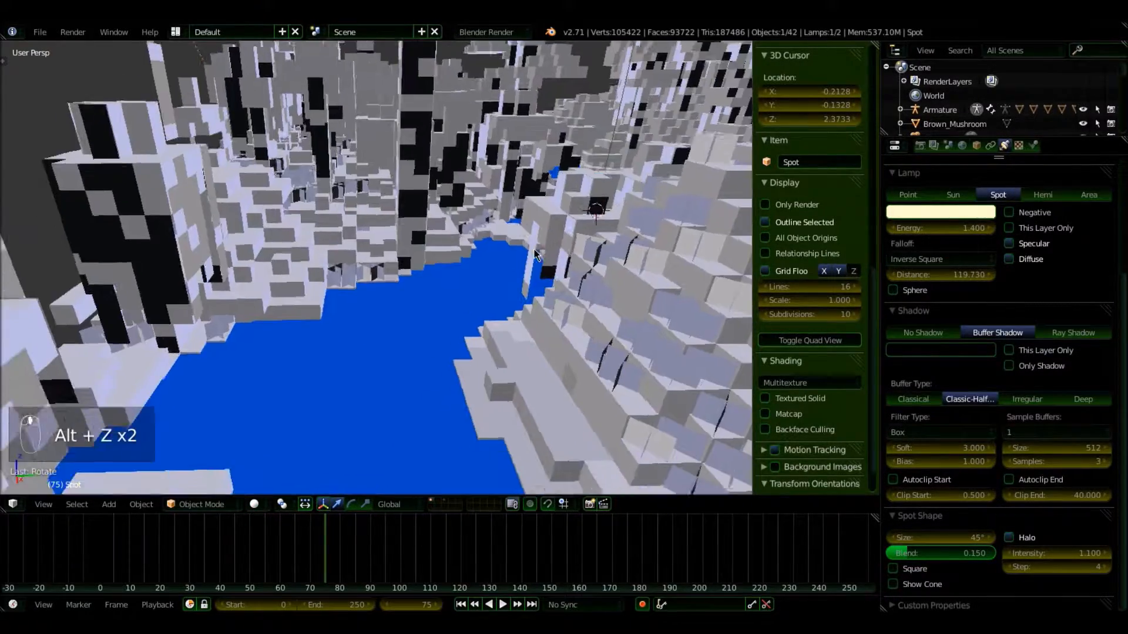
pyautogui.doubleClick(932, 228)
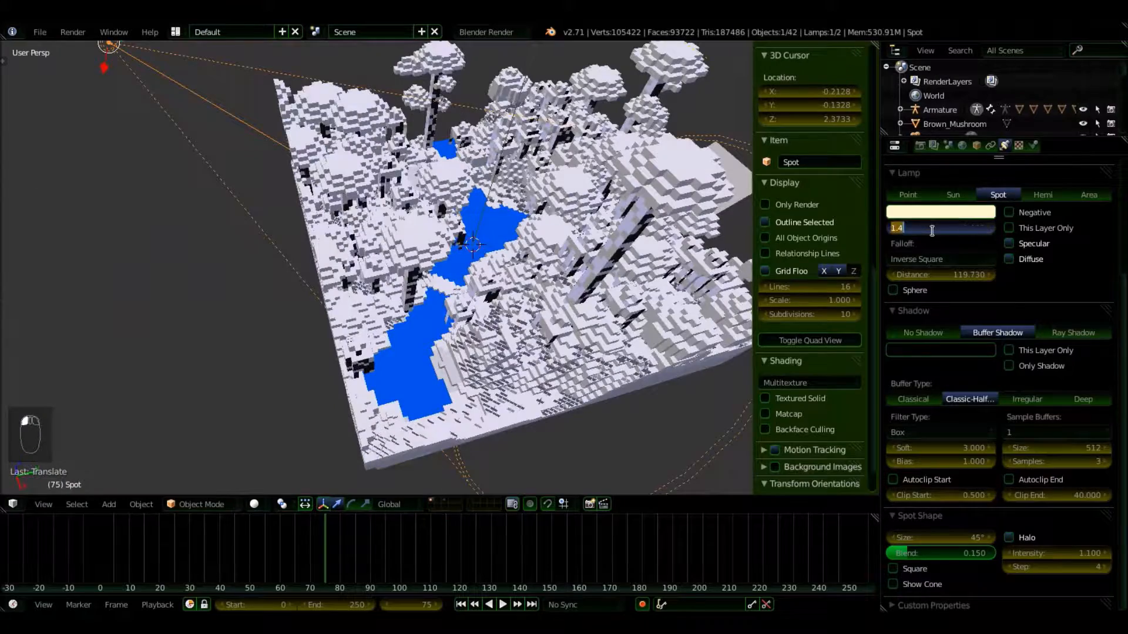
pyautogui.write('1.2')
pyautogui.press('Return')
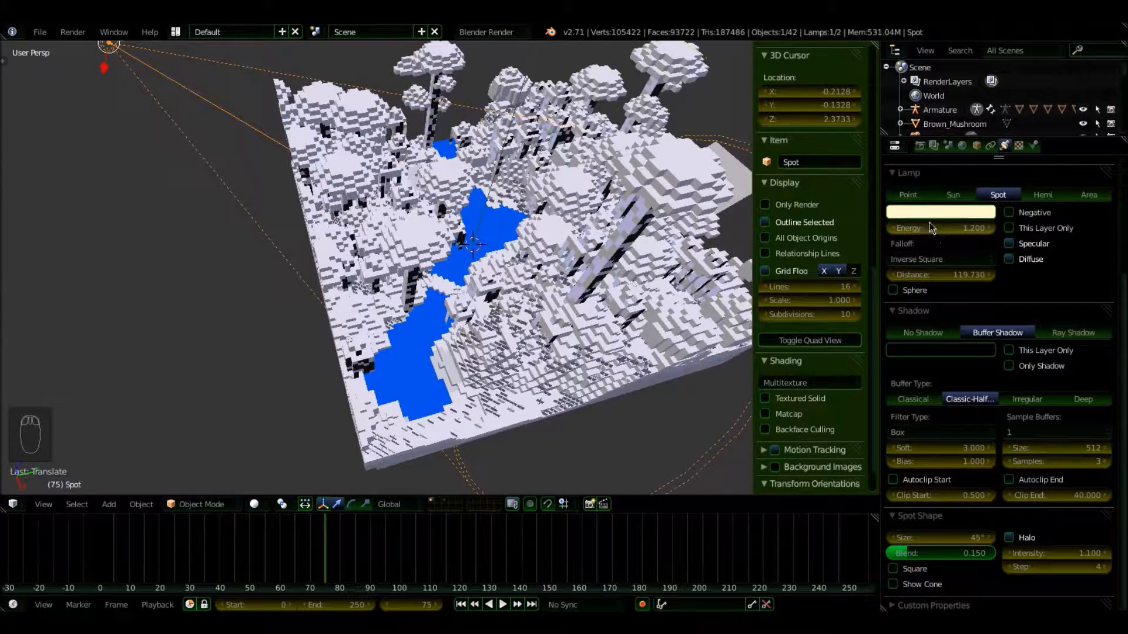
# Step: Reposition the spot lamp relative to the terrain
pyautogui.moveTo(286, 265); pyautogui.dragTo(473, 220, button='middle')
pyautogui.scroll(-4, 446, 214)
pyautogui.press('g')
pyautogui.click(431, 263)
# Step: Look through the scene camera and select the camera by its frame
pyautogui.scroll(4, 421, 279)
pyautogui.scroll(2, 421, 277)
pyautogui.scroll(2, 485, 234)
pyautogui.press('KP_0')
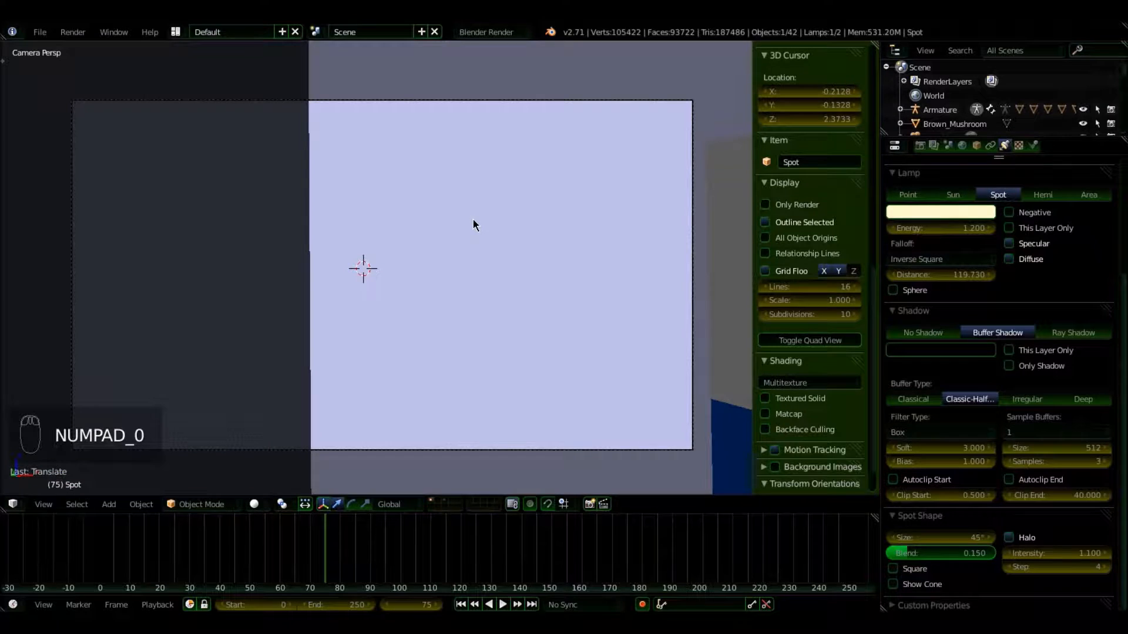
pyautogui.rightClick(556, 101)
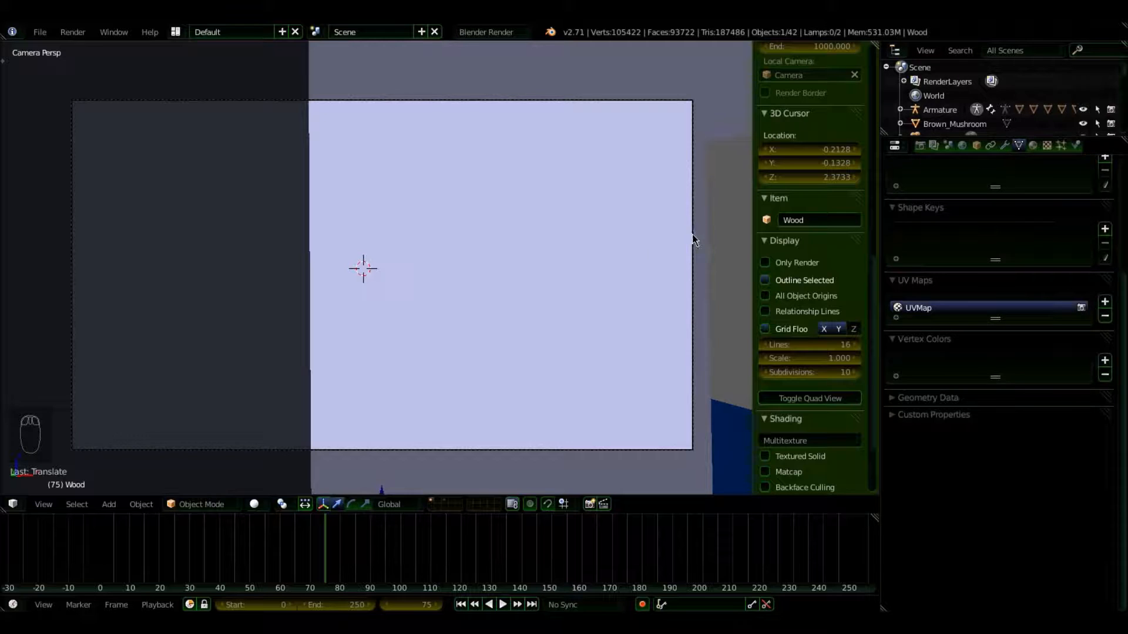
pyautogui.click(1032, 145)
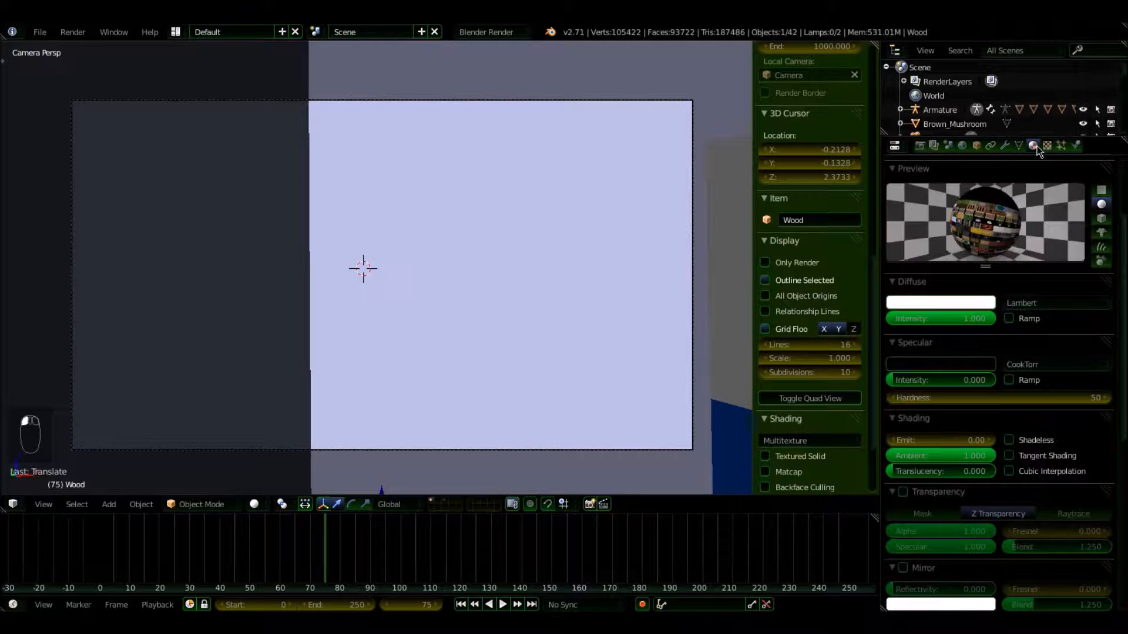
pyautogui.rightClick(694, 108)
# Step: Fly the camera to a low viewpoint over the river, looking along the water between the trees, and fit its frame to the view
pyautogui.scroll(-4, 445, 350)
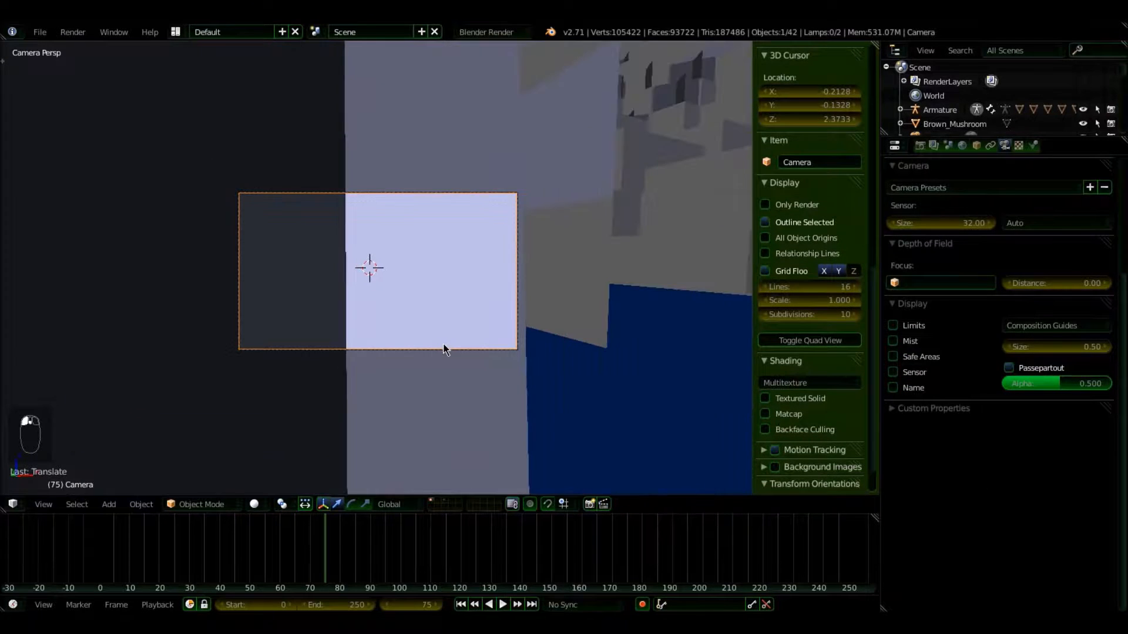
pyautogui.hotkey('shift', 'f')
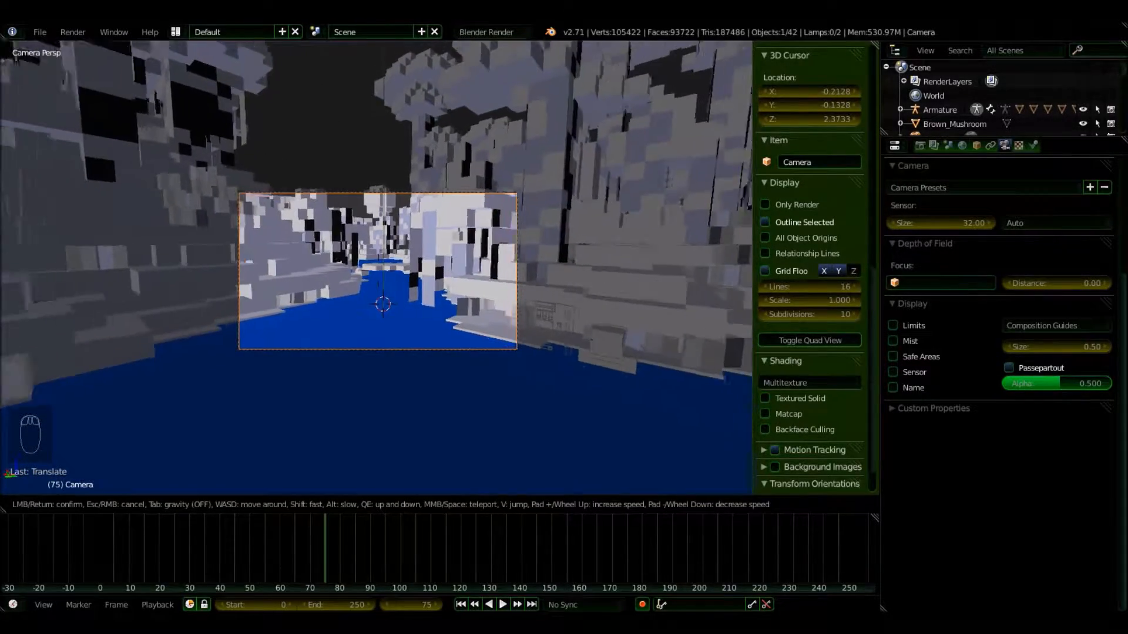
pyautogui.click(383, 266)
pyautogui.press('Home')
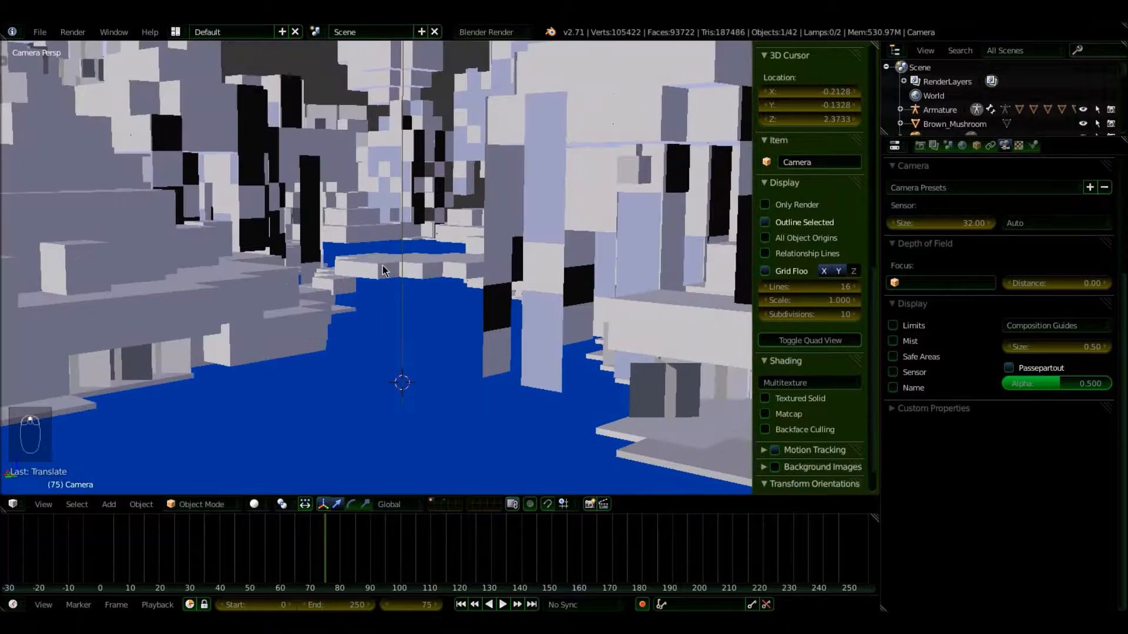
# Step: Fit the camera frame in the view and set the timeline's current frame to 0
pyautogui.press('Home')
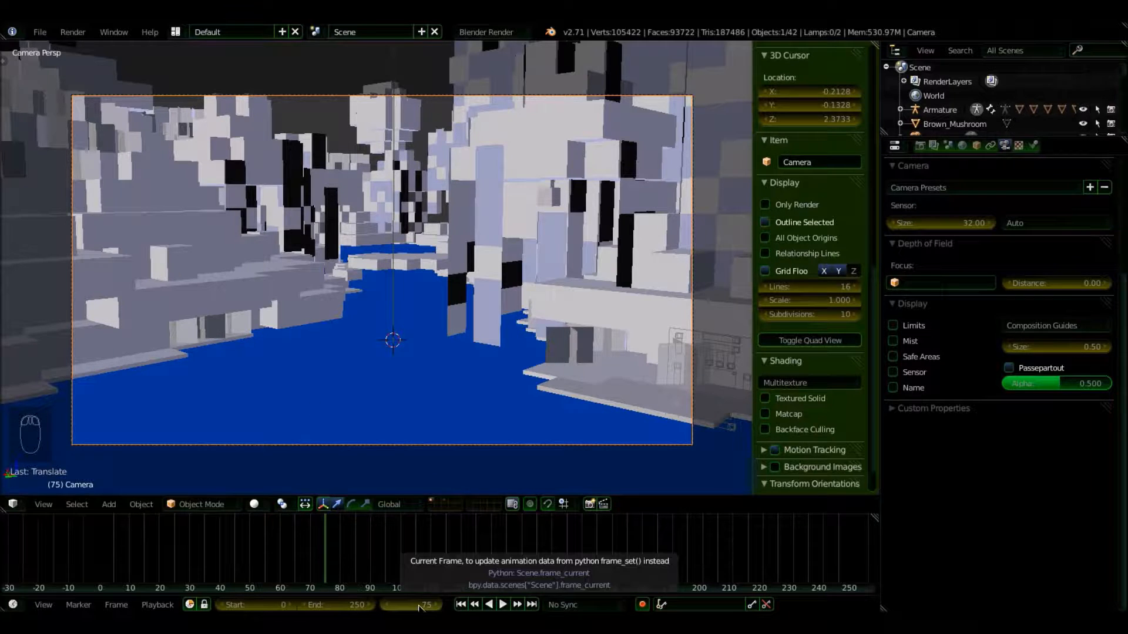
pyautogui.moveTo(419, 607); pyautogui.dragTo(376, 607)
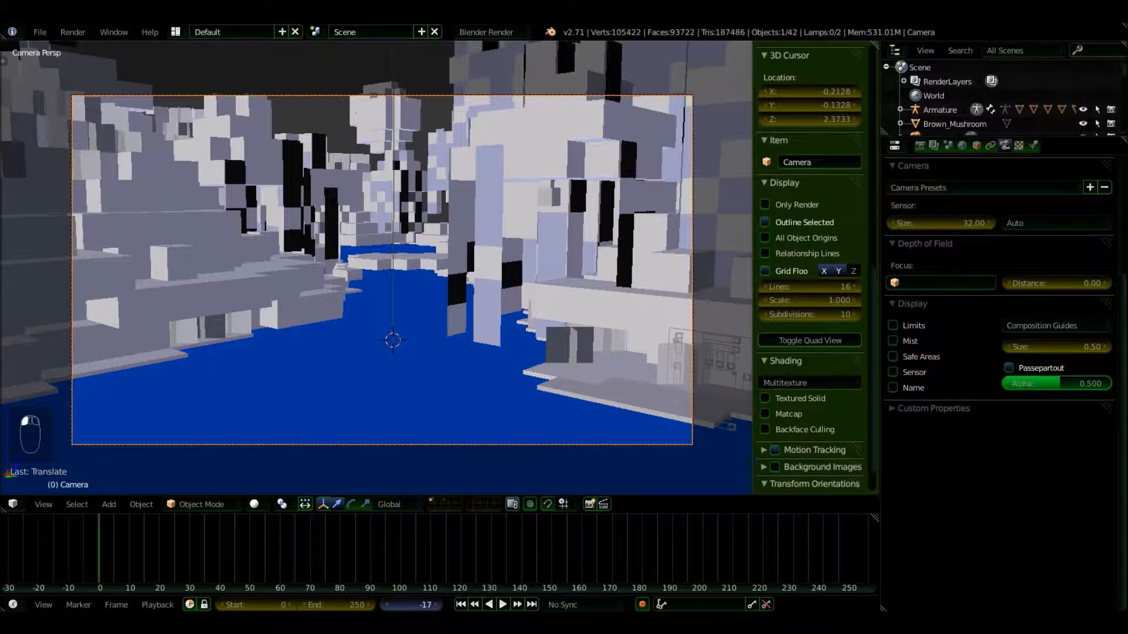
pyautogui.click(424, 605)
pyautogui.press('Return')
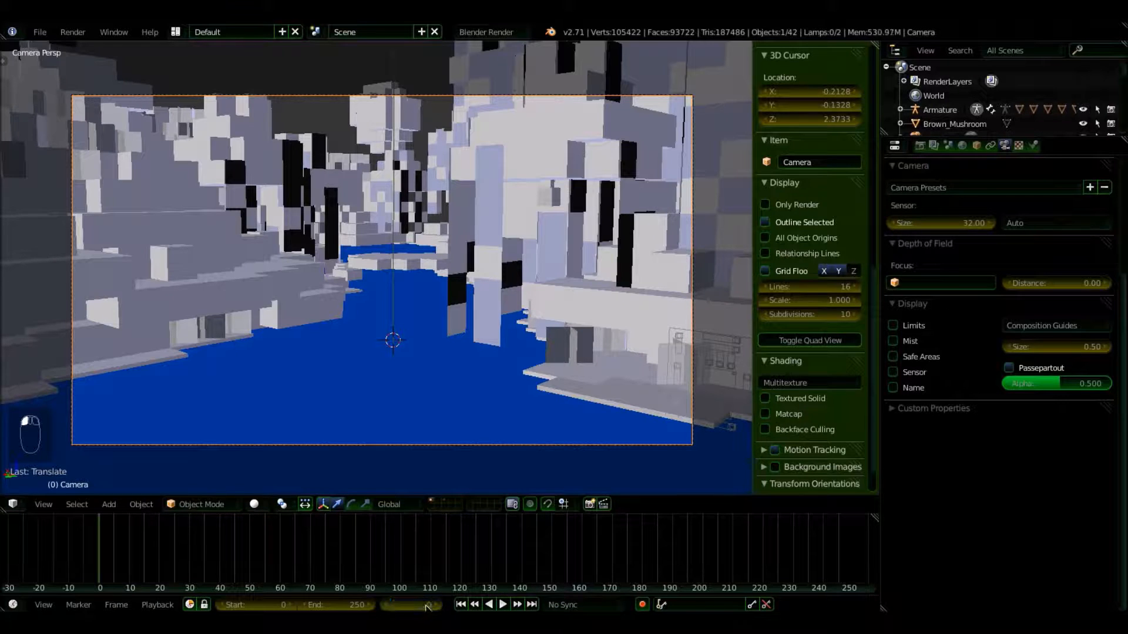
# Step: Set the render resolution scale to 100% and the frame rate to 25 fps
pyautogui.click(920, 146)
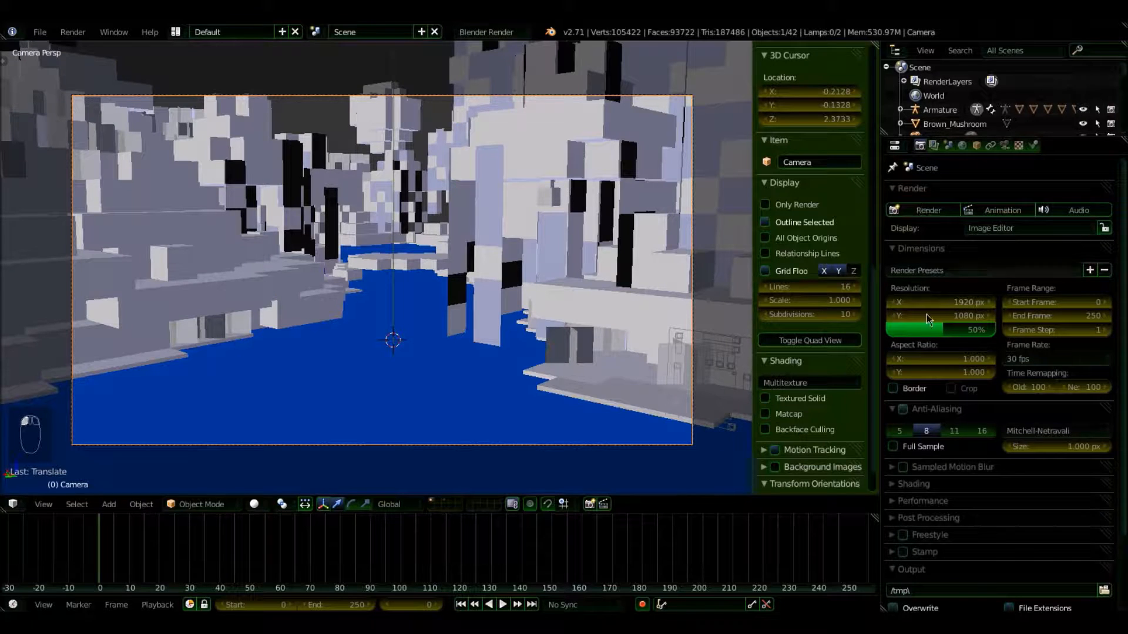
pyautogui.moveTo(927, 332); pyautogui.dragTo(962, 327)
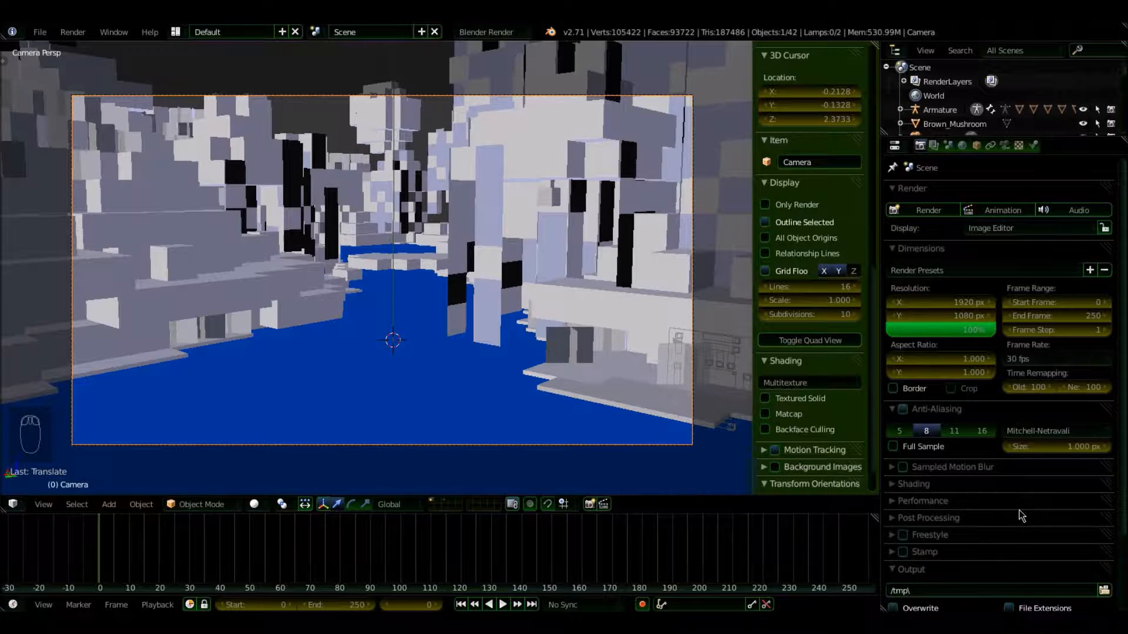
pyautogui.scroll(-2, 1022, 517)
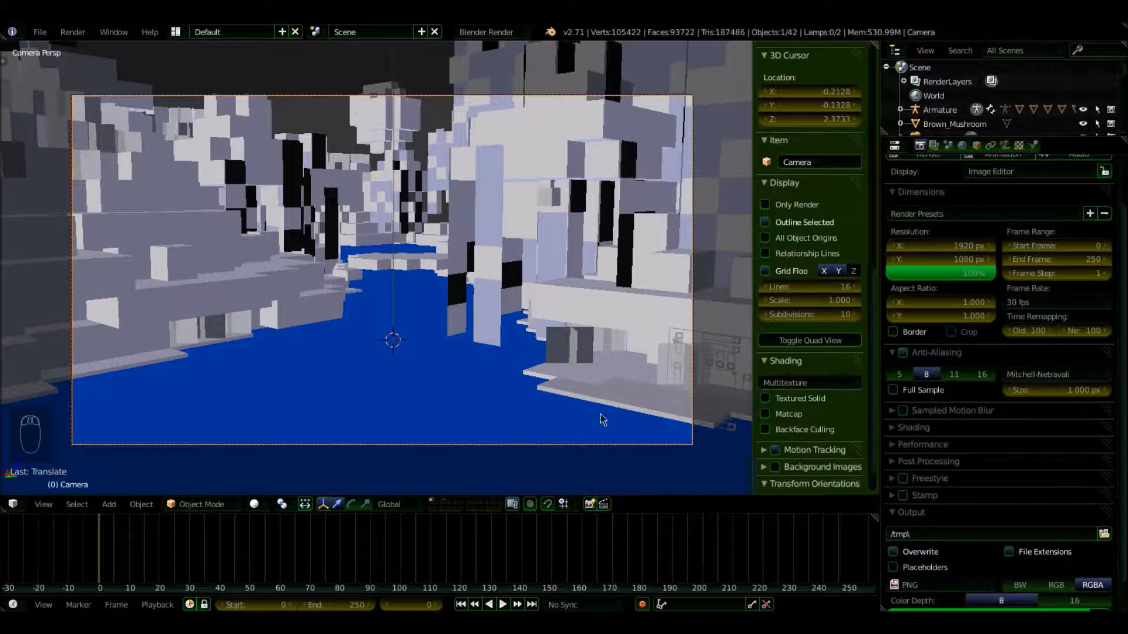
pyautogui.scroll(-1, 989, 399)
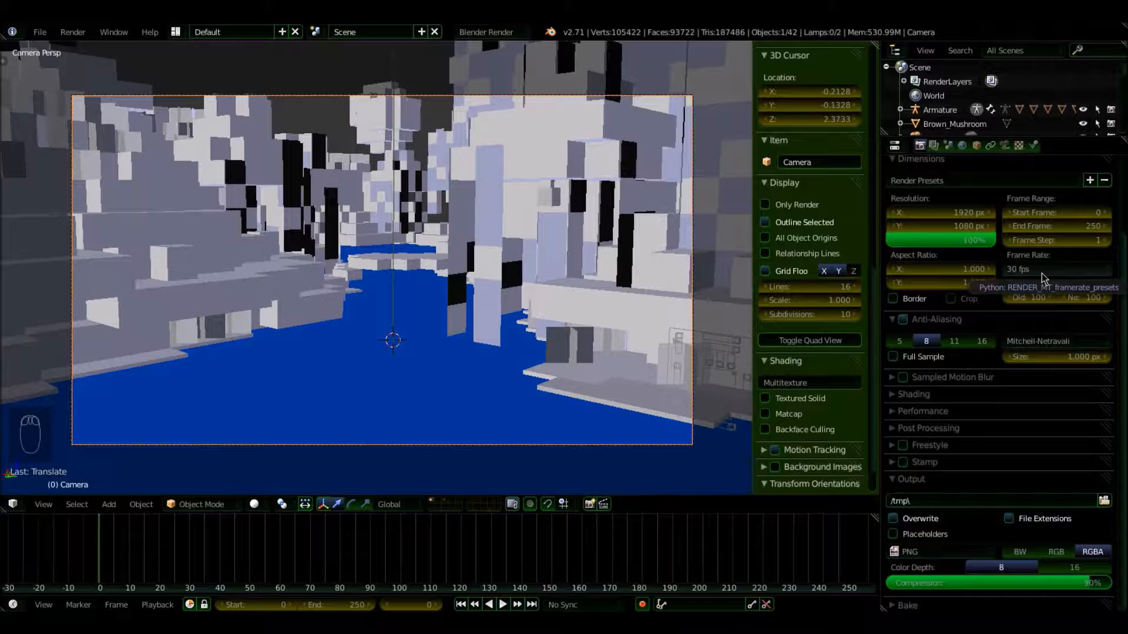
pyautogui.click(1042, 270)
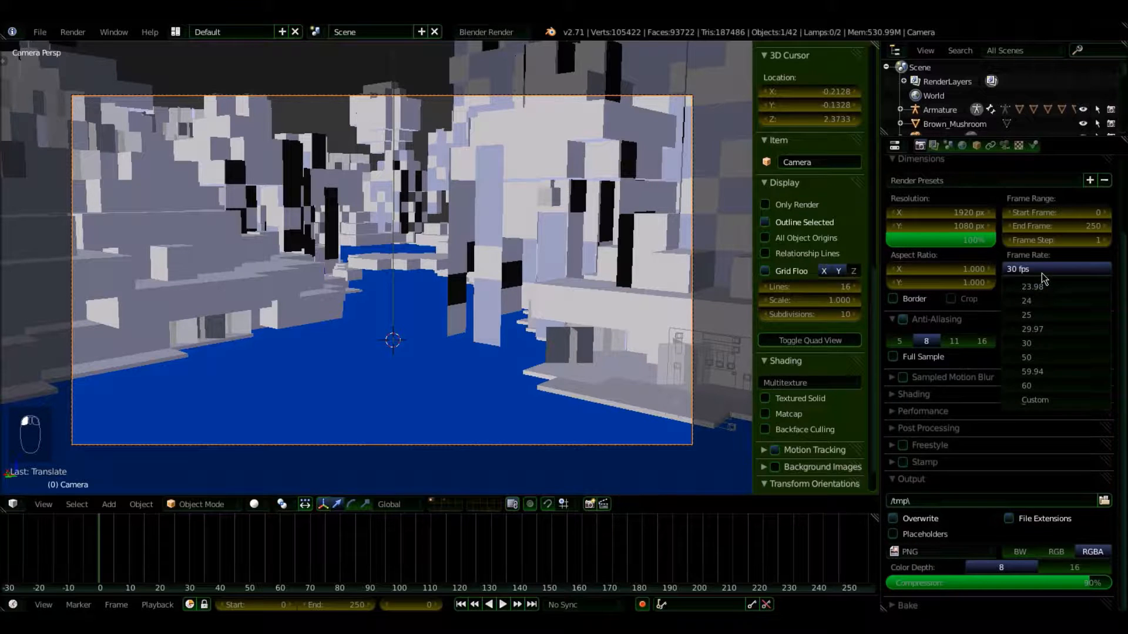
pyautogui.click(1026, 315)
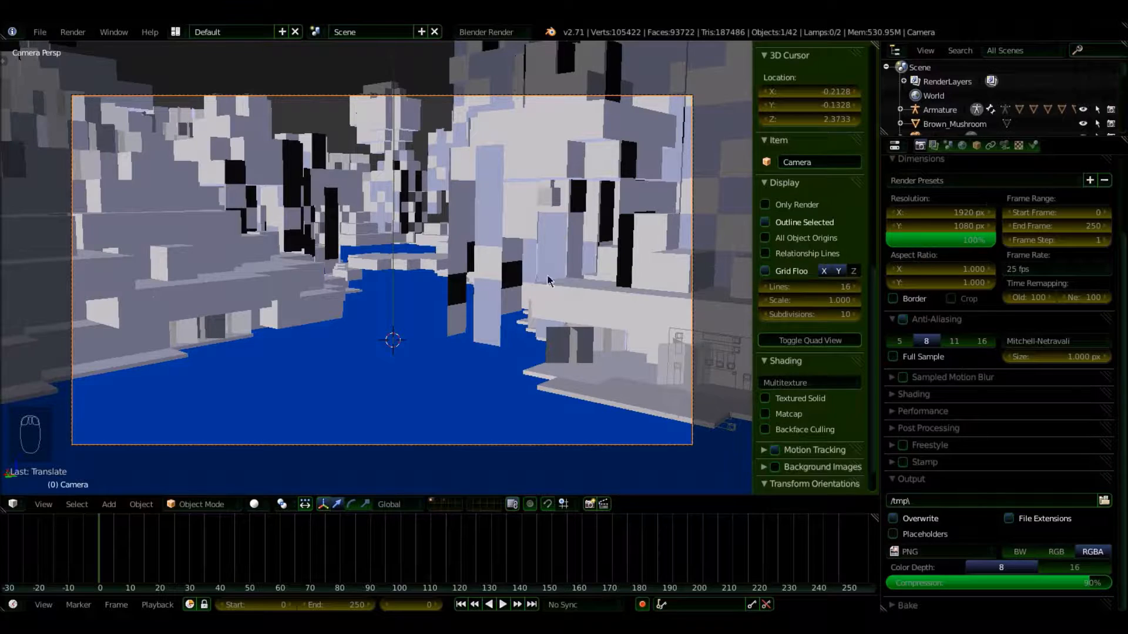
# Step: Hide the viewport's properties sidebar, refit the camera frame and set the PNG output compression to 100%
pyautogui.press('Home')
pyautogui.press('n')
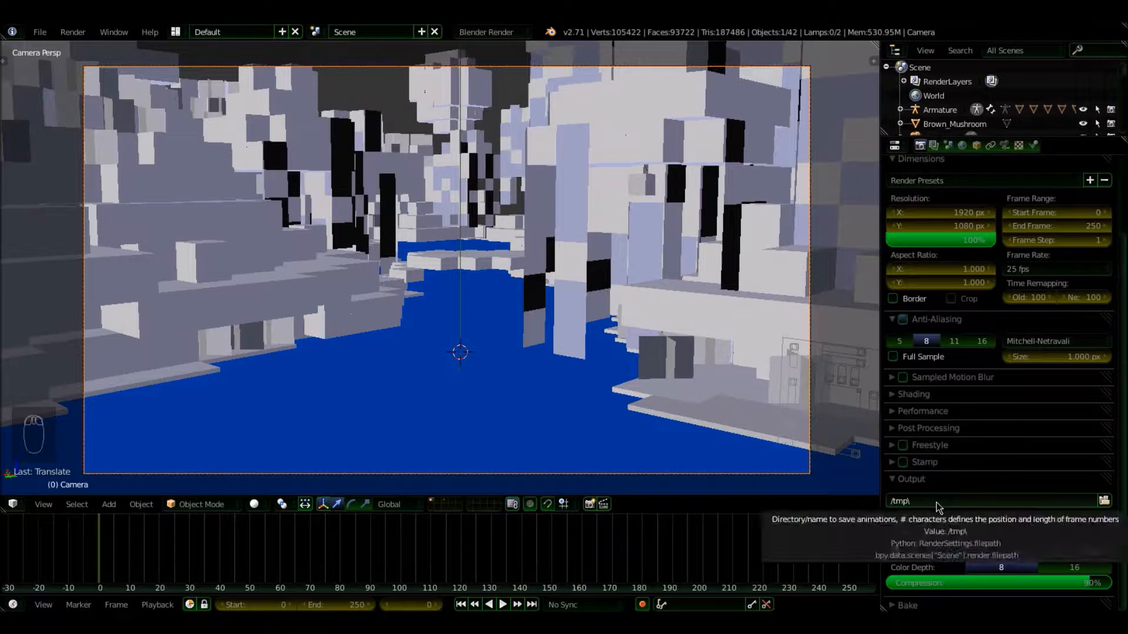
pyautogui.moveTo(943, 581); pyautogui.dragTo(1107, 582)
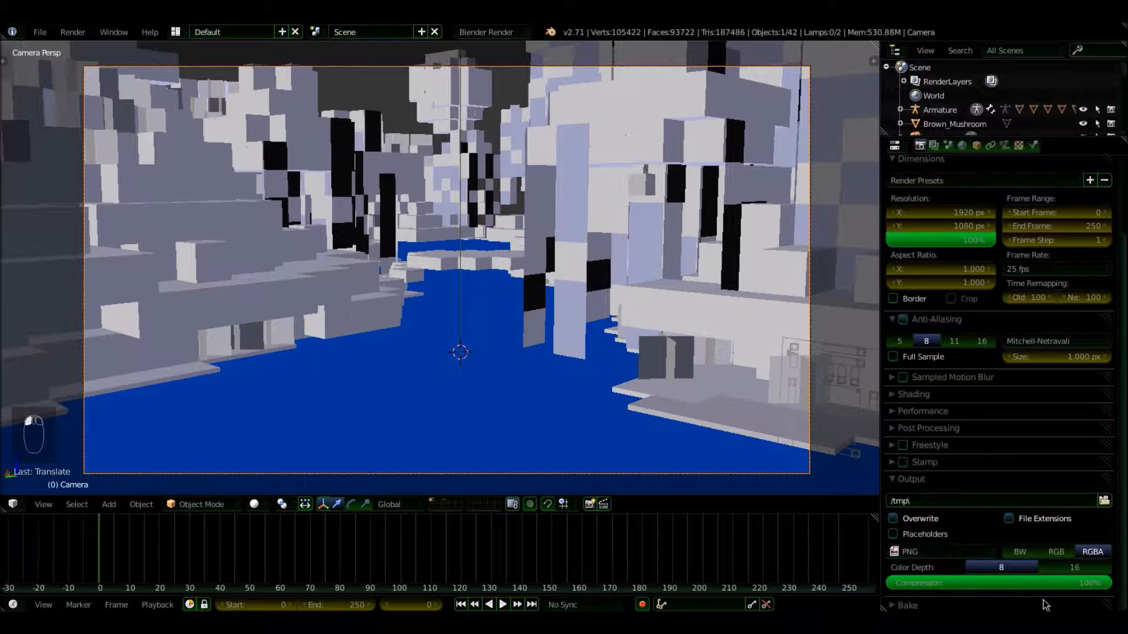
pyautogui.click(1041, 579)
pyautogui.press('Return')
# Step: Set the render anti-aliasing to 5 samples with a filter size of 1.5 px
pyautogui.scroll(3, 979, 384)
pyautogui.scroll(2, 979, 384)
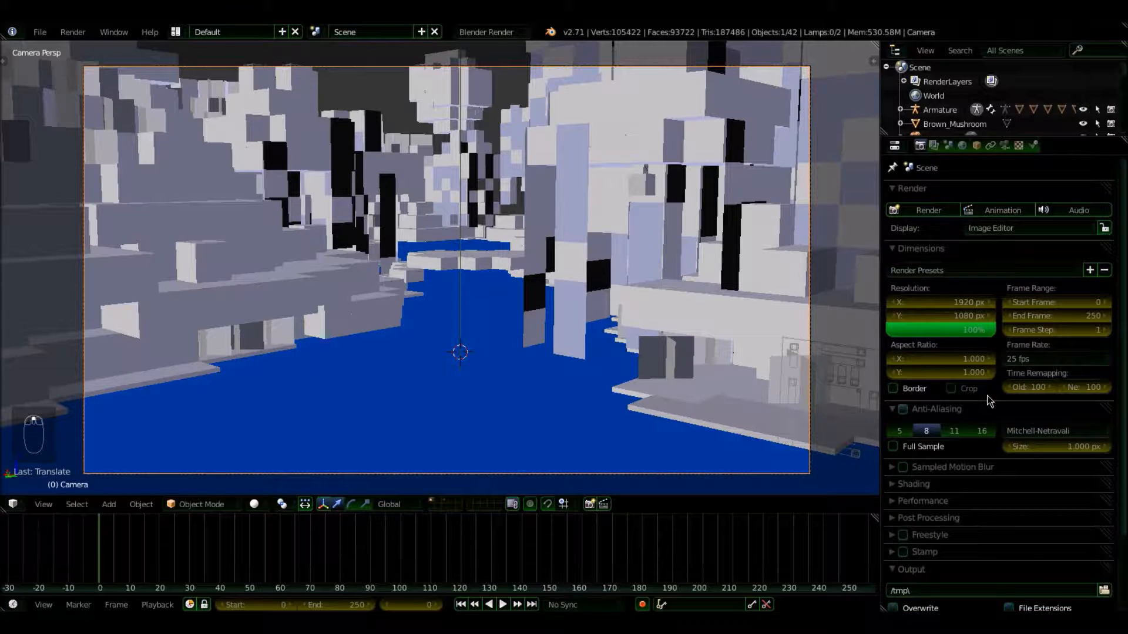
pyautogui.click(897, 431)
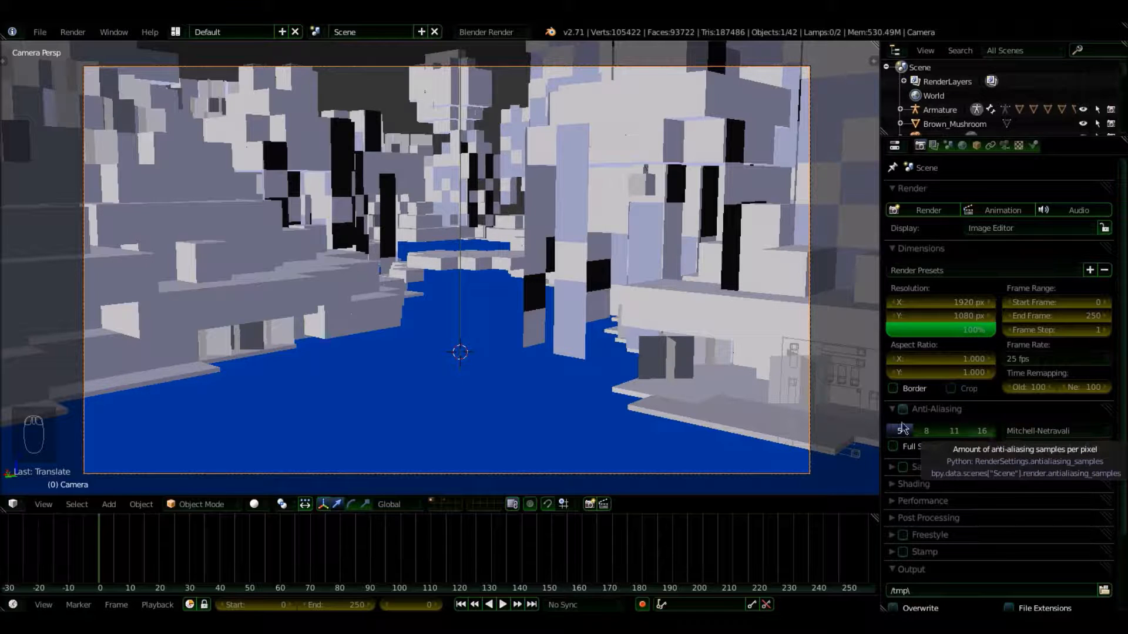
pyautogui.click(1039, 447)
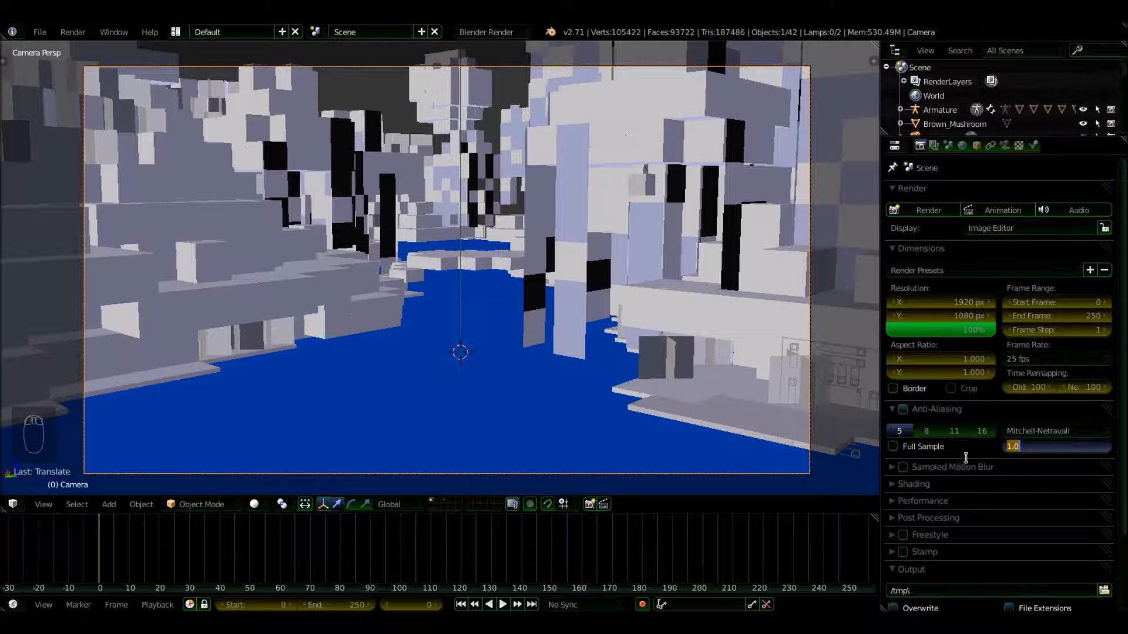
pyautogui.write('1.5')
pyautogui.press('Return')
pyautogui.click(1075, 448)
pyautogui.write('0.5')
pyautogui.press('Return')
pyautogui.click(1090, 448)
pyautogui.write('1.5')
pyautogui.press('Return')
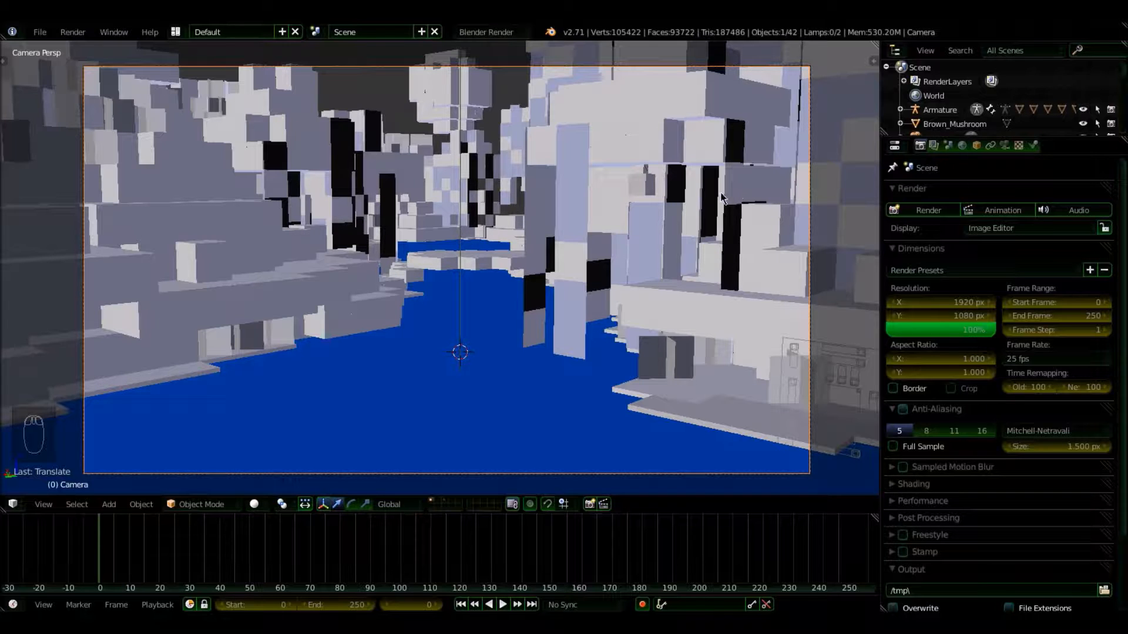
# Step: Set the active keying set to LocRotScale
pyautogui.moveTo(544, 395)
pyautogui.keyDown('shift'); pyautogui.mouseDown(button='middle')
pyautogui.moveTo(584, 329)
pyautogui.moveTo(561, 393)
pyautogui.mouseUp(button='middle'); pyautogui.keyUp('shift')
pyautogui.click(665, 607)
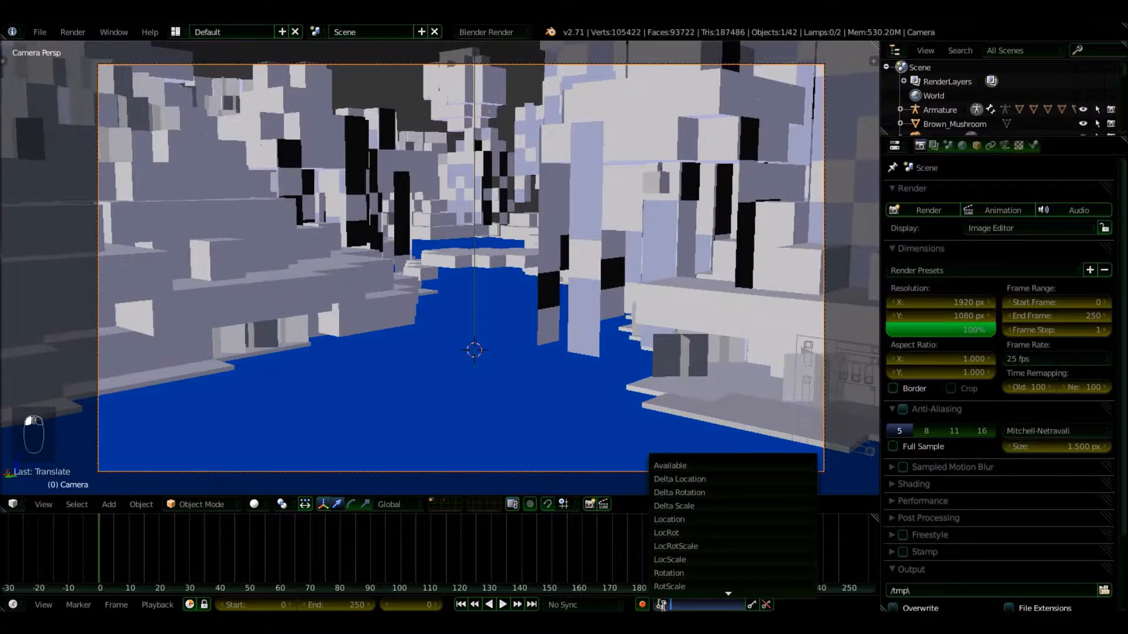
pyautogui.click(683, 546)
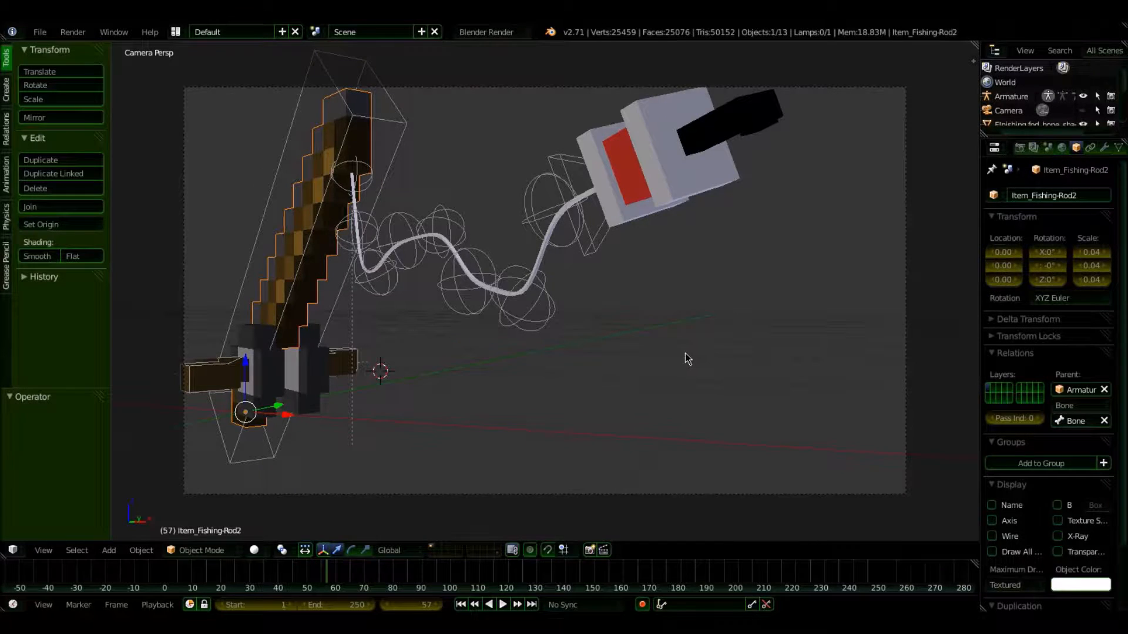
# Step: In the fishing rod file, pose the line's armature and clear the rotation and location of all its bones
pyautogui.press('KP_0')
pyautogui.press('KP_0')
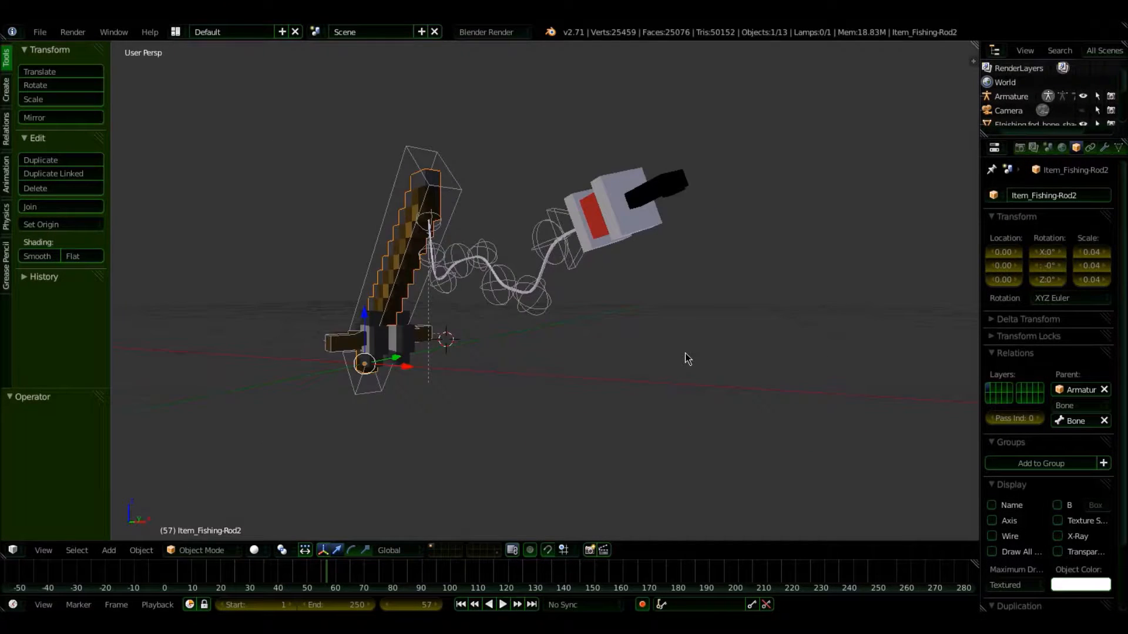
pyautogui.rightClick(562, 249)
pyautogui.hotkey('ctrl', 'Tab')
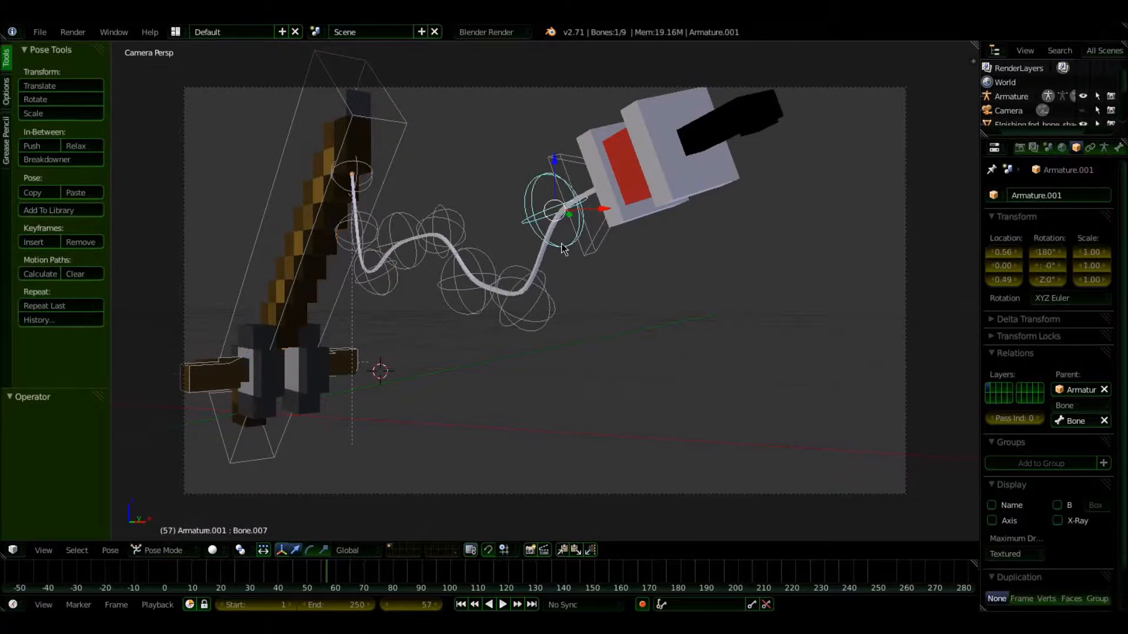
pyautogui.press('a')
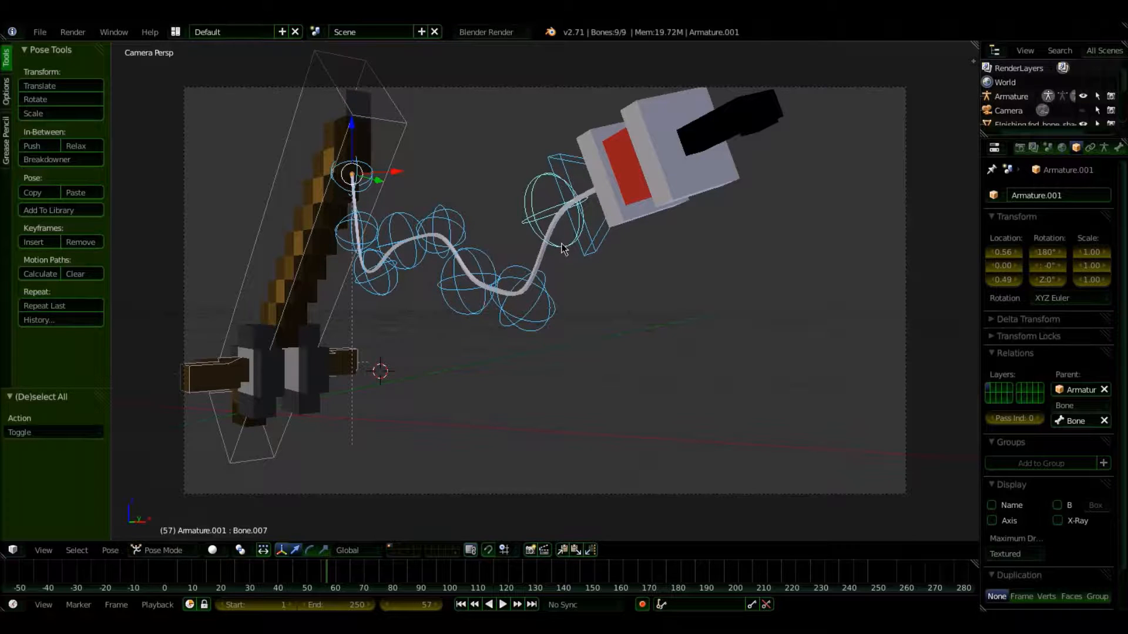
pyautogui.hotkey('alt', 'r')
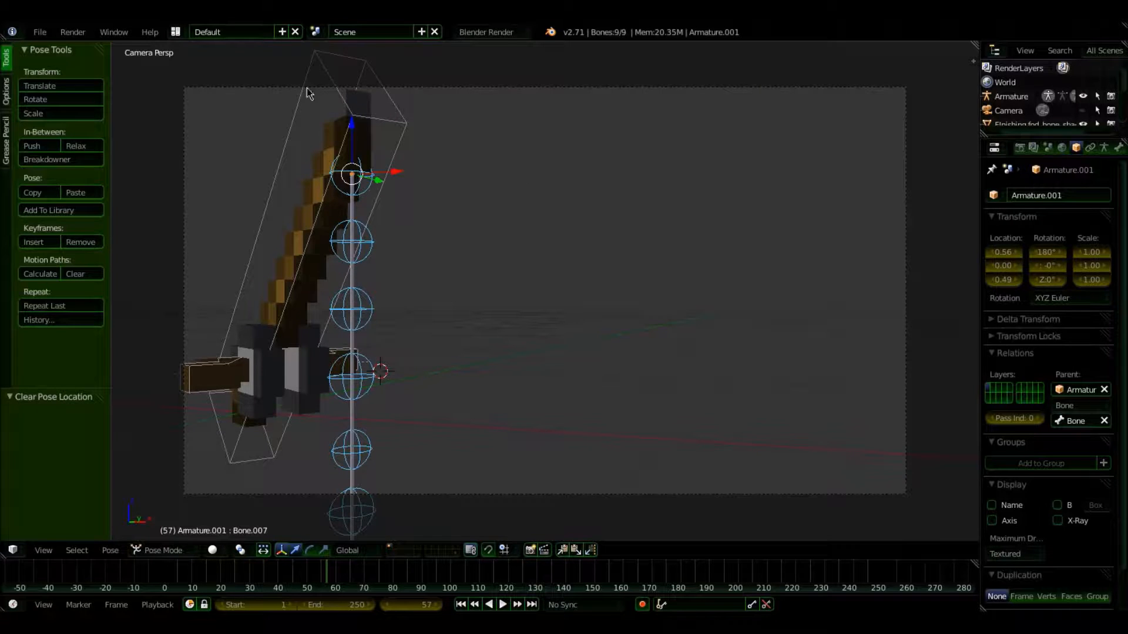
# Step: Select all objects of the fishing rod rig in Object Mode and copy them
pyautogui.rightClick(394, 128)
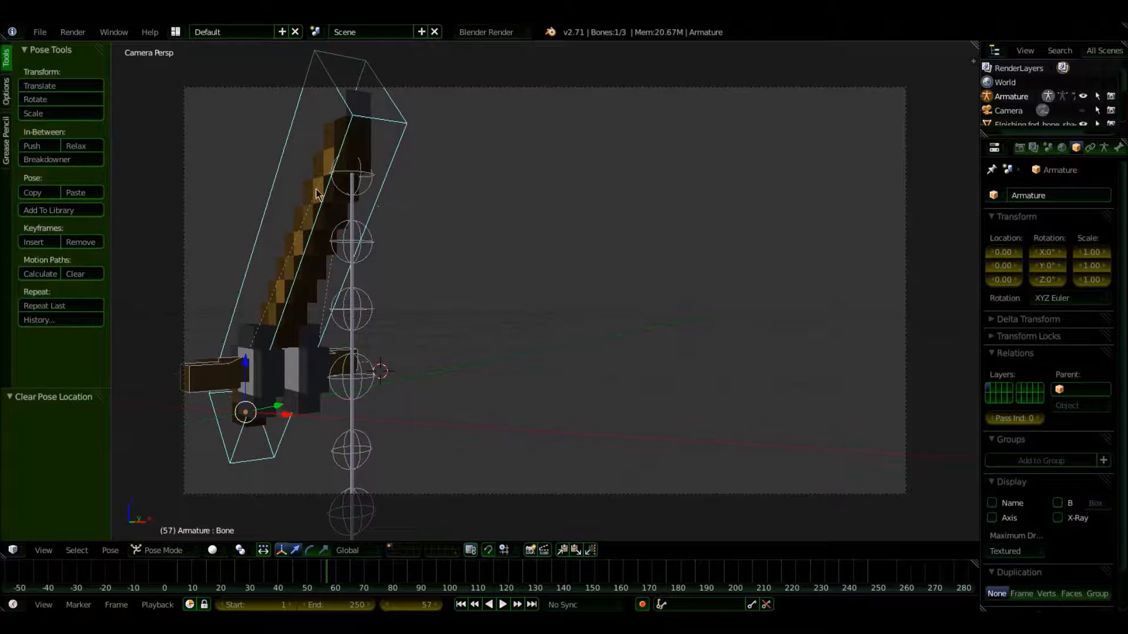
pyautogui.rightClick(320, 158)
pyautogui.press('a')
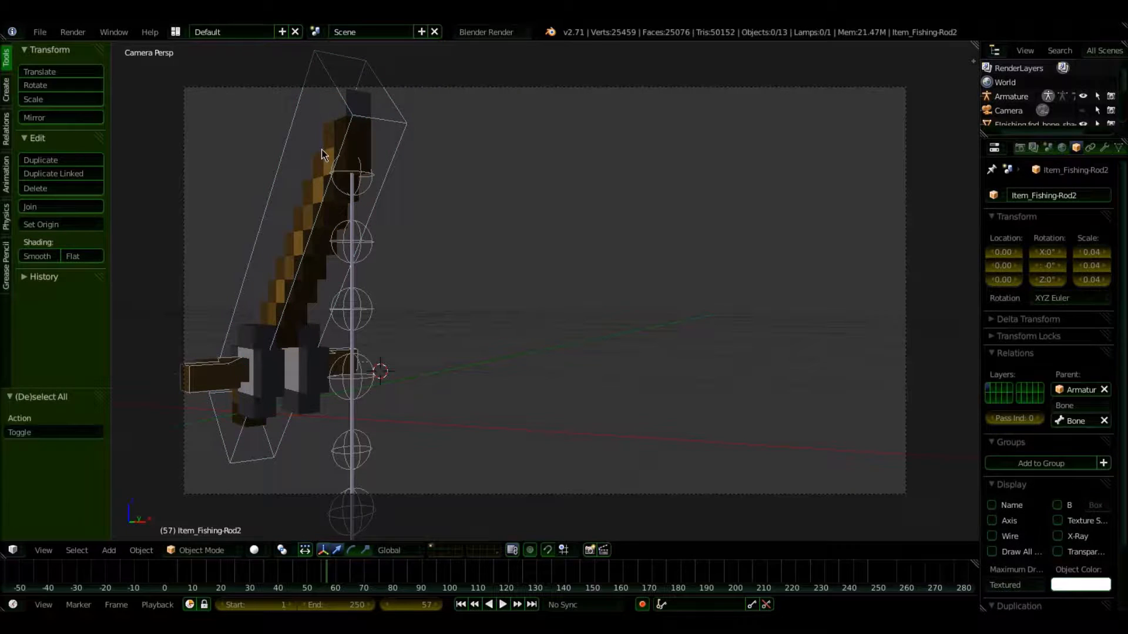
pyautogui.press('a')
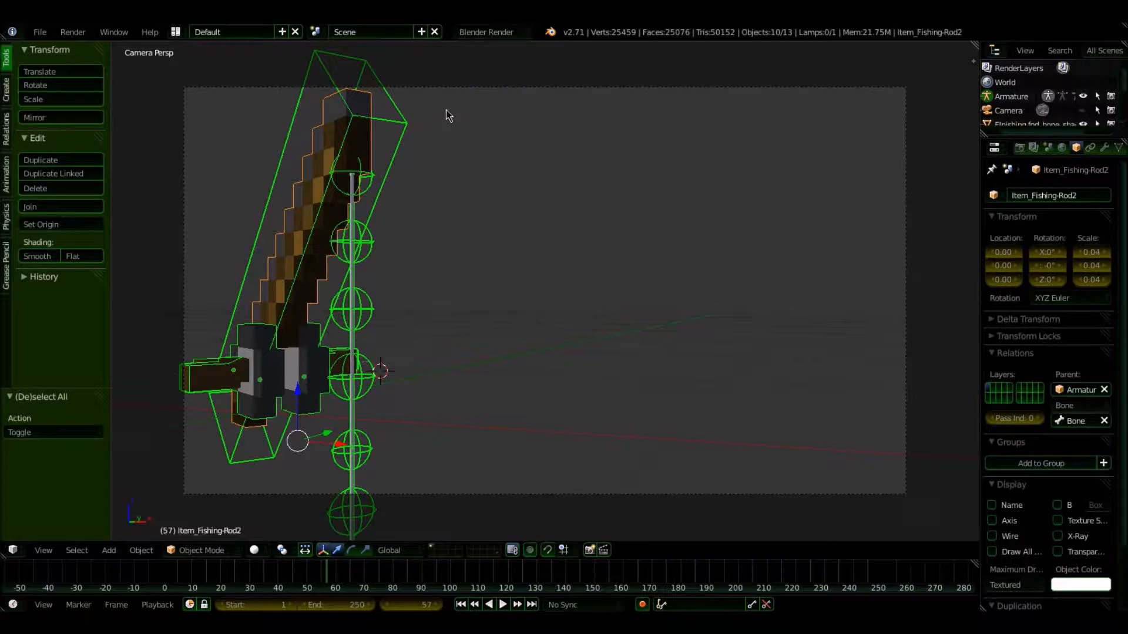
pyautogui.hotkey('ctrl', 'c')
# Step: Paste the copied fishing rod rig into the forest scene and raise it along Z above the water
pyautogui.scroll(-3, 517, 156)
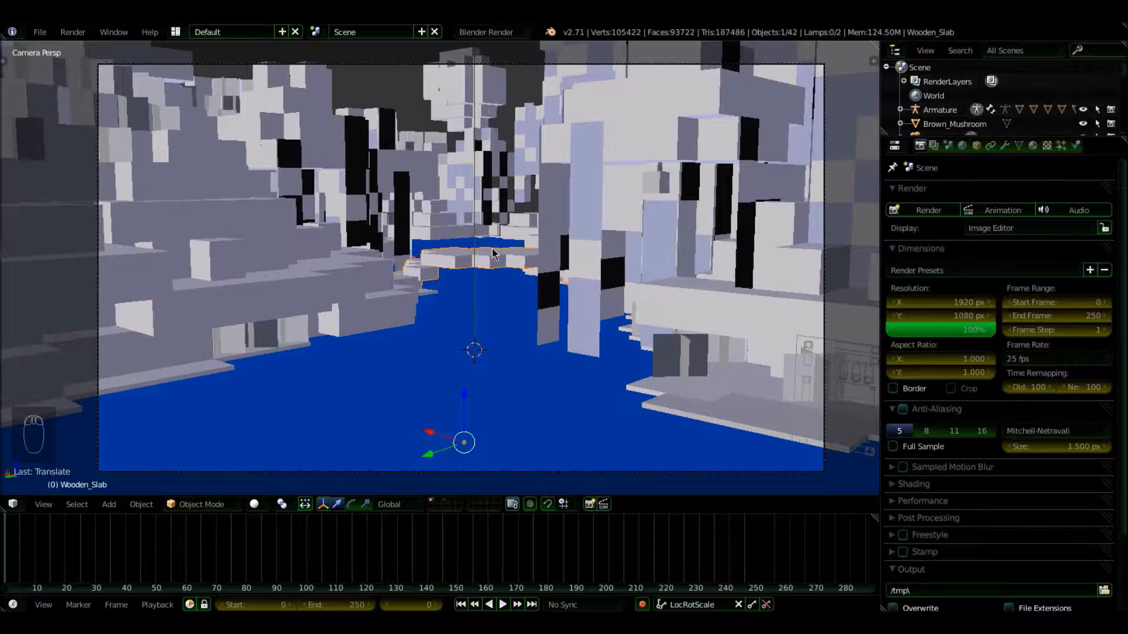
pyautogui.hotkey('ctrl', 'v')
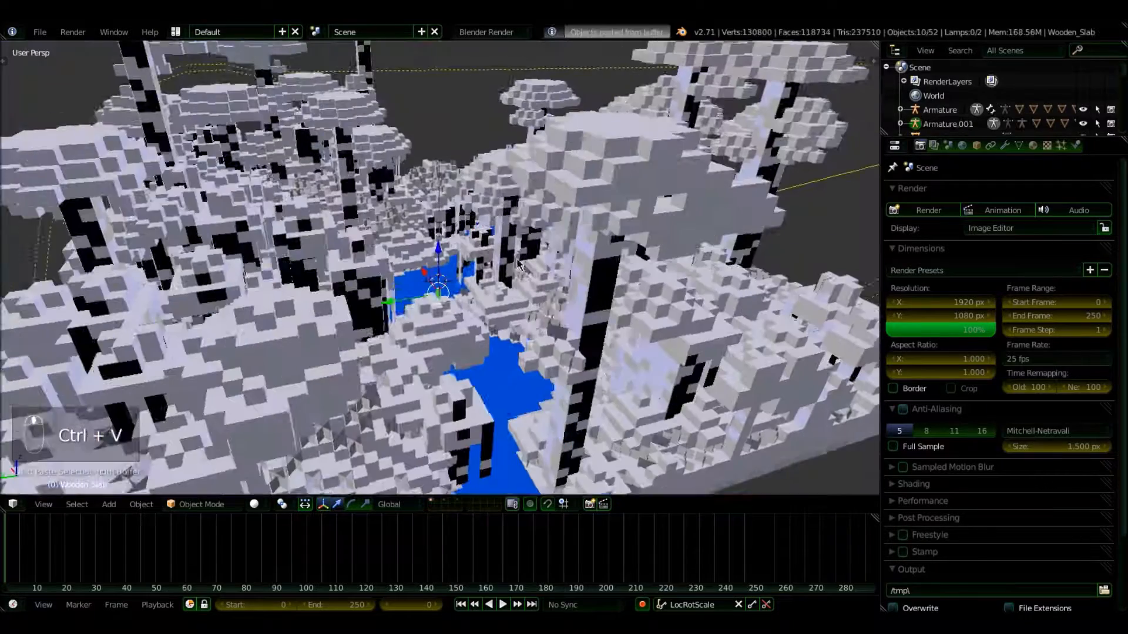
pyautogui.scroll(5, 499, 282)
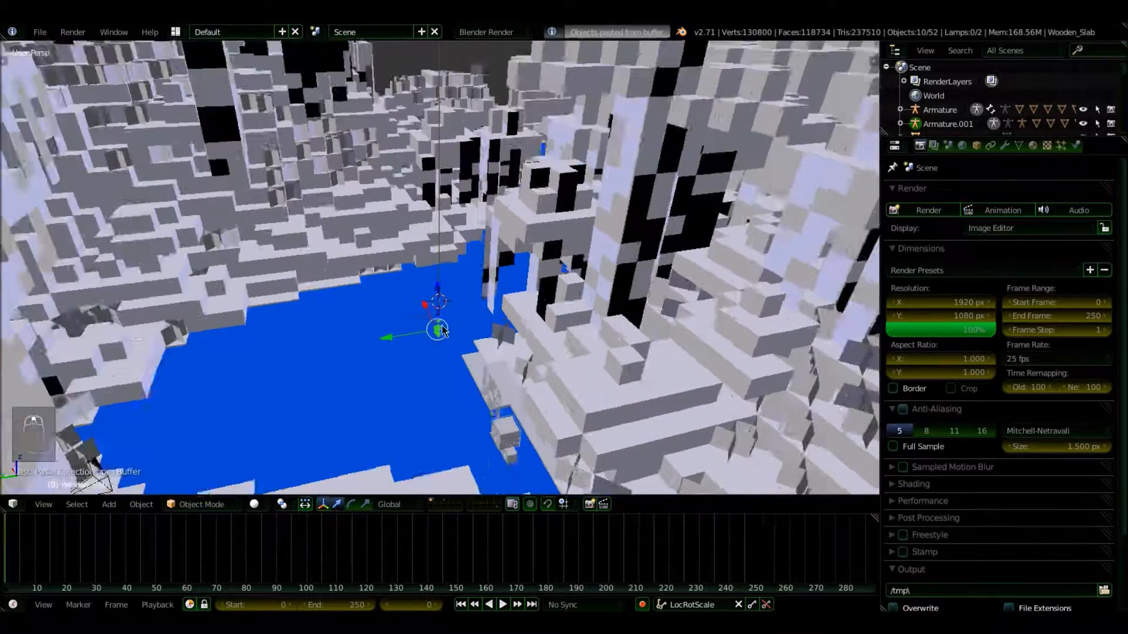
pyautogui.moveTo(458, 352); pyautogui.dragTo(484, 325, button='middle')
pyautogui.scroll(2, 480, 358)
pyautogui.scroll(2, 478, 376)
pyautogui.press('g')
pyautogui.press('z')
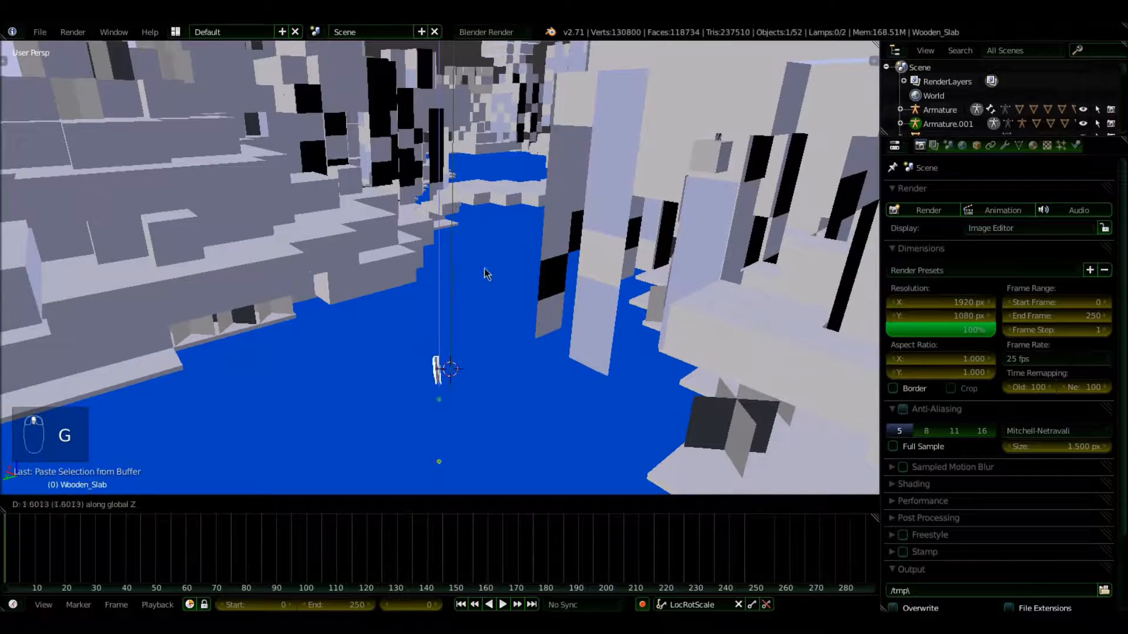
pyautogui.click(527, 135)
# Step: Select the pasted fishing rod's main bone and move the rod through the scene in two passes
pyautogui.moveTo(568, 146); pyautogui.dragTo(569, 287, button='middle')
pyautogui.scroll(3, 603, 107)
pyautogui.scroll(3, 568, 287)
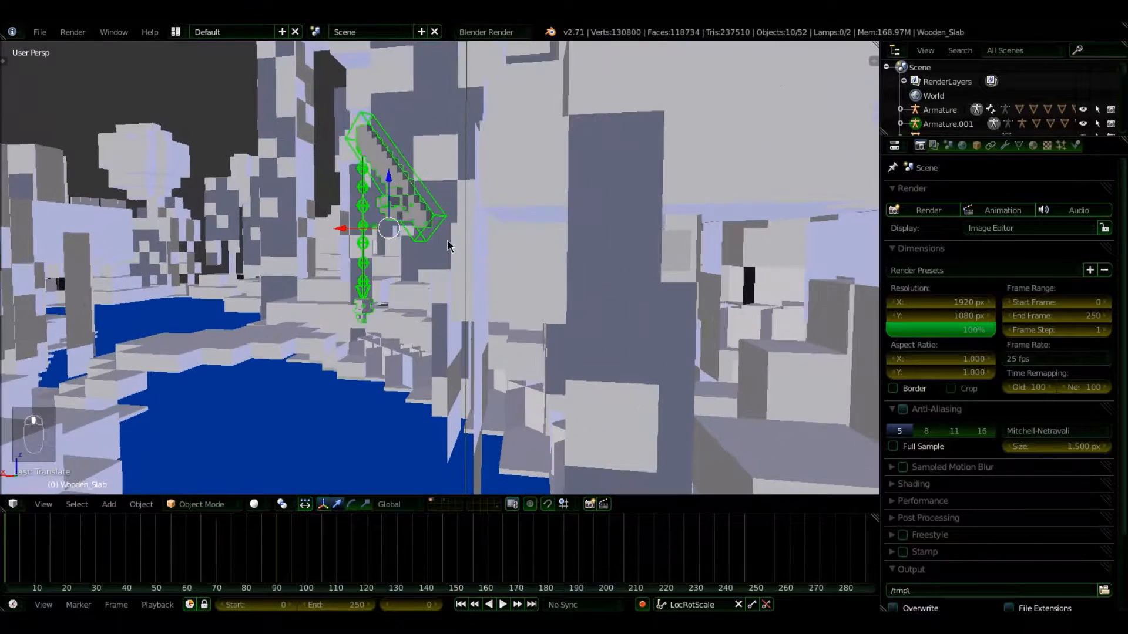
pyautogui.scroll(1, 448, 242)
pyautogui.rightClick(442, 202)
pyautogui.scroll(-4, 442, 203)
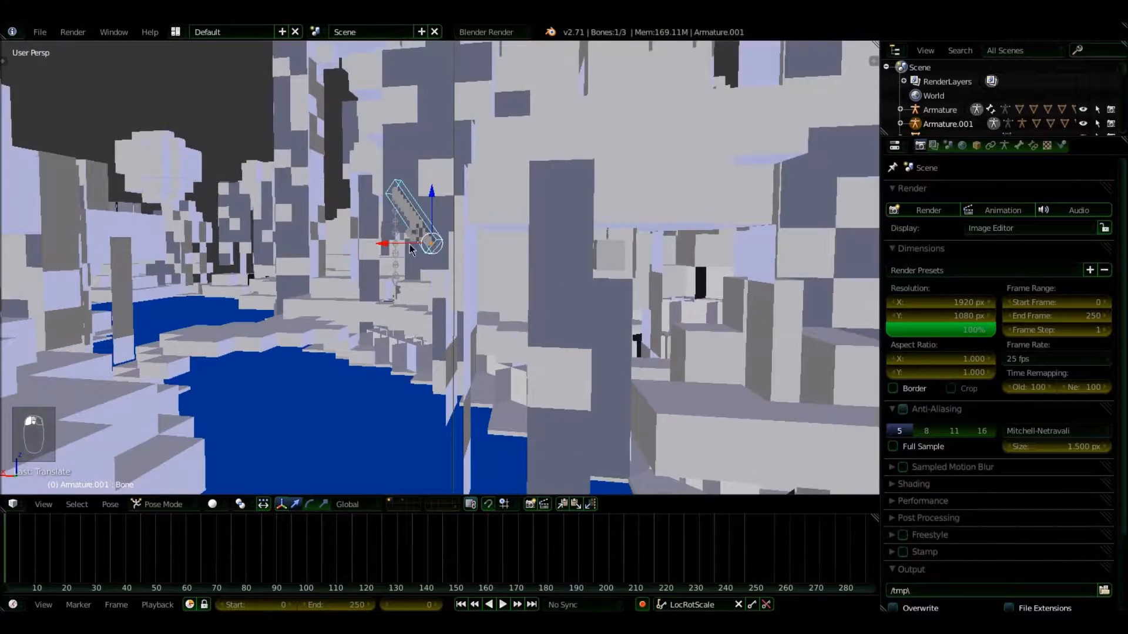
pyautogui.moveTo(409, 244); pyautogui.dragTo(343, 302, button='middle')
pyautogui.press('KP_Decimal')
pyautogui.moveTo(299, 182); pyautogui.dragTo(316, 280, button='middle')
pyautogui.press('g')
pyautogui.click(794, 266)
pyautogui.moveTo(795, 266); pyautogui.dragTo(809, 287, button='middle')
pyautogui.press('g')
pyautogui.click(813, 340)
# Step: Switch to wireframe shading and select all the bones of the character armature
pyautogui.moveTo(813, 340); pyautogui.dragTo(721, 124, button='middle')
pyautogui.press('z')
pyautogui.moveTo(699, 276); pyautogui.dragTo(475, 254, button='middle')
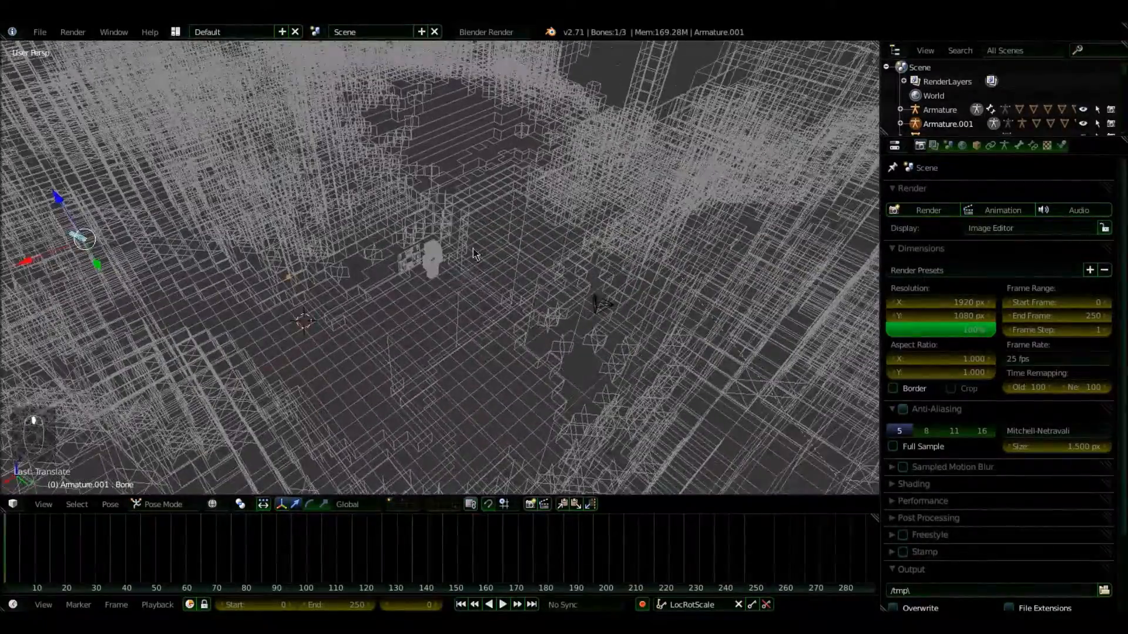
pyautogui.scroll(6, 434, 266)
pyautogui.press('a')
pyautogui.press('a')
pyautogui.press('a')
# Step: Move the character armature's bones across the terrain and adjust their height along Z
pyautogui.scroll(-4, 438, 281)
pyautogui.keyDown('shift'); pyautogui.moveTo(308, 287); pyautogui.dragTo(664, 328, button='middle'); pyautogui.keyUp('shift')
pyautogui.press('g')
pyautogui.click(310, 354)
pyautogui.scroll(1, 411, 431)
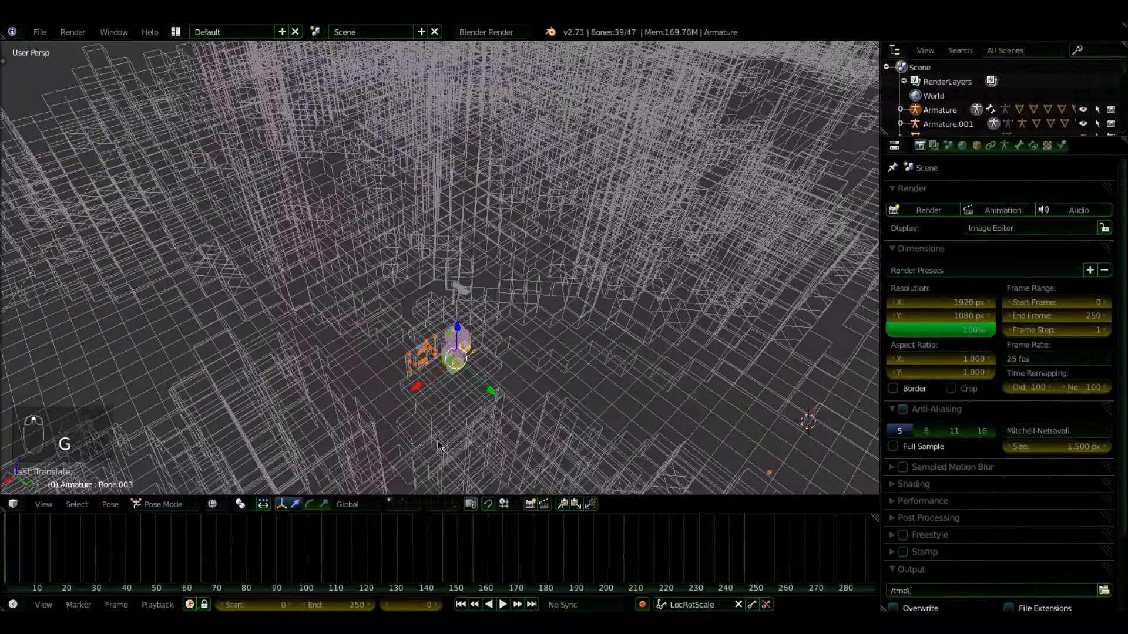
pyautogui.press('g')
pyautogui.press('z')
pyautogui.click(520, 333)
# Step: Move the character's bones over the river, close to the 3D cursor
pyautogui.moveTo(521, 332); pyautogui.dragTo(675, 277, button='middle')
pyautogui.scroll(2, 424, 313)
pyautogui.moveTo(424, 316); pyautogui.dragTo(481, 303, button='middle')
pyautogui.scroll(2, 481, 304)
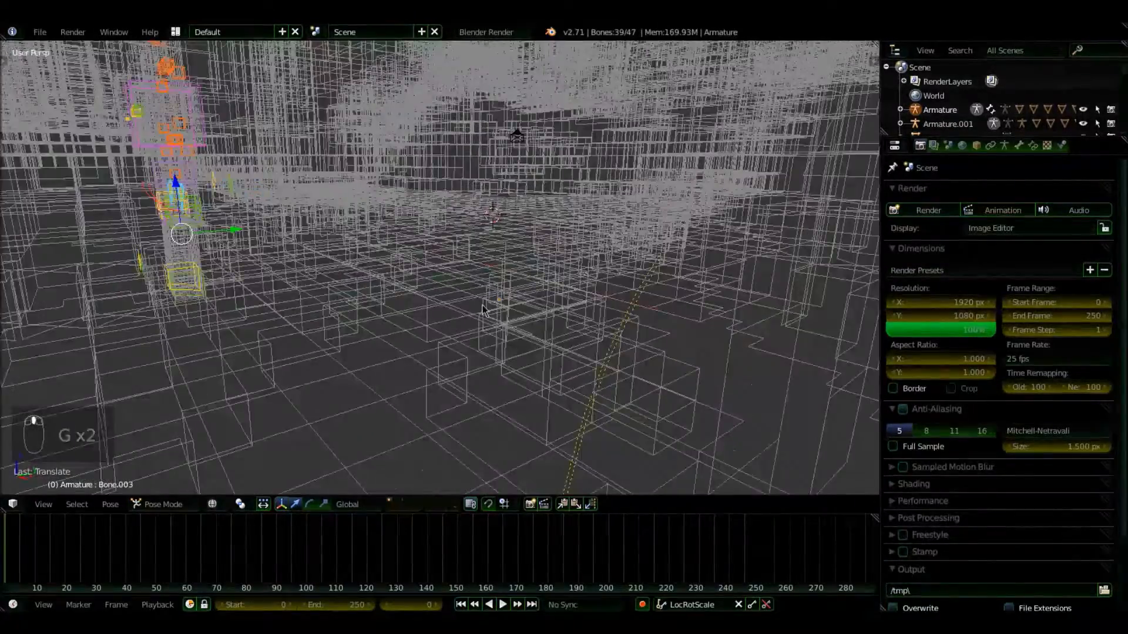
pyautogui.scroll(-2, 506, 301)
pyautogui.press('g')
pyautogui.middleClick(554, 248)
pyautogui.click(569, 227)
pyautogui.press('g')
pyautogui.click(633, 255)
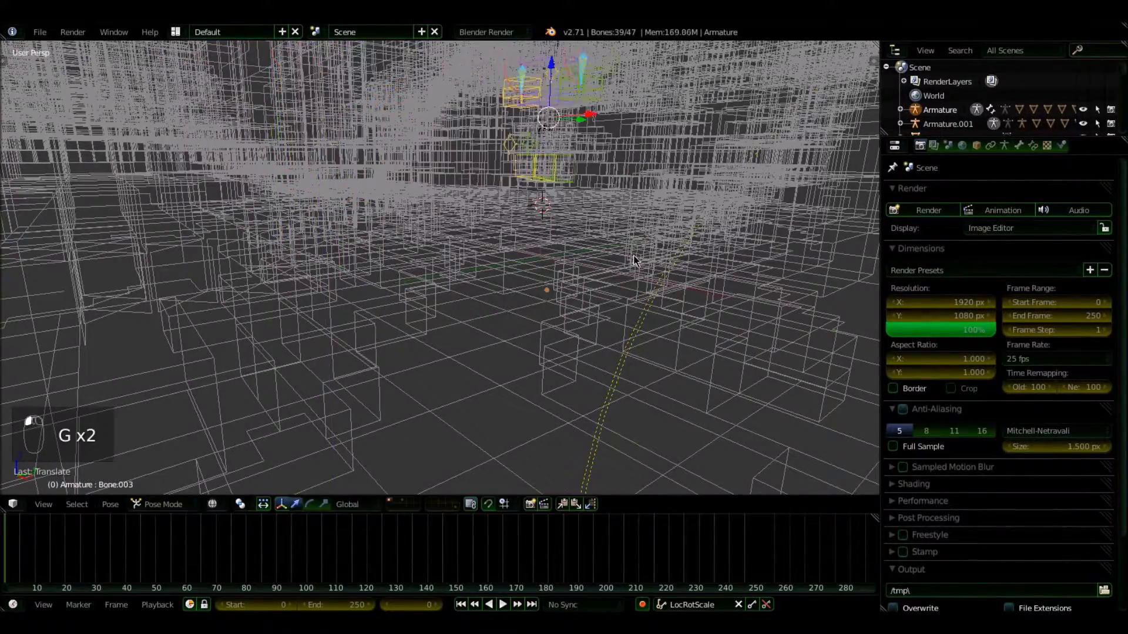
# Step: Return to solid shading and move the character's selected bones across the river to the blocky bank in three passes
pyautogui.press('z')
pyautogui.moveTo(633, 254); pyautogui.dragTo(421, 192, button='middle')
pyautogui.press('g')
pyautogui.click(593, 246)
pyautogui.press('g')
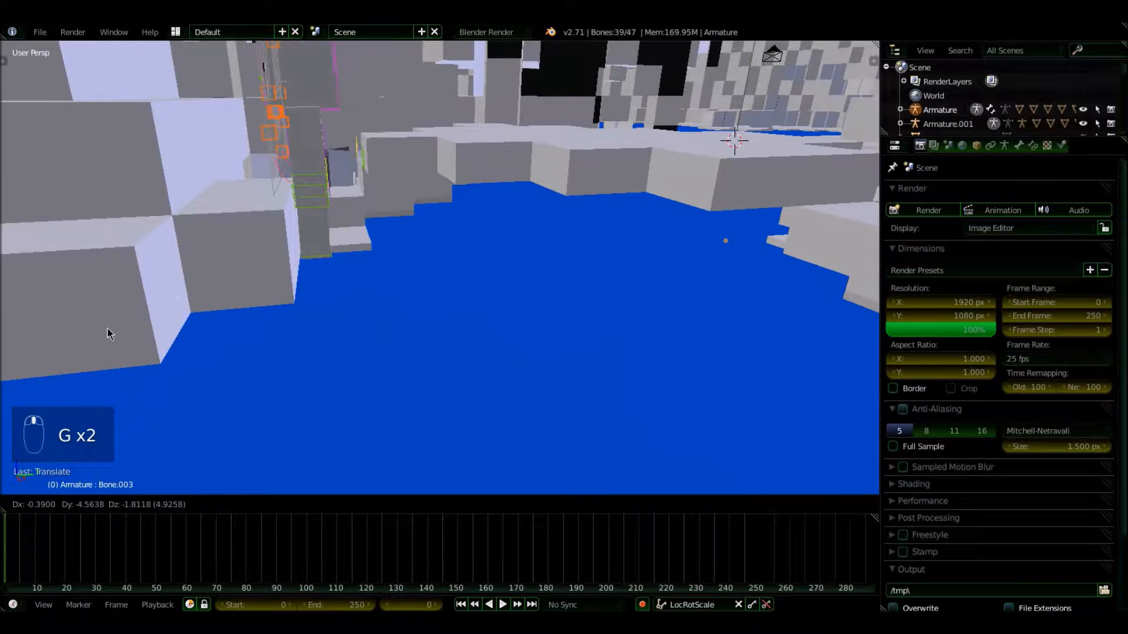
pyautogui.click(116, 343)
pyautogui.moveTo(115, 342); pyautogui.dragTo(341, 276, button='middle')
pyautogui.press('g')
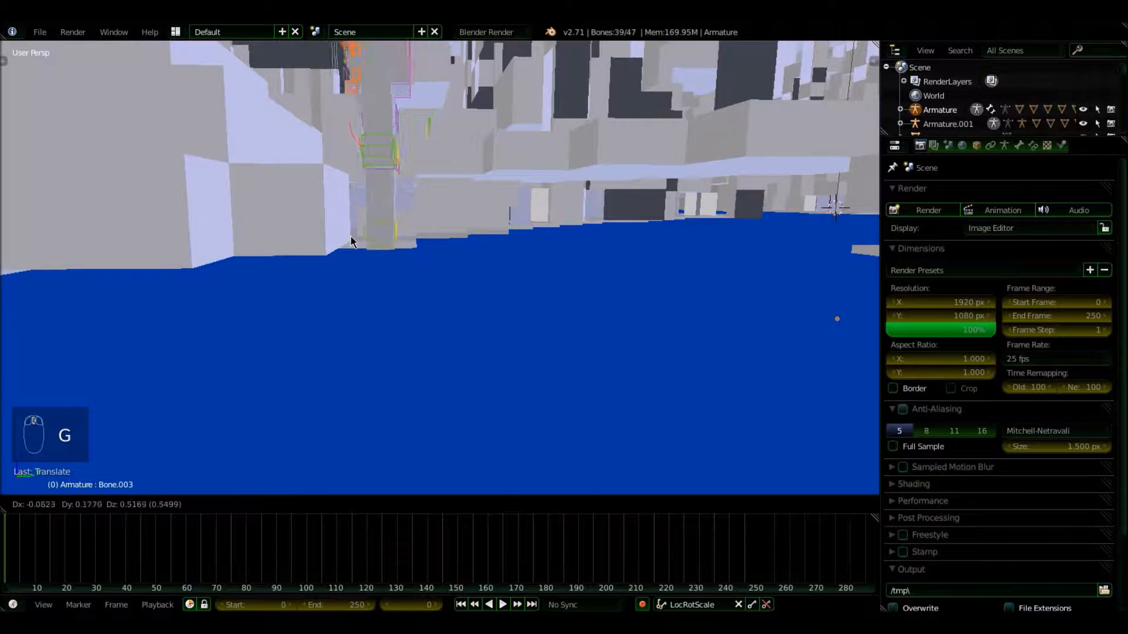
pyautogui.click(378, 232)
# Step: Scale the character's selected bones and shift the character slightly along the river bank
pyautogui.moveTo(378, 232); pyautogui.dragTo(499, 176, button='middle')
pyautogui.press('s')
pyautogui.click(497, 139)
pyautogui.press('g')
pyautogui.middleClick(504, 193)
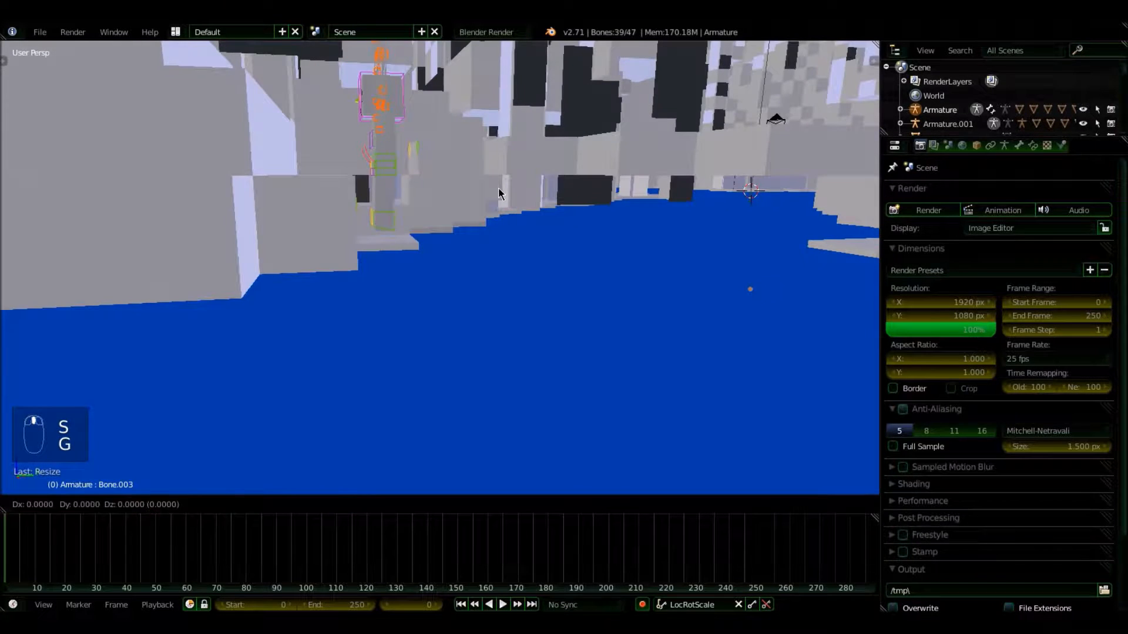
pyautogui.click(509, 199)
# Step: Move the character out of the river onto the flat strip of land between the waters
pyautogui.moveTo(486, 197); pyautogui.dragTo(430, 388, button='middle')
pyautogui.press('g')
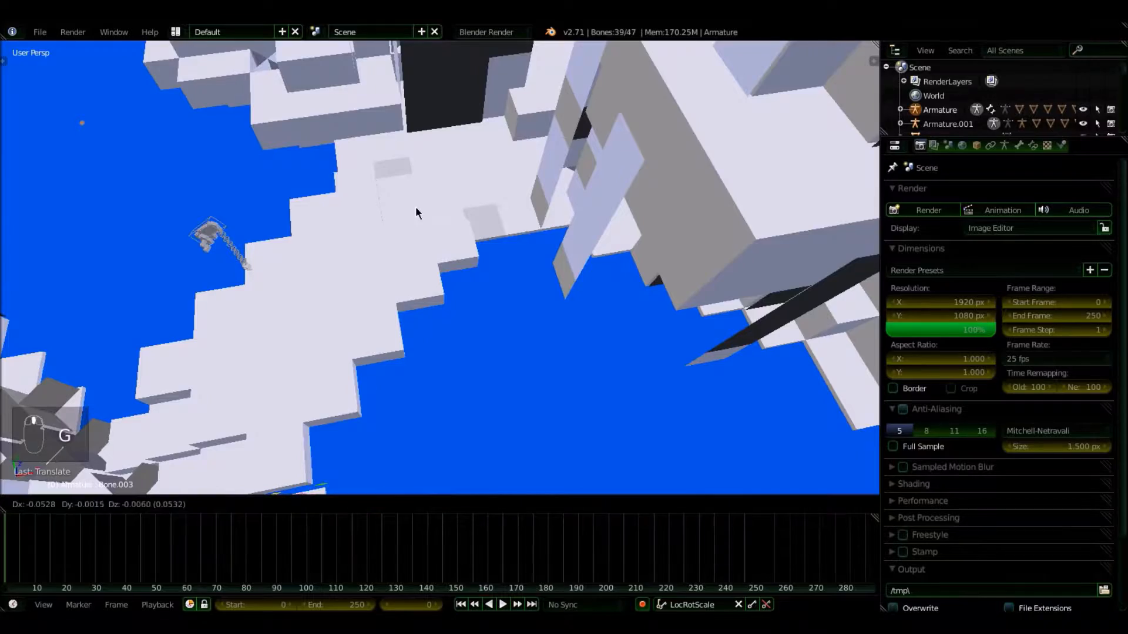
pyautogui.click(460, 132)
pyautogui.moveTo(491, 303); pyautogui.dragTo(650, 262, button='middle')
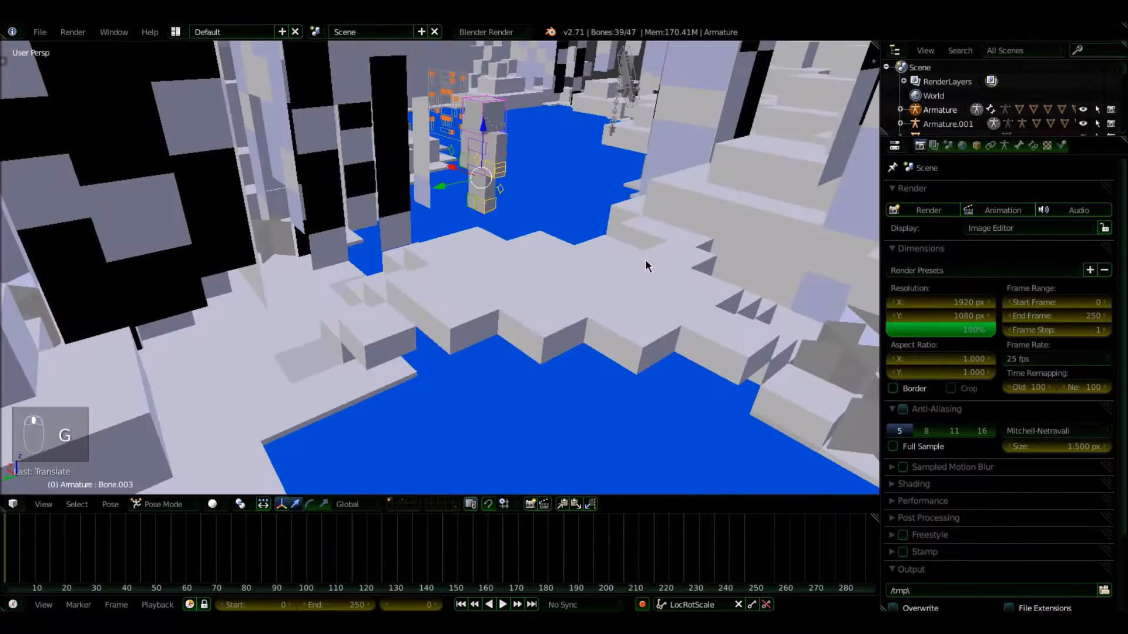
pyautogui.press('g')
pyautogui.click(472, 315)
# Step: Rotate the character's selected bones in two passes to turn the character on the land strip
pyautogui.moveTo(471, 315); pyautogui.dragTo(526, 258, button='middle')
pyautogui.press('r')
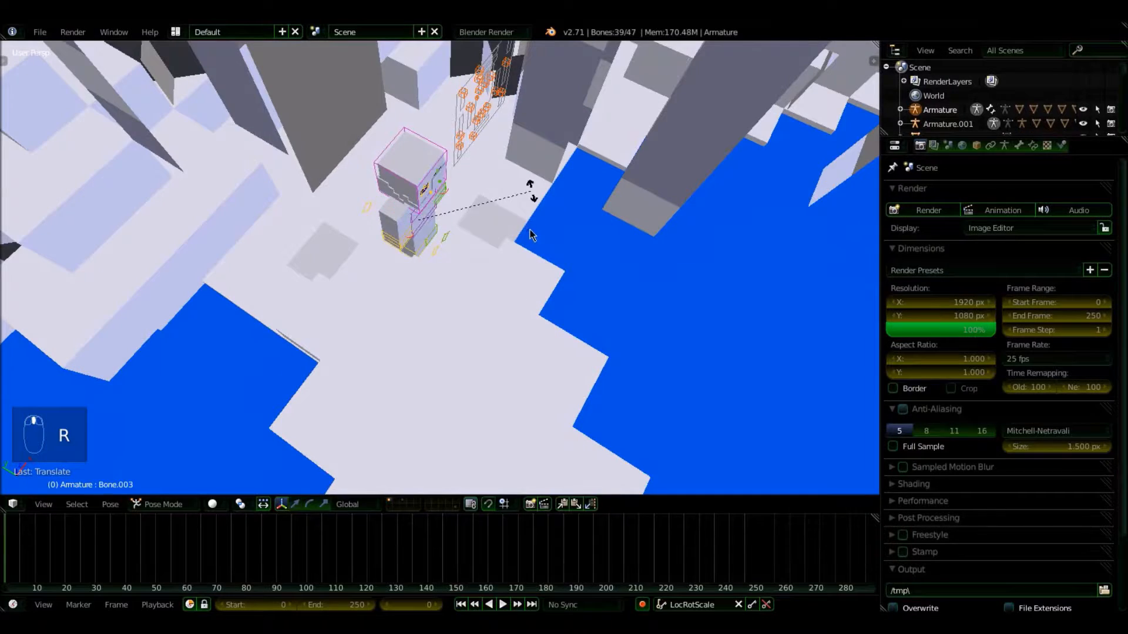
pyautogui.click(540, 236)
pyautogui.press('r')
pyautogui.click(531, 276)
# Step: Select the fishing rod's main bone, rotate the rod and move it from the river toward the character
pyautogui.moveTo(531, 276); pyautogui.dragTo(130, 130, button='middle')
pyautogui.moveTo(393, 191); pyautogui.dragTo(380, 170, button='middle')
pyautogui.rightClick(354, 150)
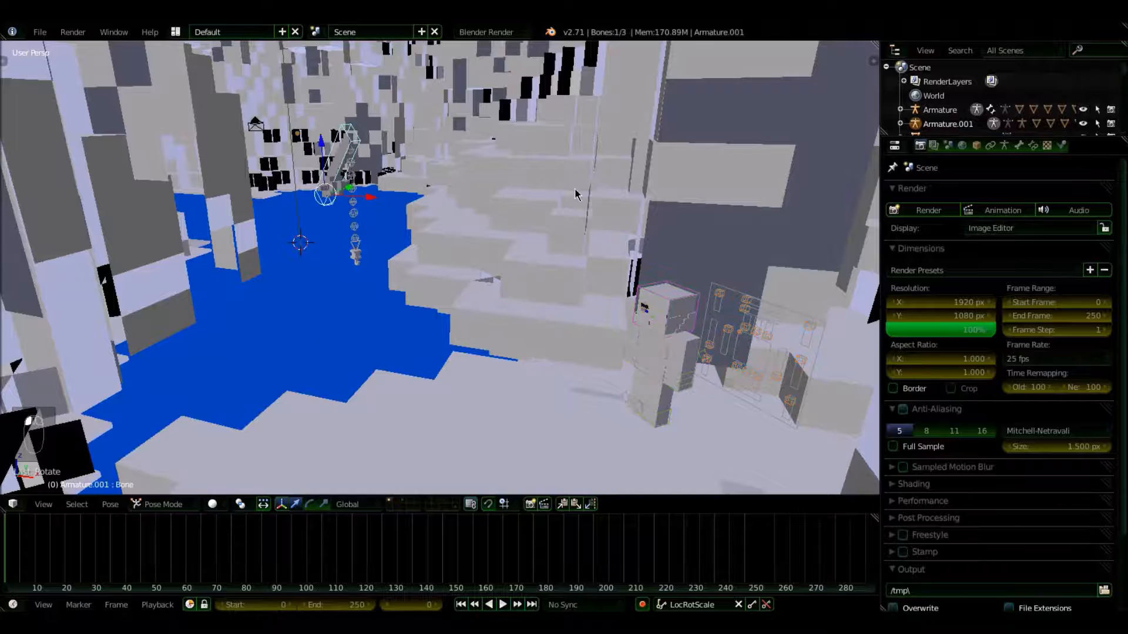
pyautogui.press('r')
pyautogui.click(302, 283)
pyautogui.press('g')
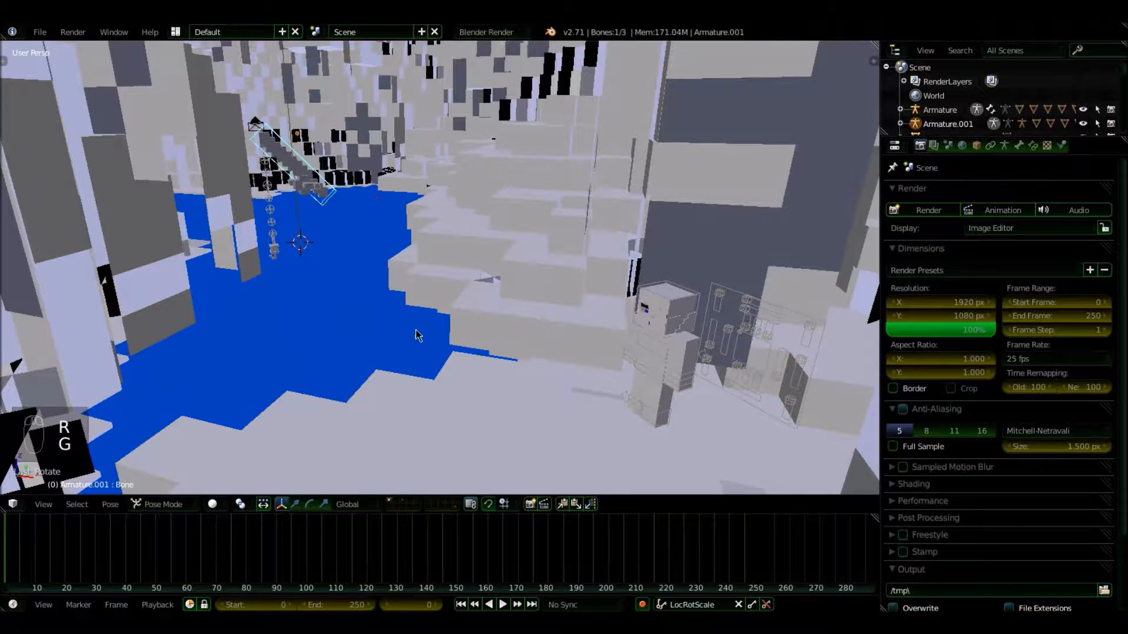
pyautogui.click(669, 416)
# Step: Move the fishing rod in several passes until it is beside the character's arm
pyautogui.moveTo(626, 416); pyautogui.dragTo(447, 337, button='middle')
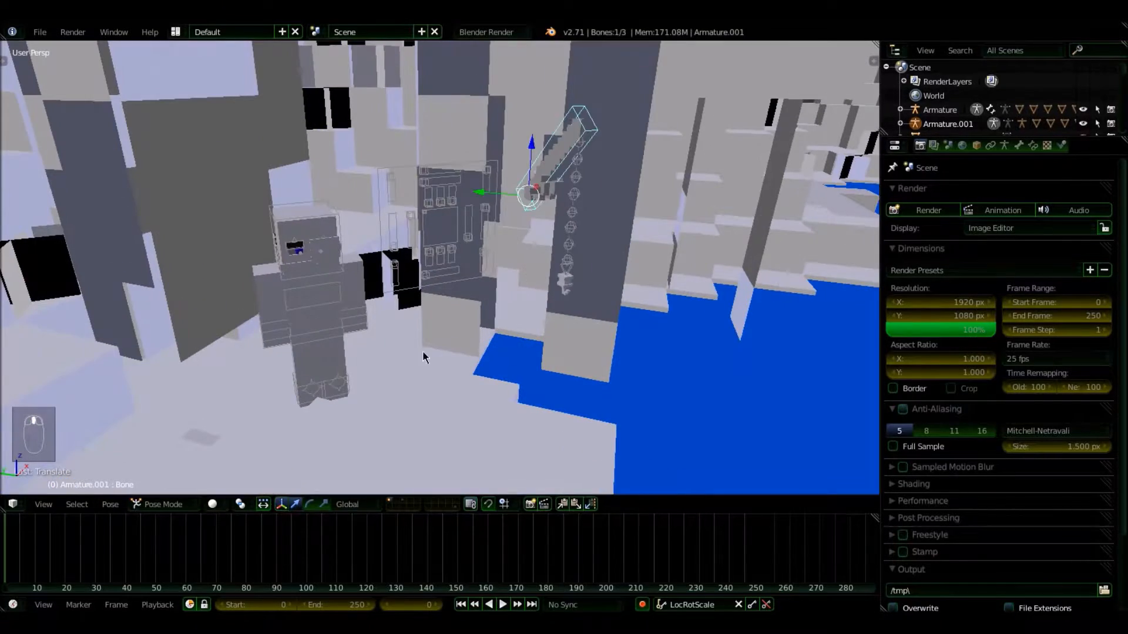
pyautogui.press('g')
pyautogui.click(318, 432)
pyautogui.moveTo(320, 430); pyautogui.dragTo(558, 352, button='middle')
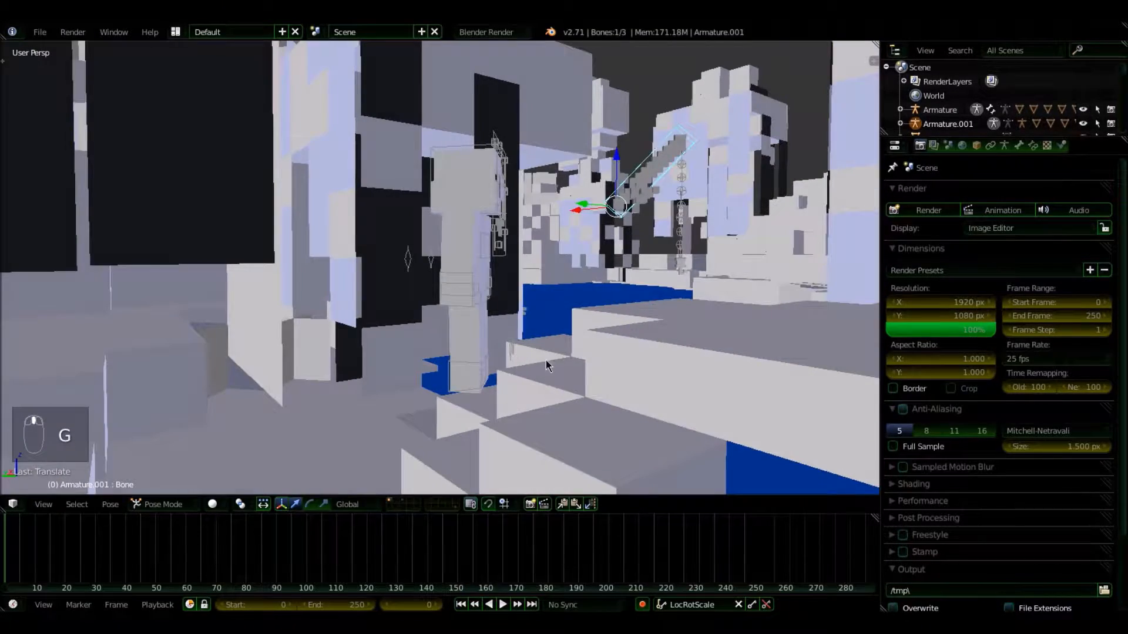
pyautogui.press('g')
pyautogui.click(470, 418)
pyautogui.moveTo(550, 403); pyautogui.dragTo(352, 353, button='middle')
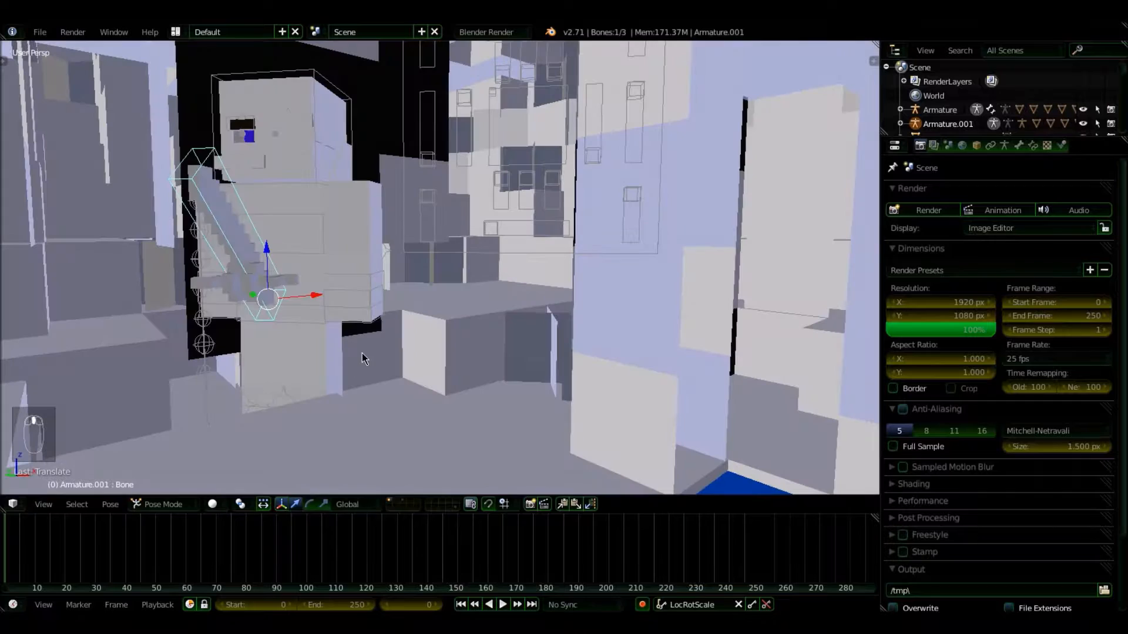
pyautogui.press('g')
pyautogui.click(440, 348)
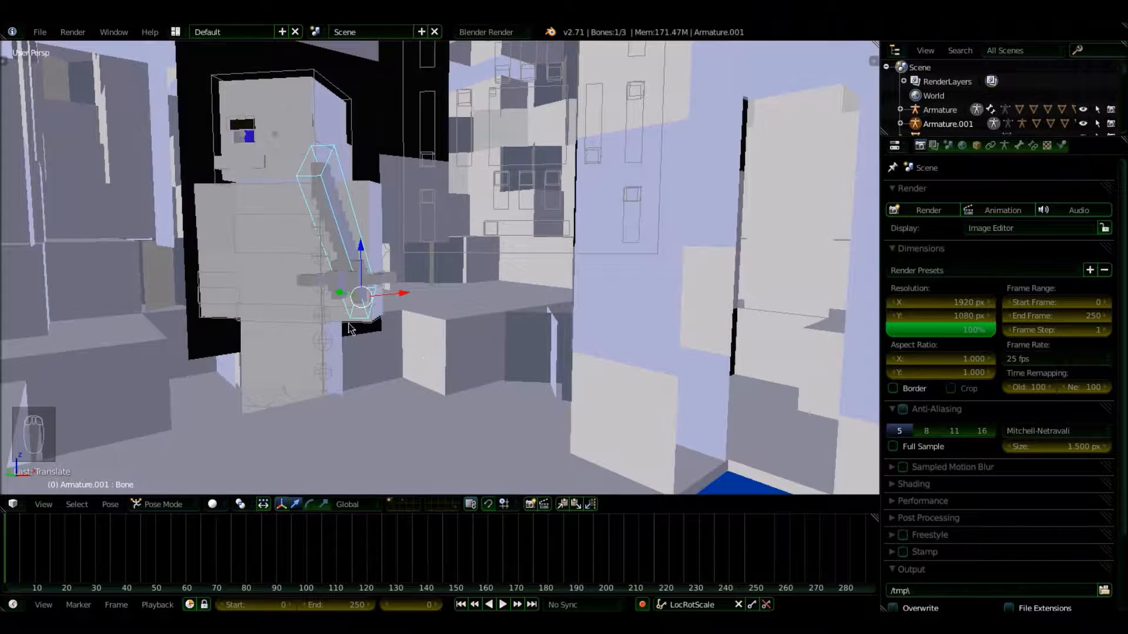
# Step: Rotate the fishing rod, trying the X axis first, until it points out horizontally from the character
pyautogui.moveTo(349, 207); pyautogui.dragTo(442, 246, button='middle')
pyautogui.moveTo(410, 349); pyautogui.dragTo(496, 330, button='middle')
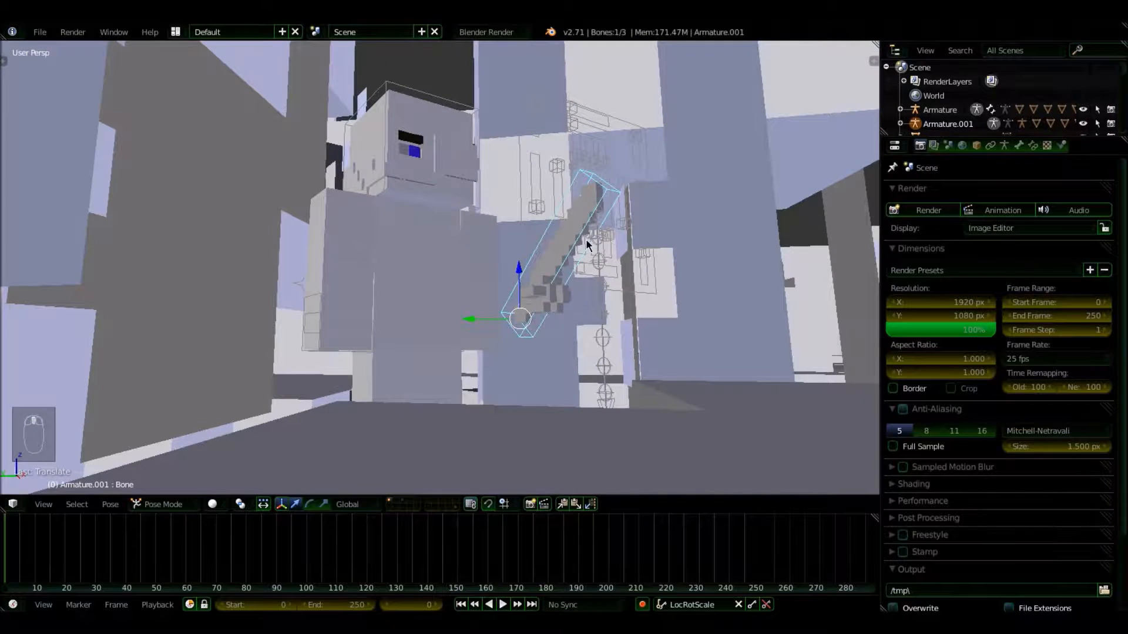
pyautogui.moveTo(600, 302); pyautogui.dragTo(411, 329, button='middle')
pyautogui.press('r')
pyautogui.press('x')
pyautogui.click(443, 334)
pyautogui.moveTo(442, 334); pyautogui.dragTo(487, 329, button='middle')
pyautogui.press('r')
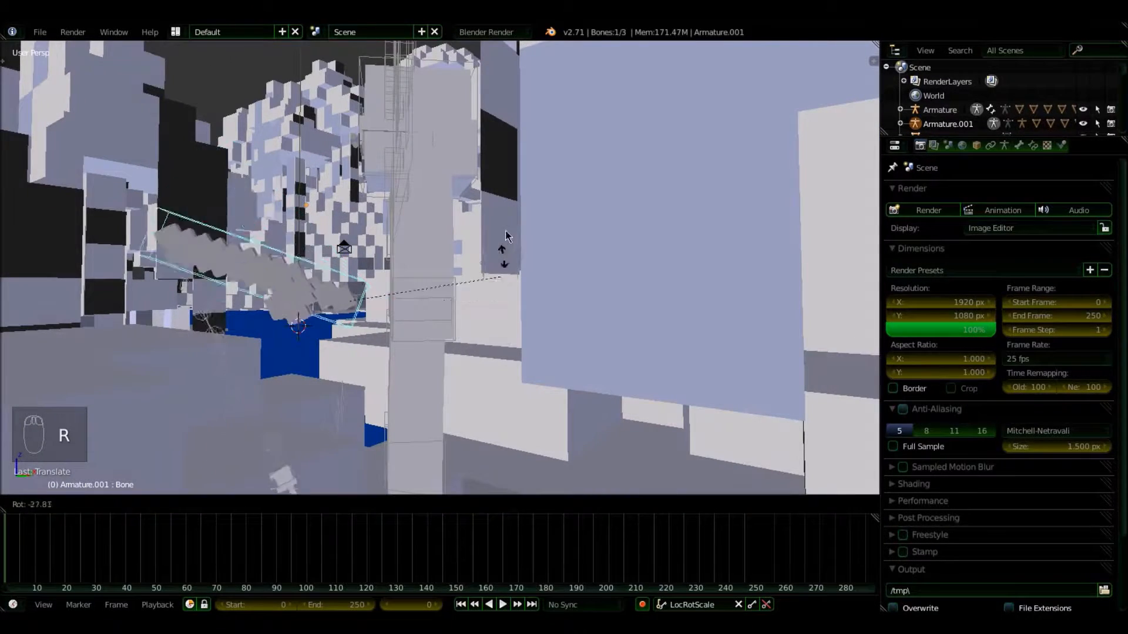
pyautogui.click(509, 223)
# Step: Select the fishing line's top bone and rotate it so the line hangs straight down from the rod
pyautogui.moveTo(482, 333); pyautogui.dragTo(375, 289, button='middle')
pyautogui.click(334, 273)
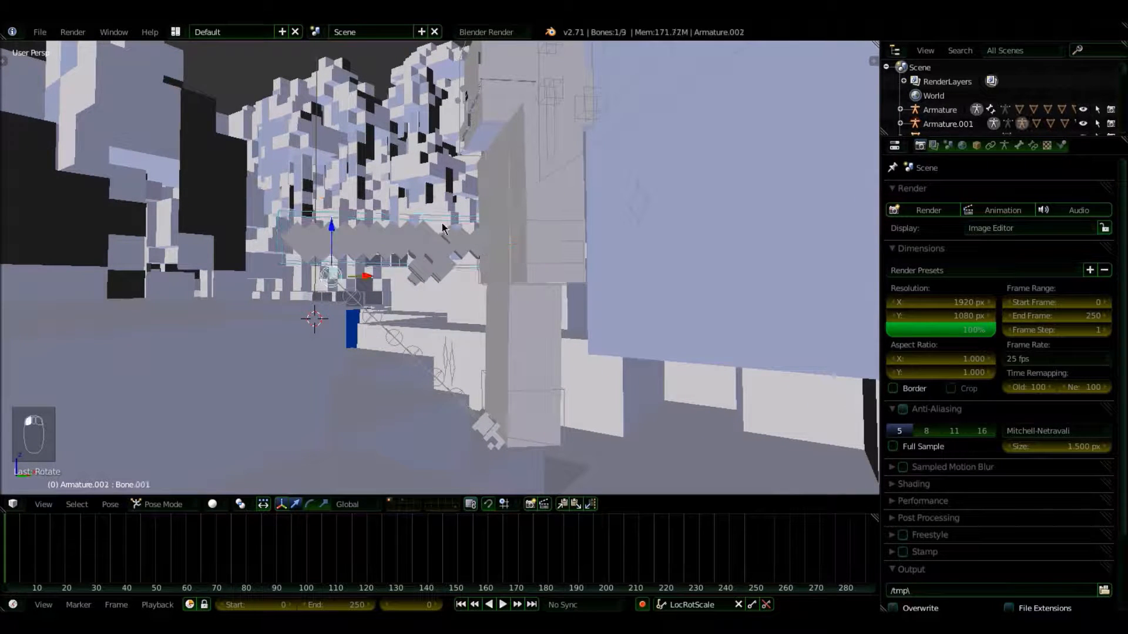
pyautogui.press('z')
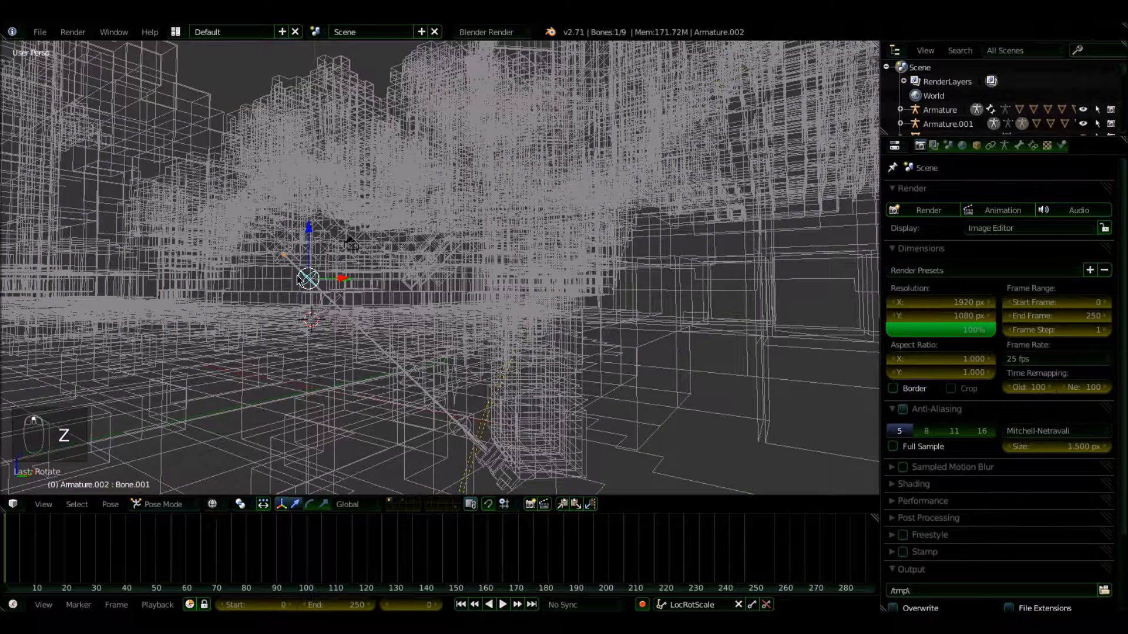
pyautogui.press('z')
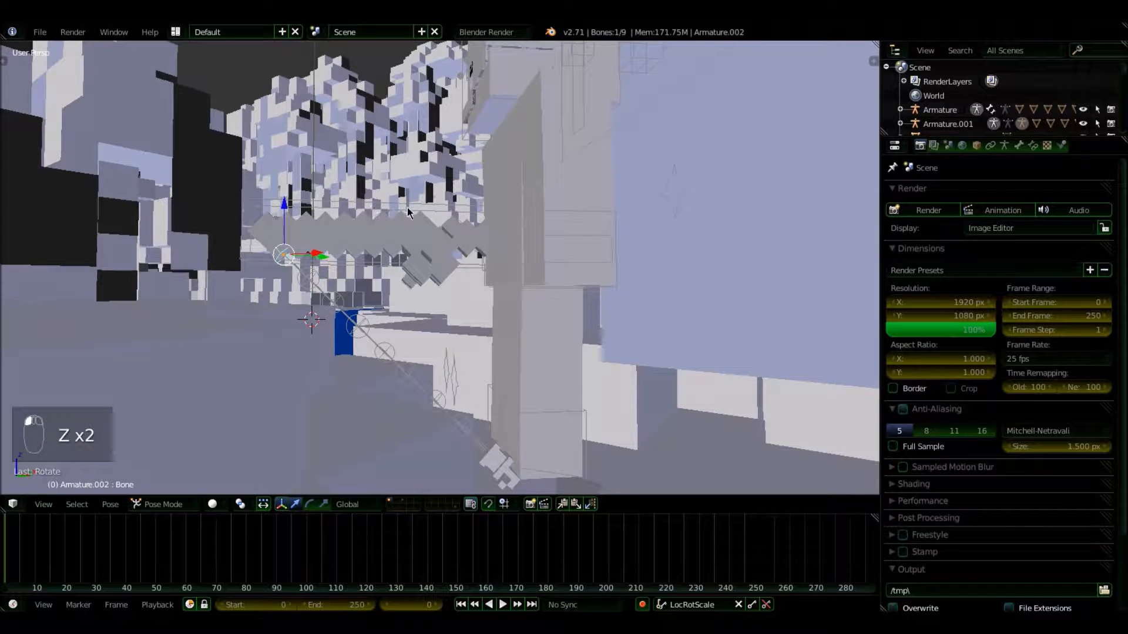
pyautogui.press('r')
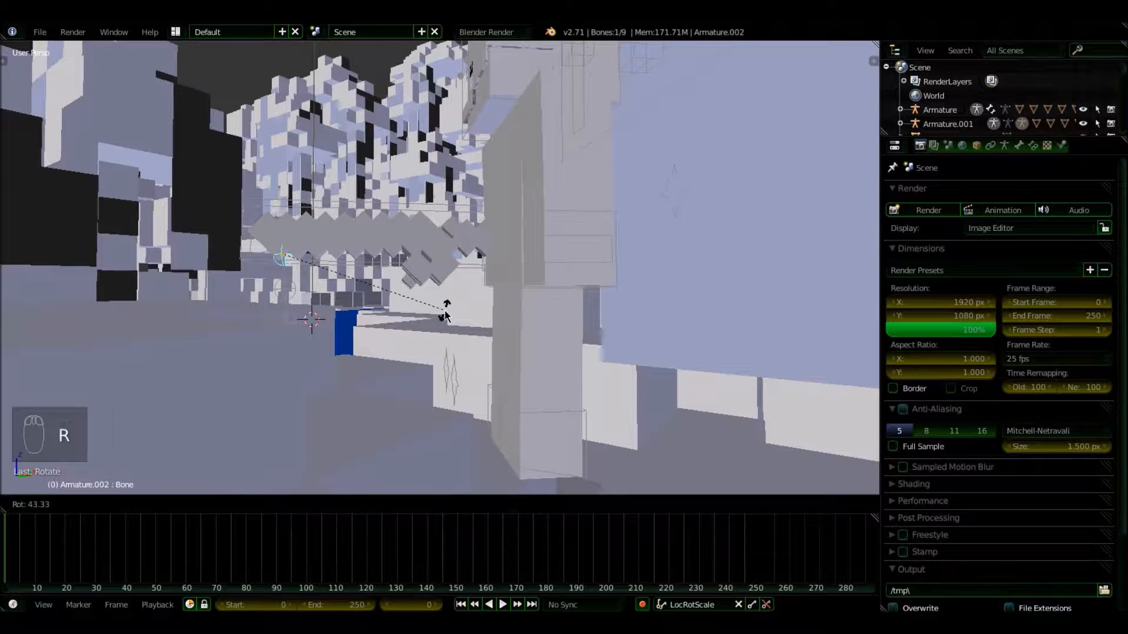
pyautogui.click(445, 316)
# Step: Reselect the fishing rod's main bone and move the rod in three passes toward the front of the character's hand
pyautogui.moveTo(447, 320); pyautogui.dragTo(628, 216, button='middle')
pyautogui.rightClick(629, 239)
pyautogui.moveTo(617, 331); pyautogui.dragTo(425, 292, button='middle')
pyautogui.rightClick(545, 230)
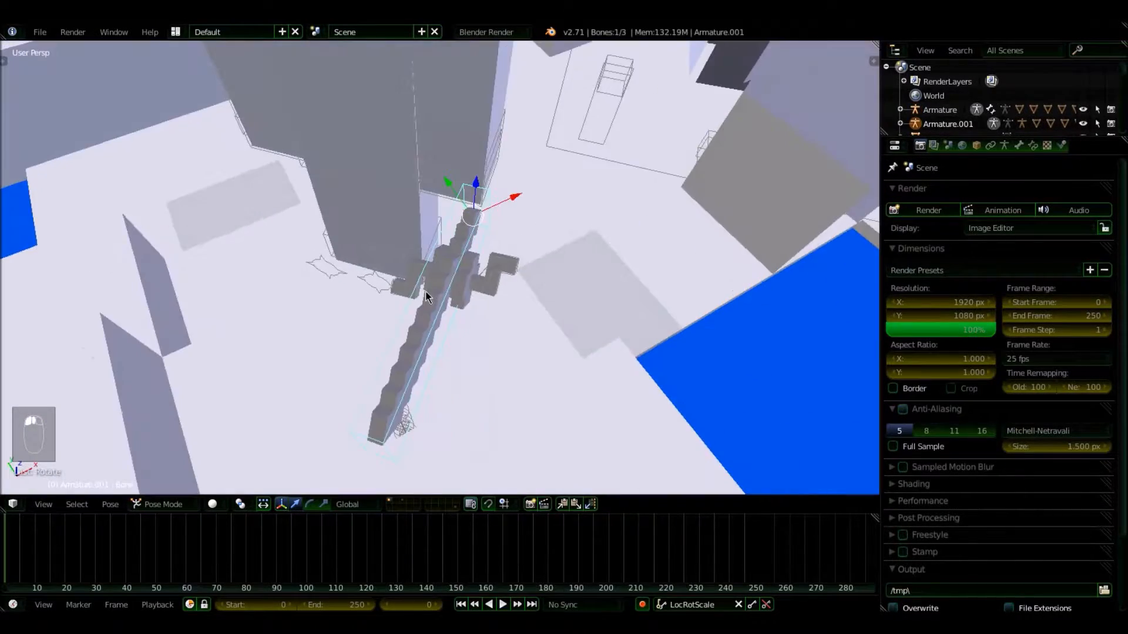
pyautogui.press('g')
pyautogui.click(179, 213)
pyautogui.moveTo(309, 210); pyautogui.dragTo(438, 135, button='middle')
pyautogui.press('g')
pyautogui.click(353, 209)
pyautogui.moveTo(348, 214); pyautogui.dragTo(277, 225, button='middle')
pyautogui.press('g')
pyautogui.click(207, 243)
pyautogui.moveTo(202, 245); pyautogui.dragTo(347, 206, button='middle')
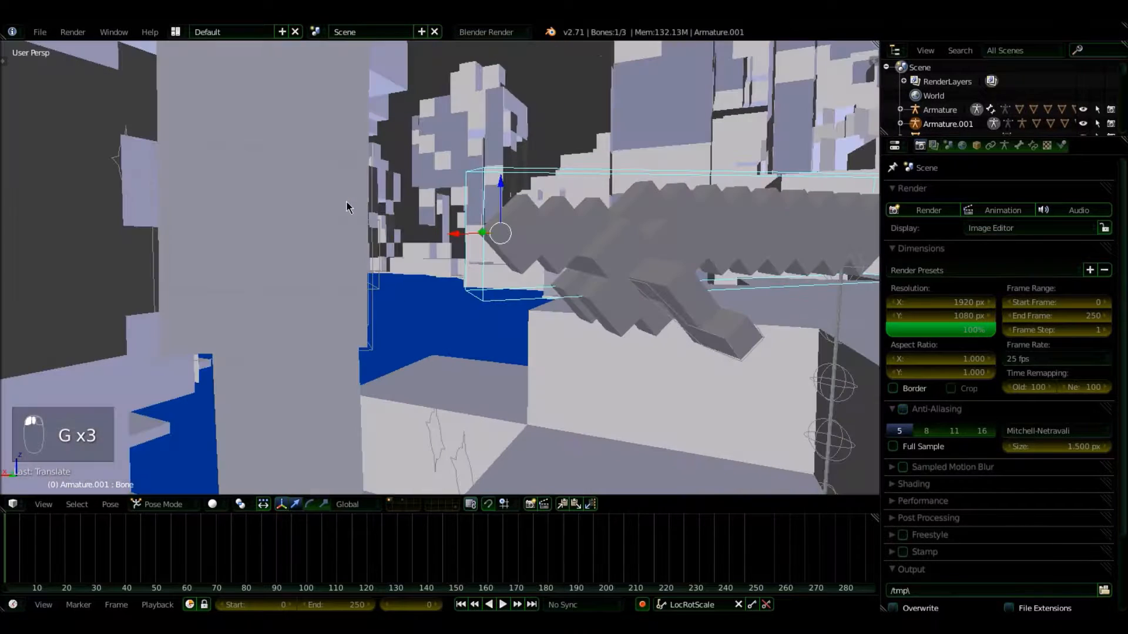
pyautogui.click(369, 179)
pyautogui.press('g')
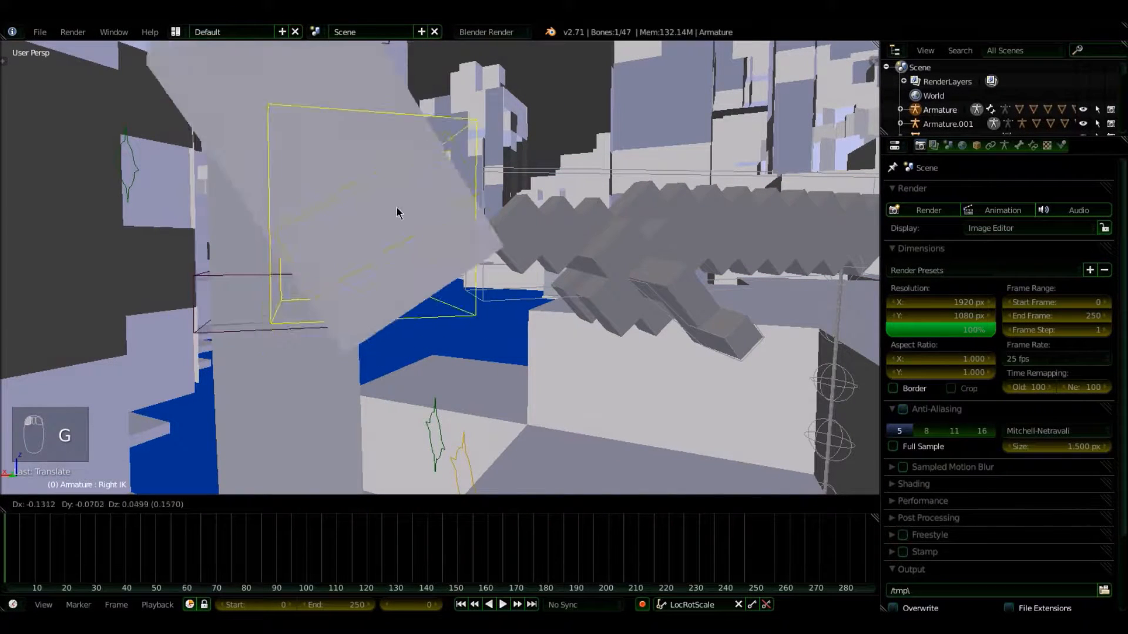
pyautogui.rightClick(502, 191)
# Step: Select the fishing rod's main bone and move the rod so its handle end sits in the character's hand
pyautogui.click(522, 171)
pyautogui.press('g')
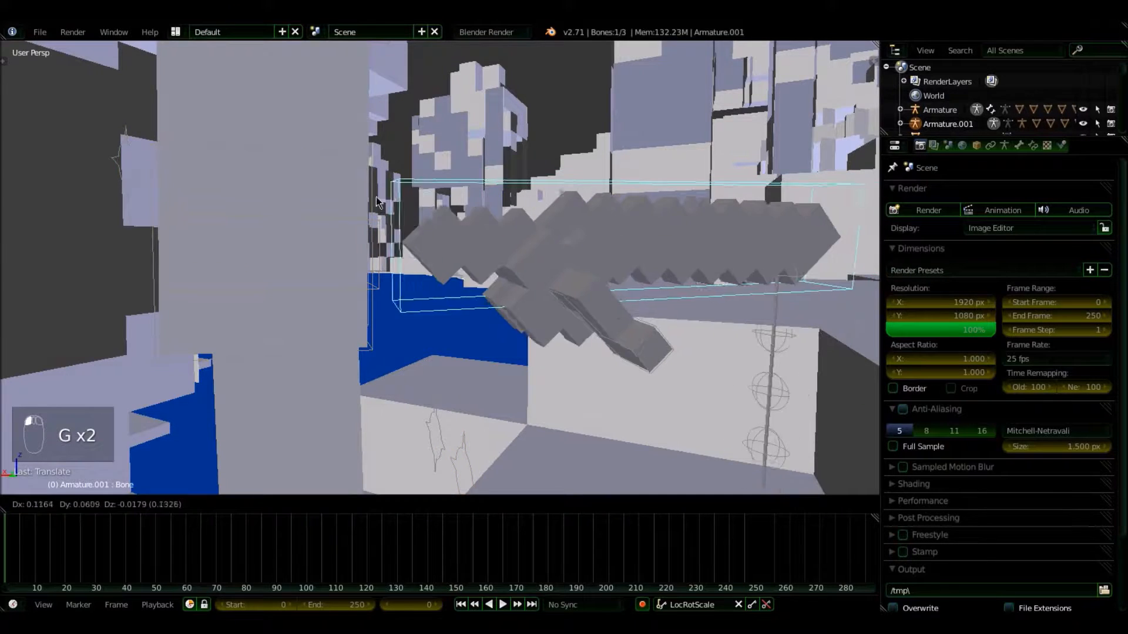
pyautogui.click(299, 184)
pyautogui.moveTo(419, 242); pyautogui.dragTo(442, 261, button='middle')
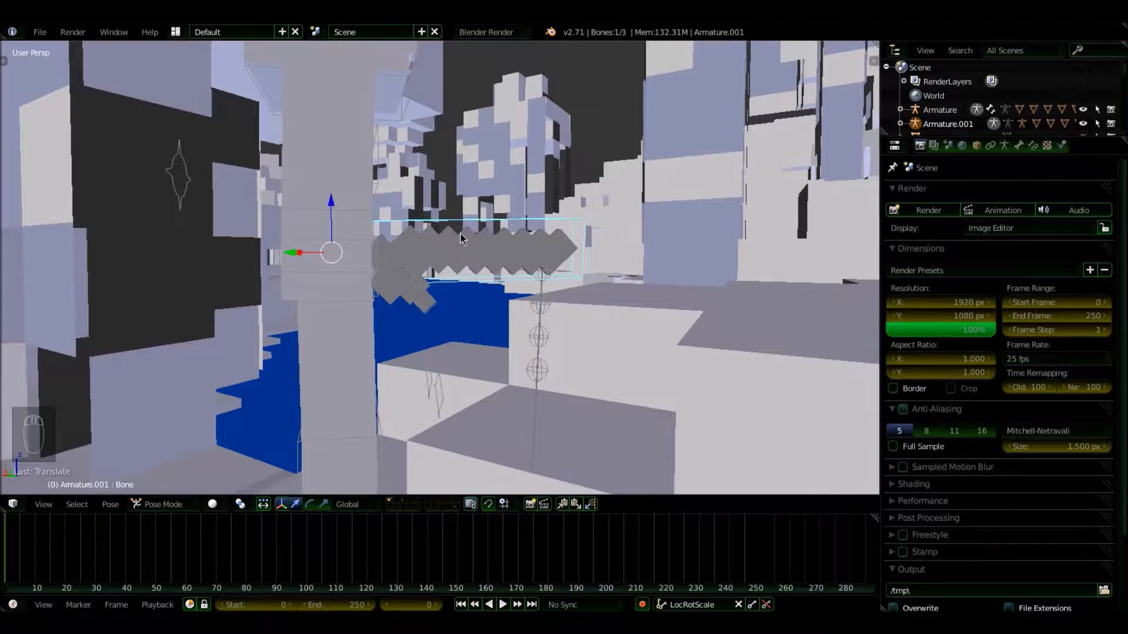
# Step: Add a Child Of bone constraint to the fishing rod's main bone
pyautogui.click(1034, 146)
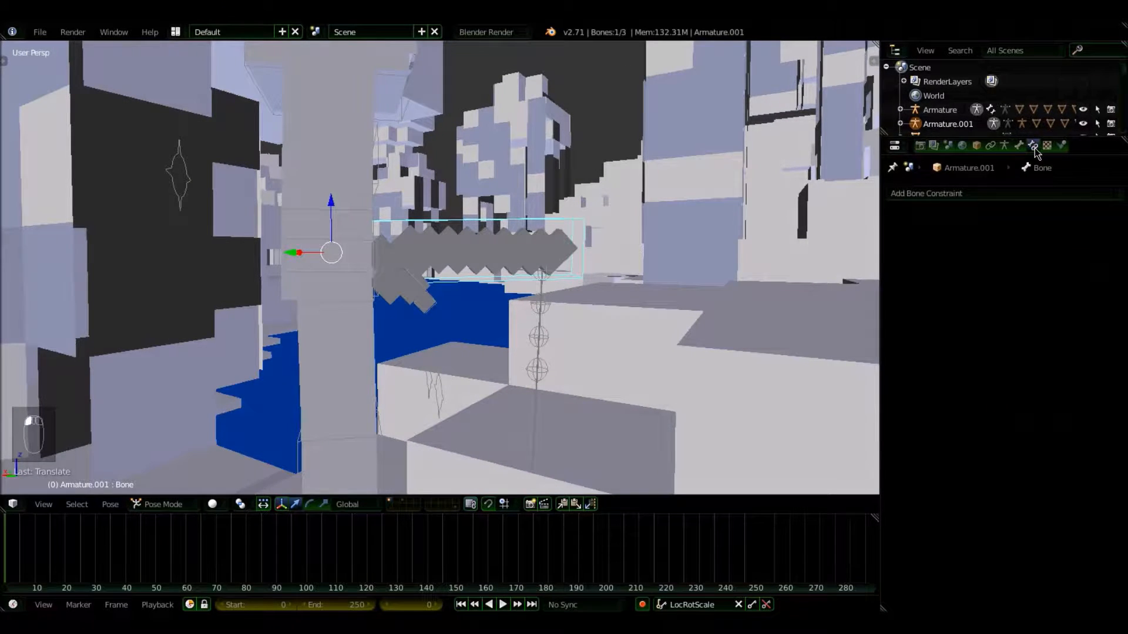
pyautogui.click(1021, 195)
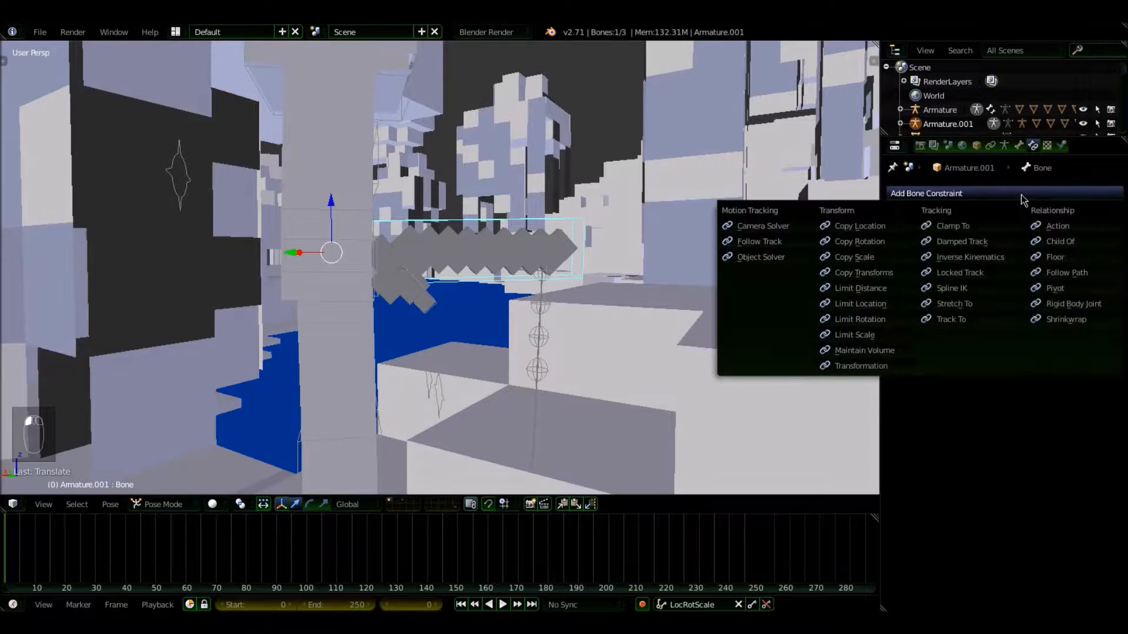
pyautogui.click(1059, 241)
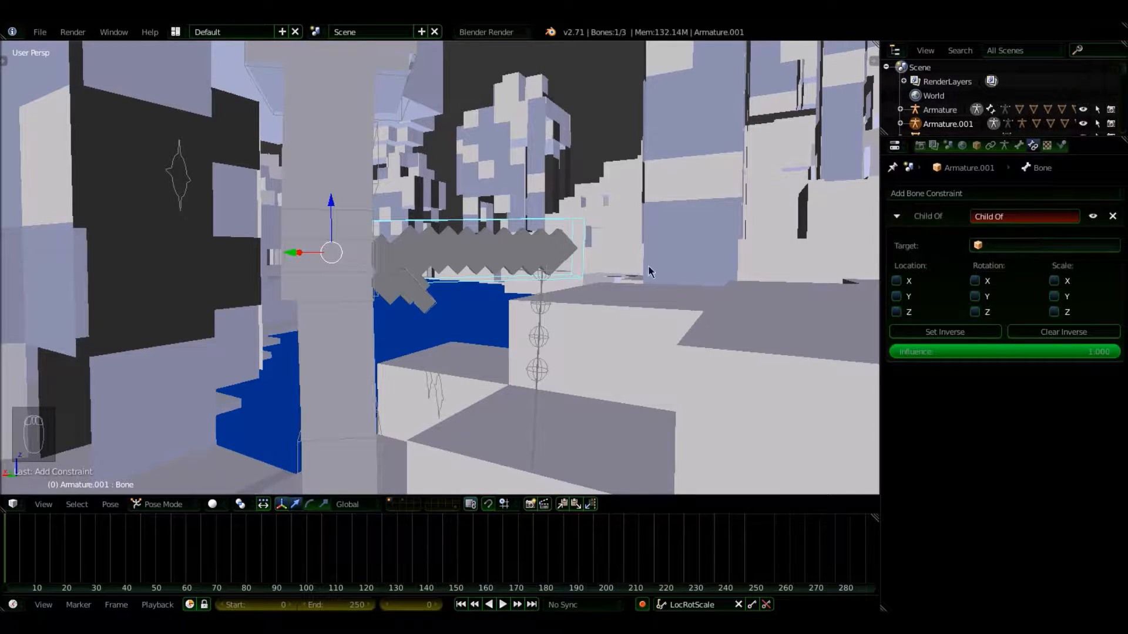
# Step: Select the character's bone at the hand holding the rod and display its name in the item properties
pyautogui.moveTo(370, 249); pyautogui.dragTo(511, 213, button='middle')
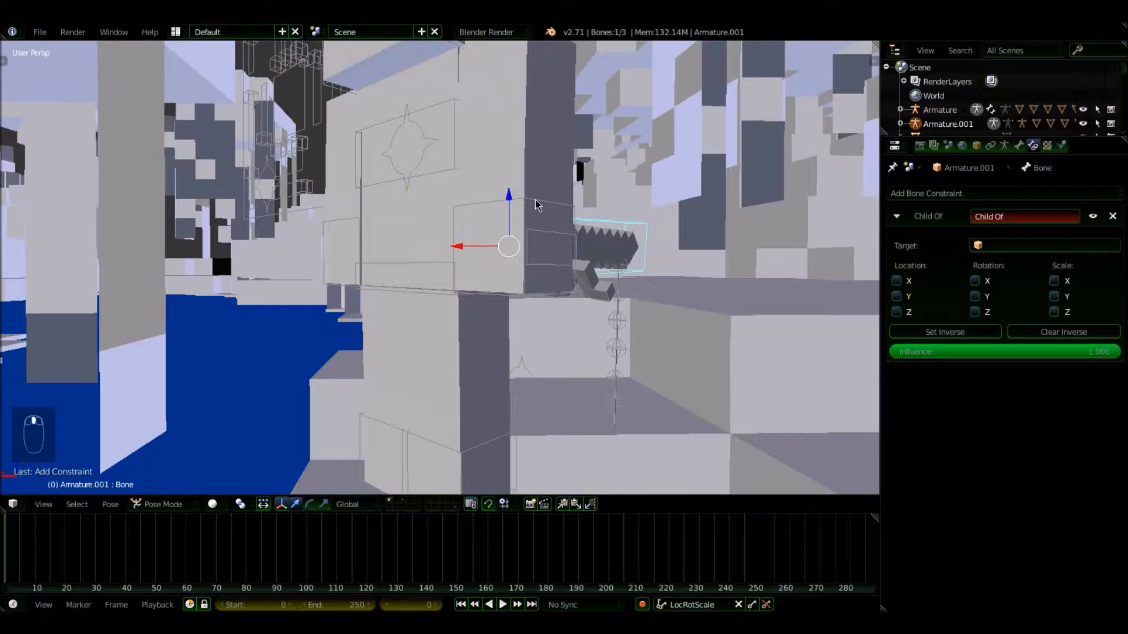
pyautogui.click(535, 205)
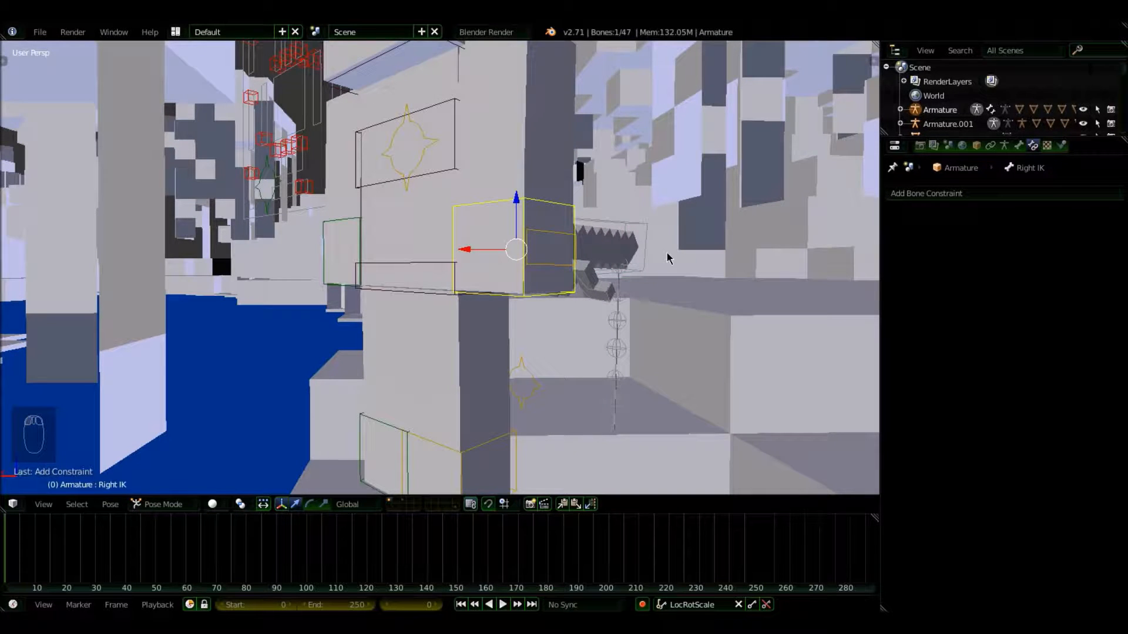
pyautogui.press('n')
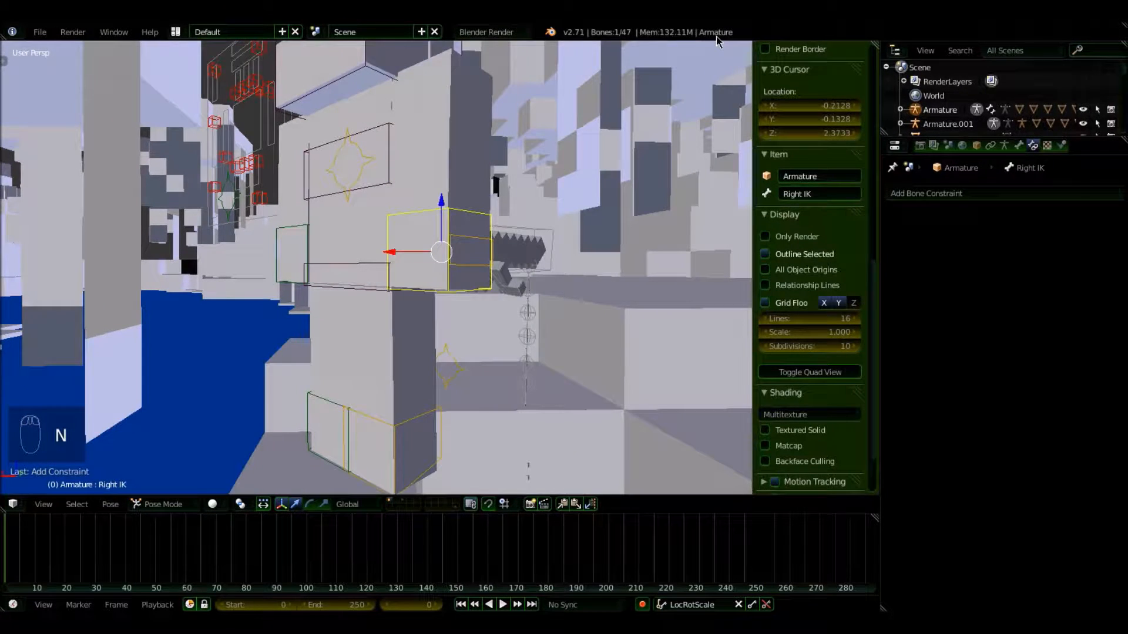
# Step: Reselect the rod's main bone, set the Child Of constraint's target to Armature and set the inverse
pyautogui.click(529, 236)
pyautogui.moveTo(503, 237); pyautogui.dragTo(488, 239, button='middle')
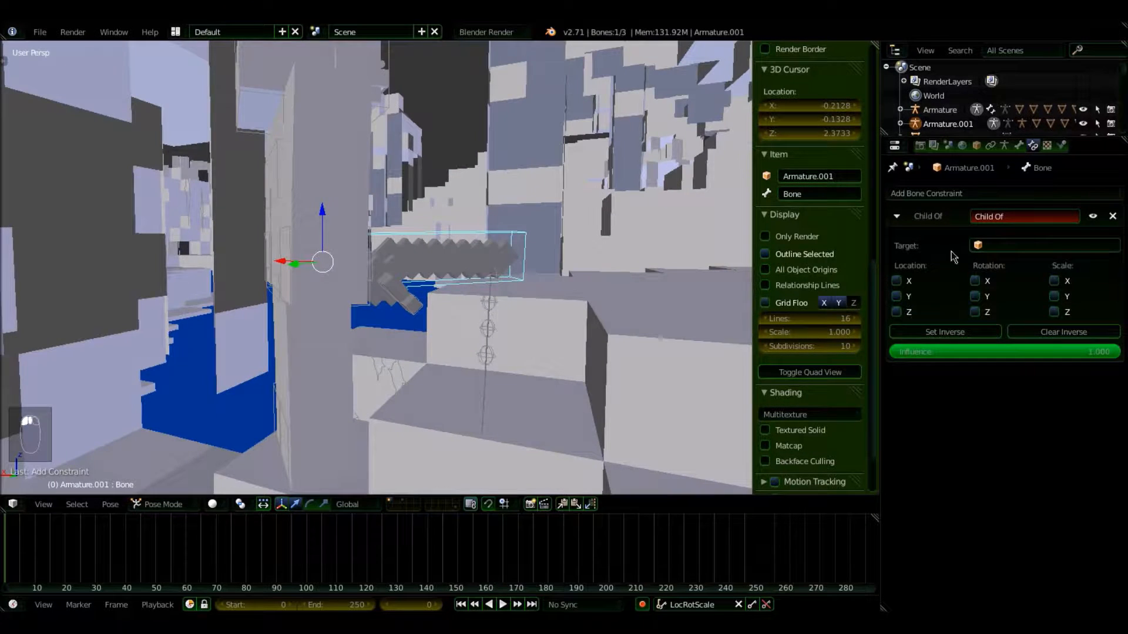
pyautogui.click(999, 247)
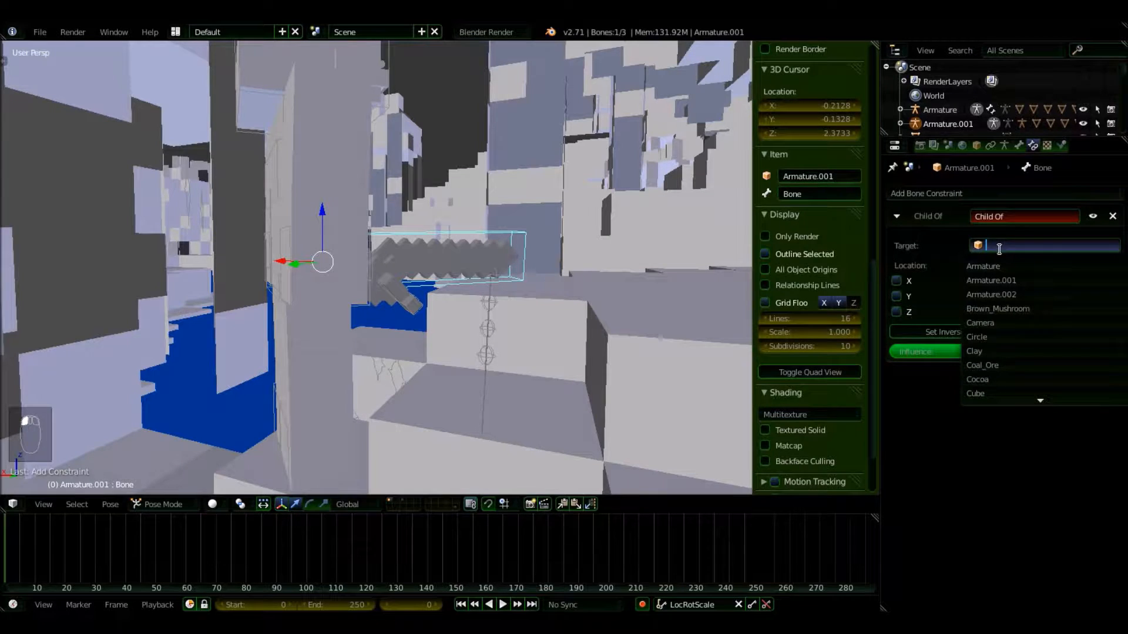
pyautogui.click(1002, 266)
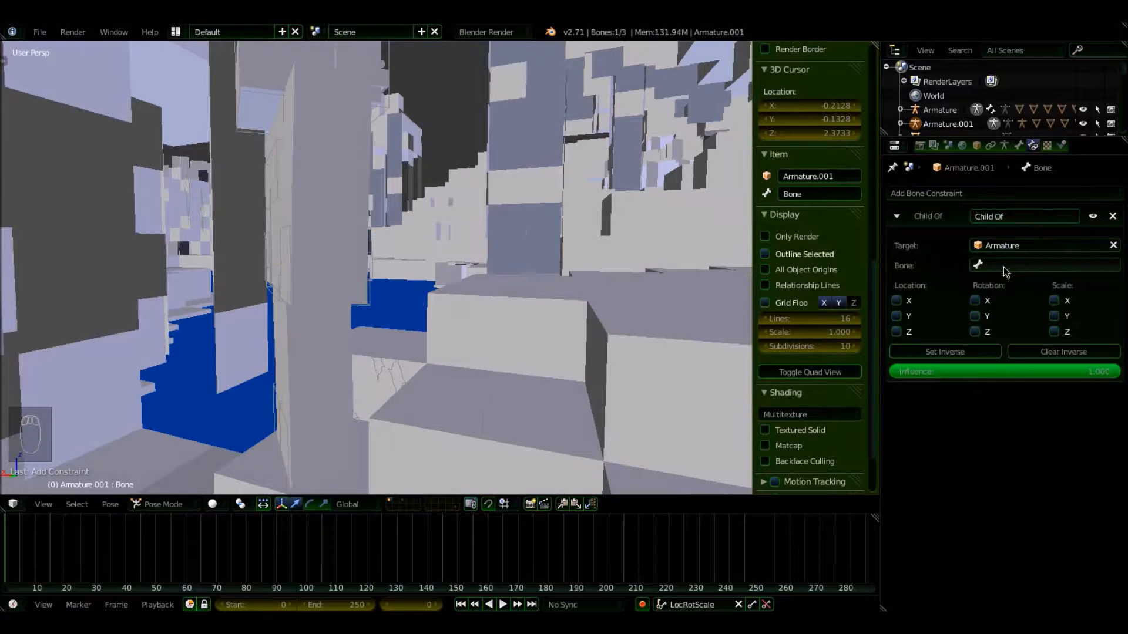
pyautogui.click(967, 352)
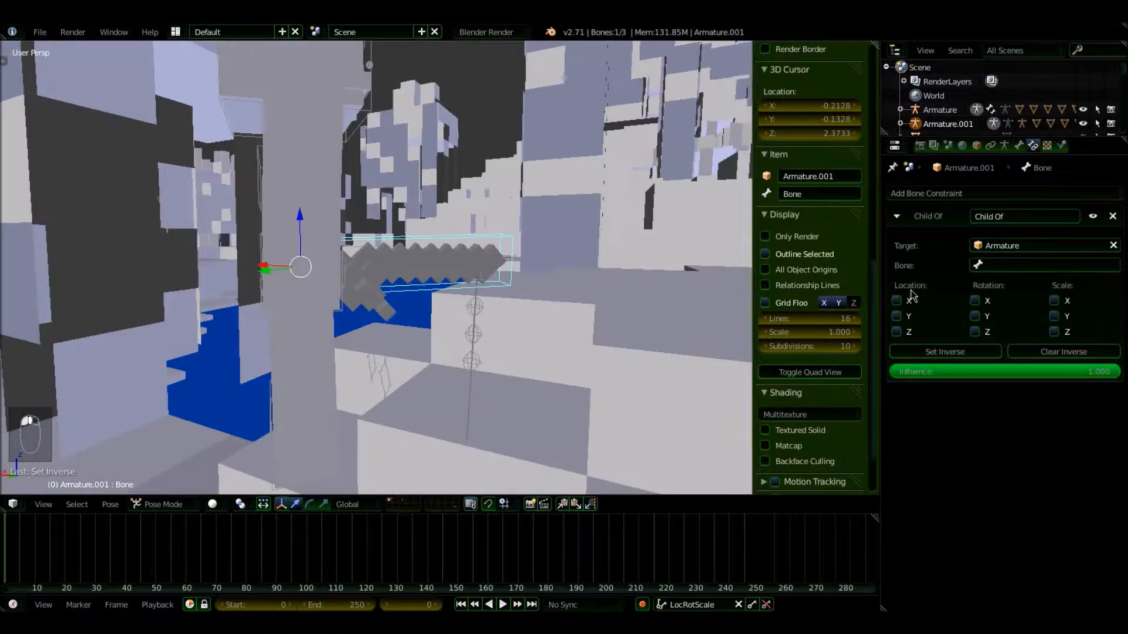
# Step: Set the Child Of constraint's target bone to Right IK and set the inverse again
pyautogui.click(991, 268)
pyautogui.write('right ik')
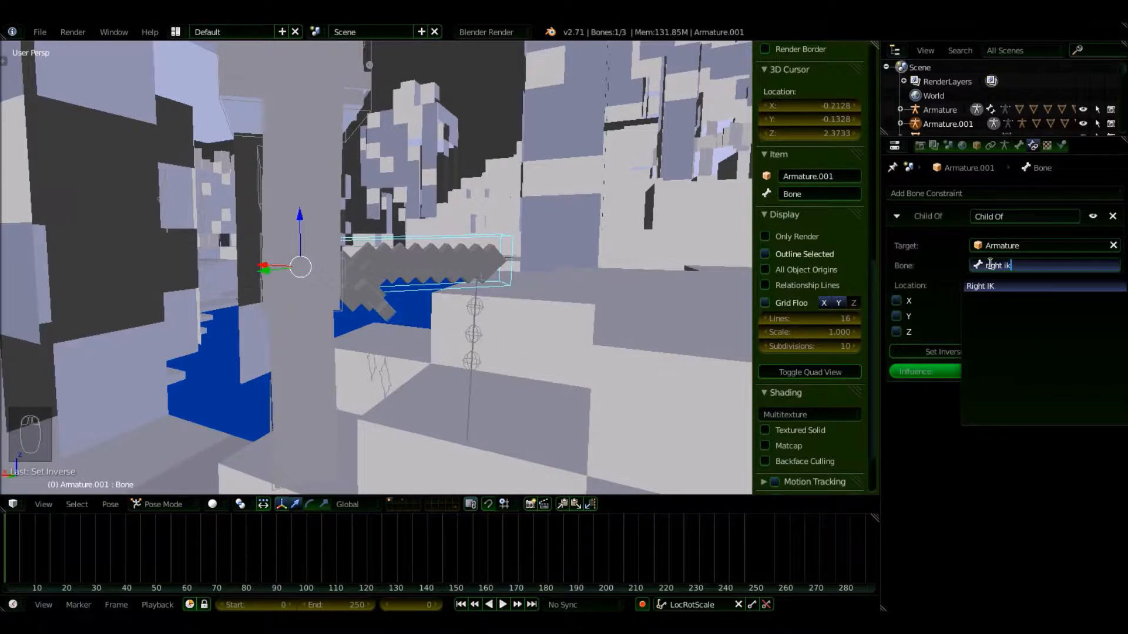
pyautogui.press('Return')
pyautogui.click(943, 352)
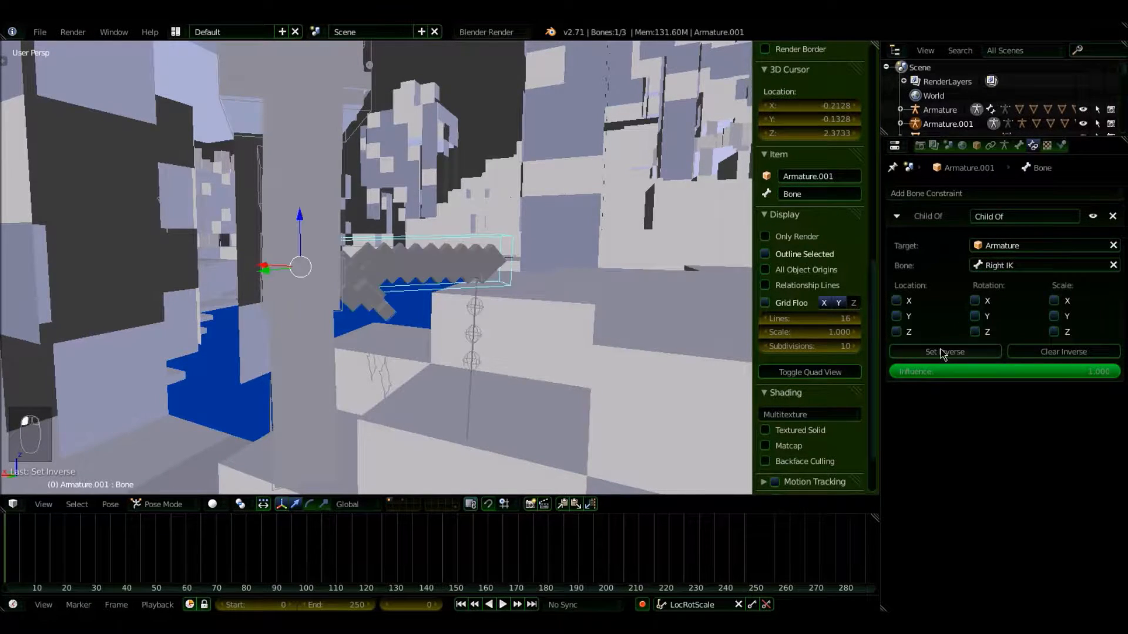
# Step: Set the rod's Child Of influence to 0 and try moving the character's Right IK bone
pyautogui.moveTo(480, 309); pyautogui.dragTo(402, 310, button='middle')
pyautogui.moveTo(931, 373); pyautogui.dragTo(933, 374)
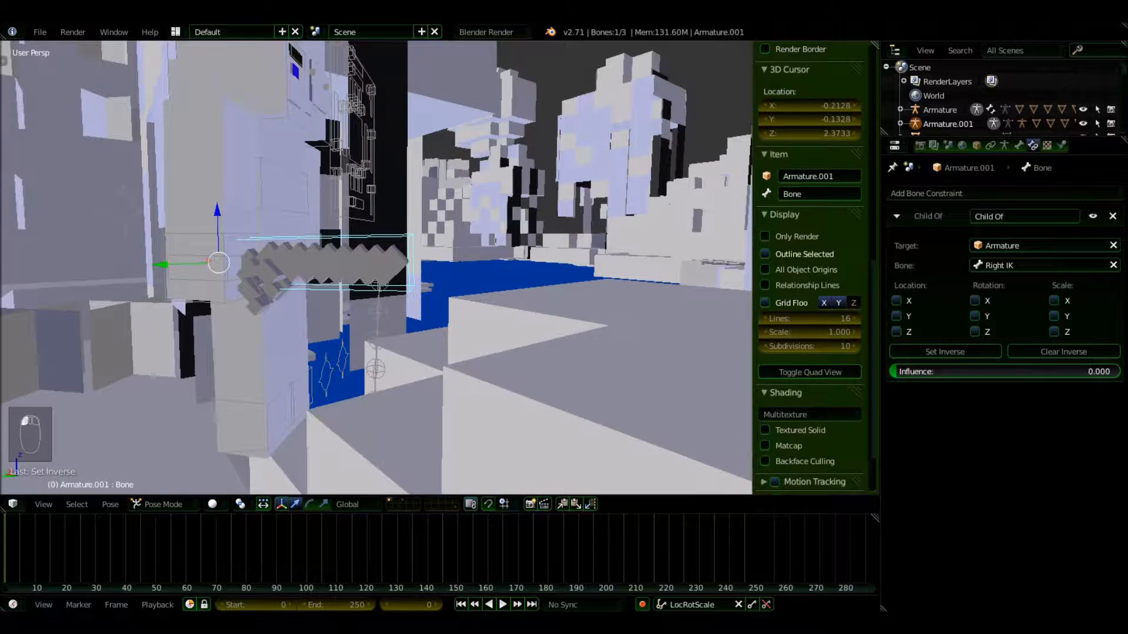
pyautogui.click(169, 244)
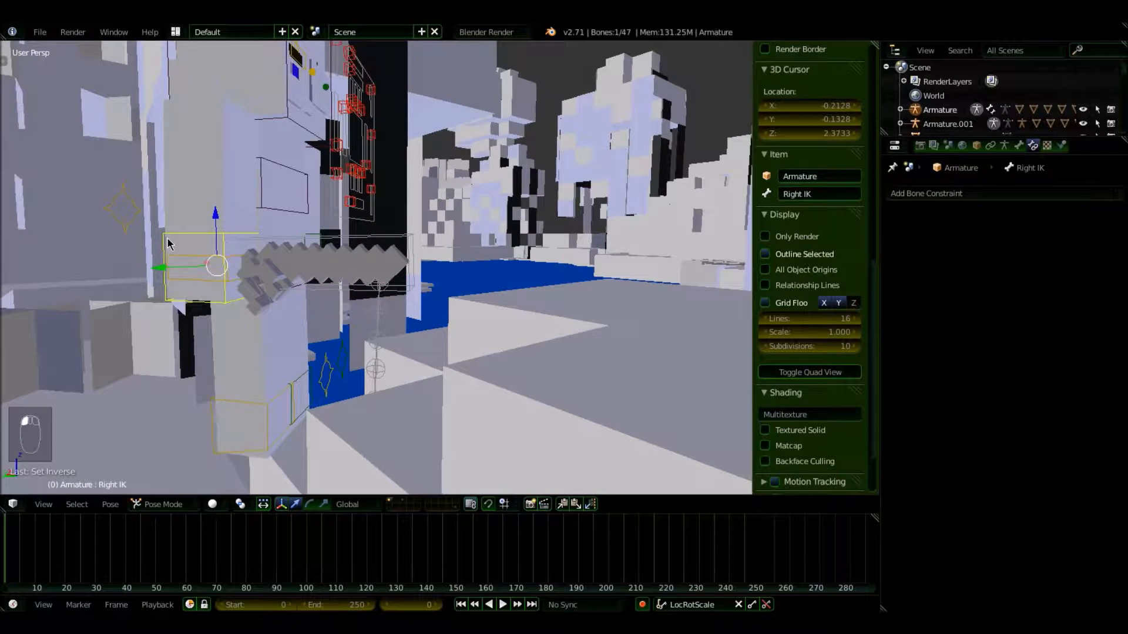
pyautogui.press('g')
pyautogui.click(301, 235)
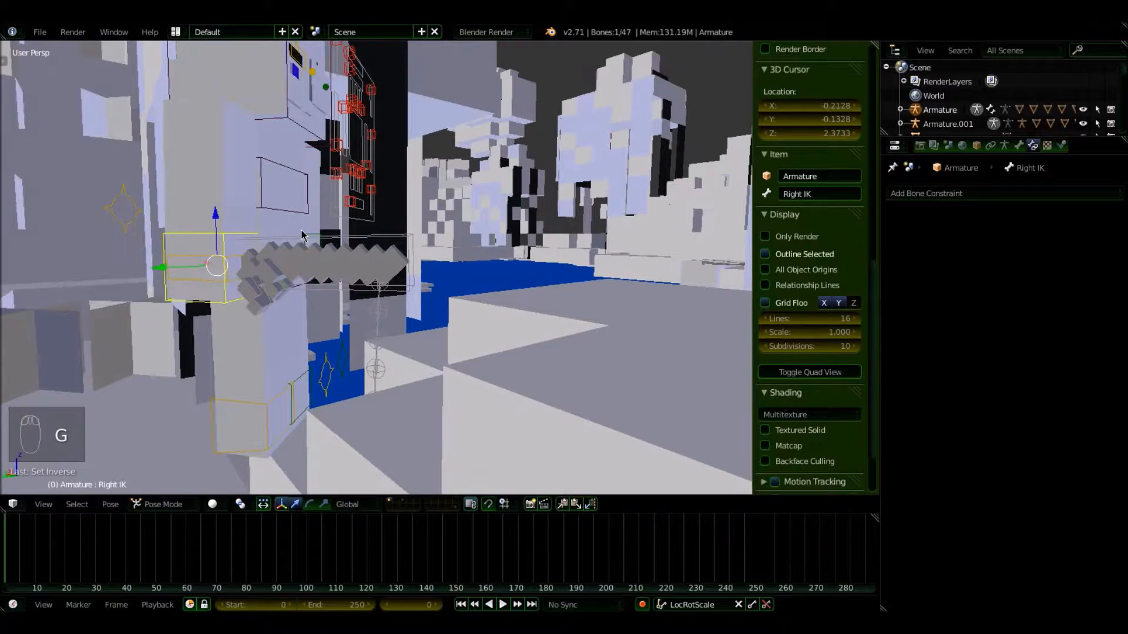
# Step: Set the rod's Child Of influence to 1 and test the attachment by moving and rotating the Right IK bone
pyautogui.click(379, 237)
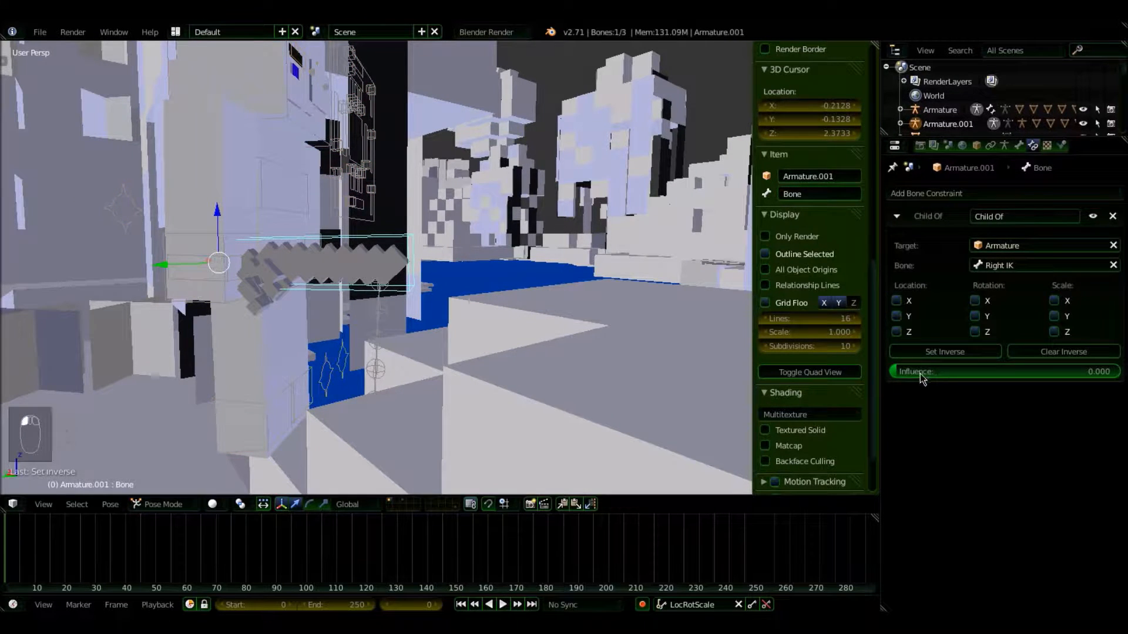
pyautogui.moveTo(915, 375); pyautogui.dragTo(1046, 375)
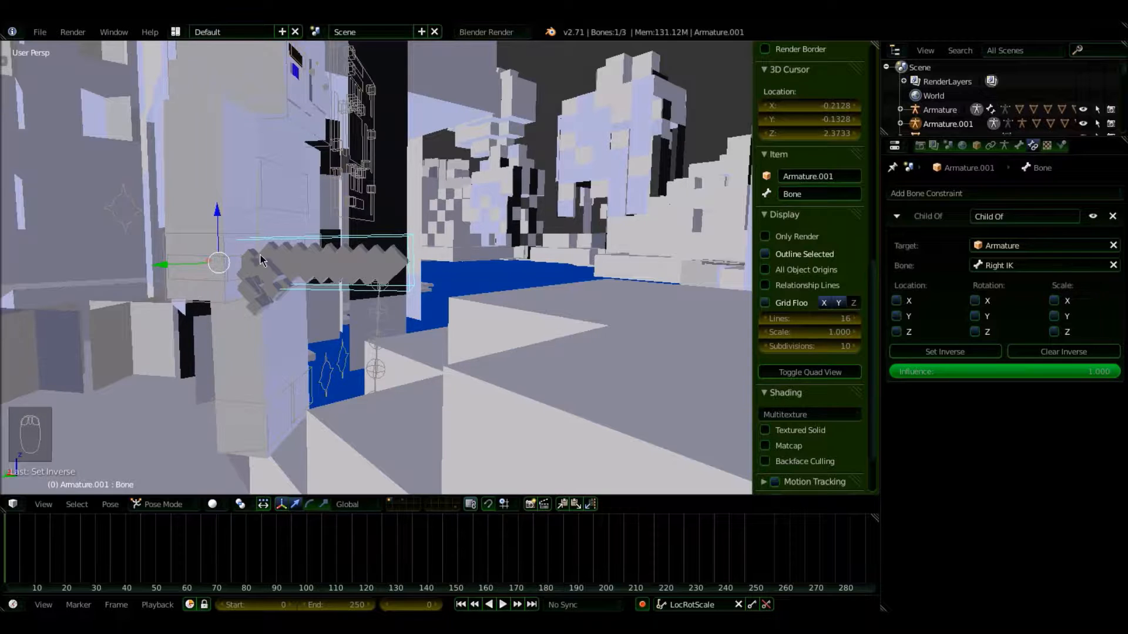
pyautogui.click(182, 234)
pyautogui.press('g')
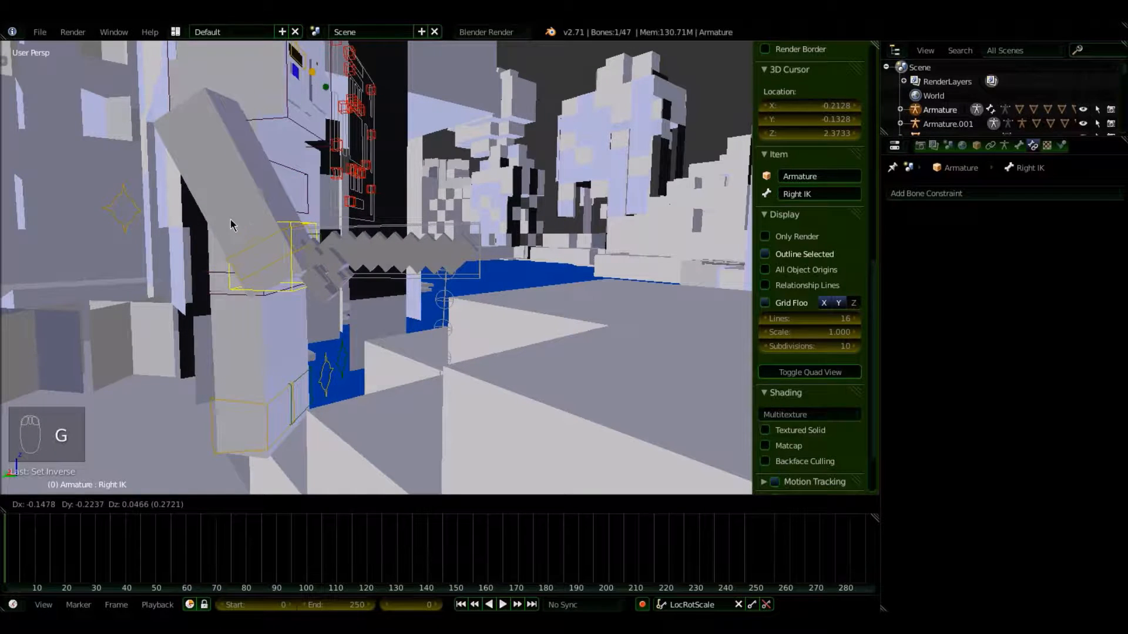
pyautogui.click(218, 221)
pyautogui.press('r')
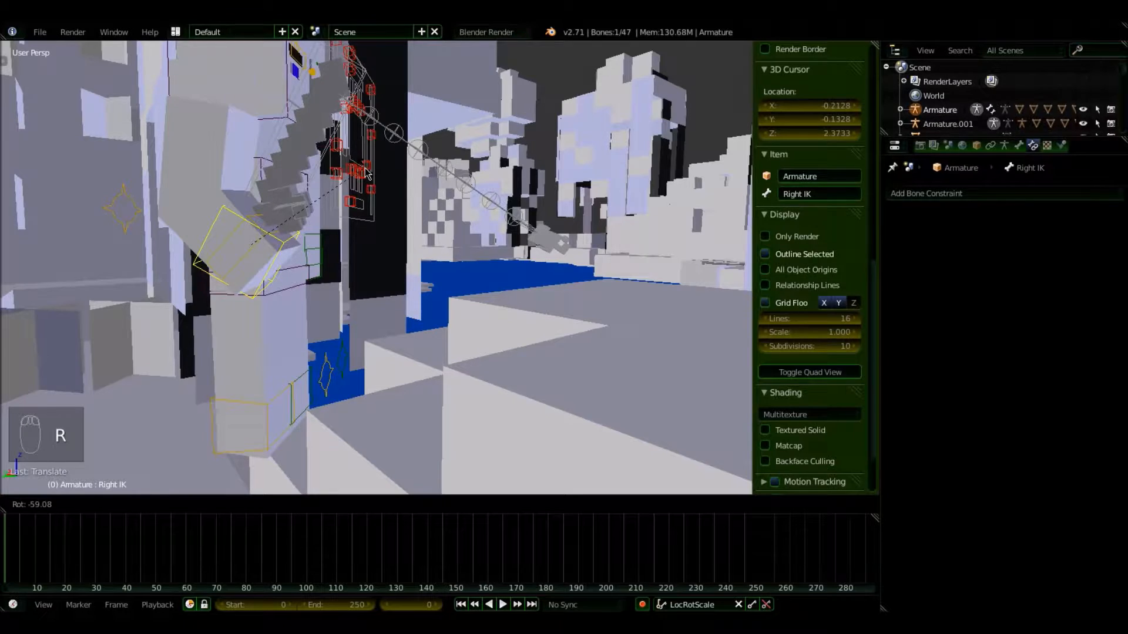
pyautogui.click(366, 174)
# Step: Clear the Right IK bone's rotation and location, and undo back through the test pose changes
pyautogui.moveTo(362, 182)
pyautogui.mouseDown(button='middle')
pyautogui.moveTo(267, 232)
pyautogui.moveTo(350, 200)
pyautogui.mouseUp(button='middle')
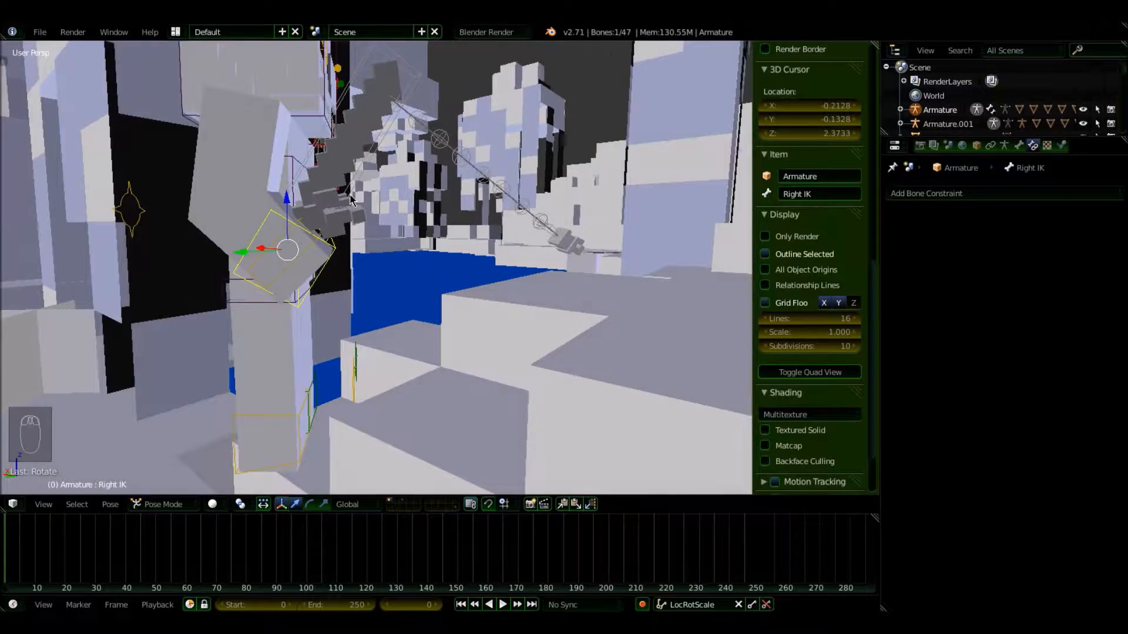
pyautogui.hotkey('alt', 'r')
pyautogui.hotkey('alt', 'g')
pyautogui.moveTo(351, 200); pyautogui.dragTo(244, 216, button='middle')
pyautogui.hotkey('ctrl', 'z')
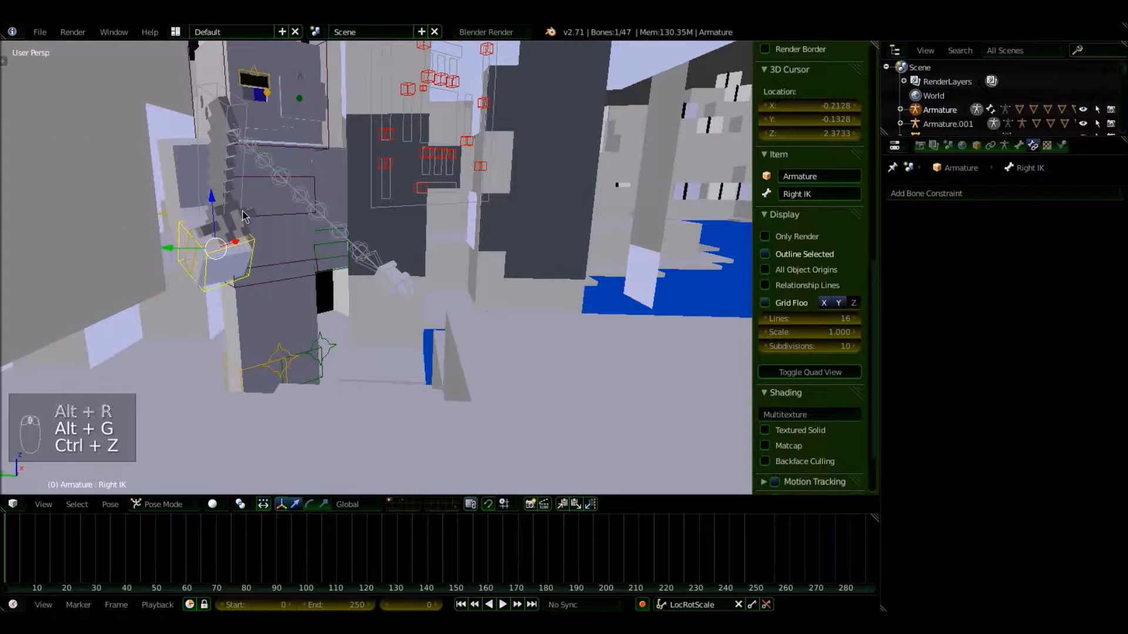
pyautogui.hotkey('ctrl', 'z')
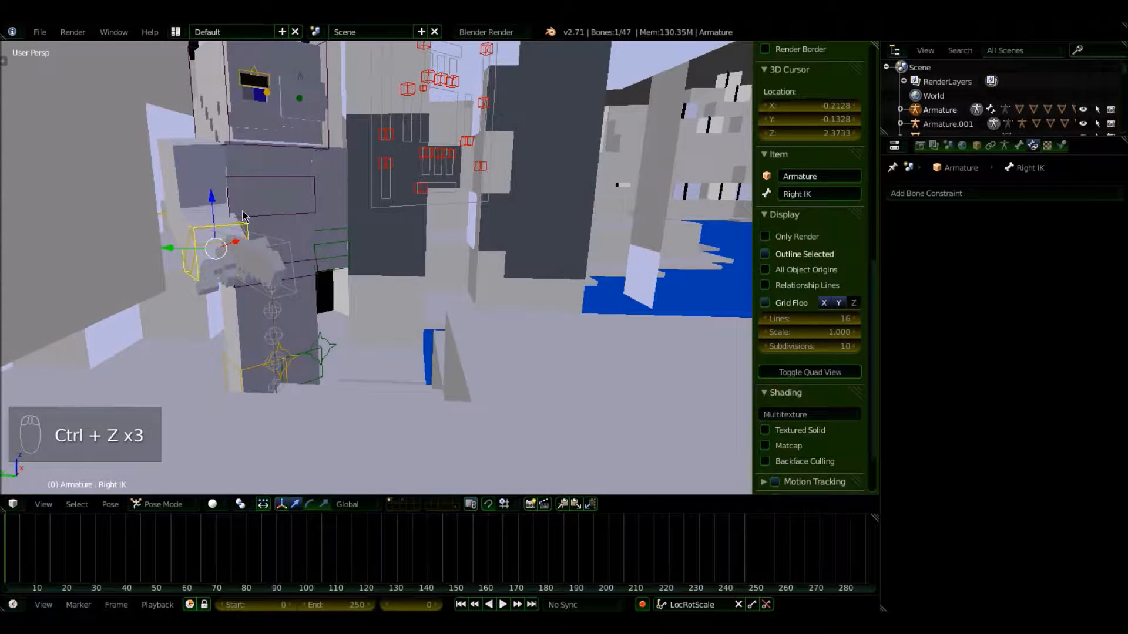
pyautogui.hotkey('ctrl', 'z')
# Step: Select all of the character's bones and move the character together with the rod over the riverbank
pyautogui.moveTo(244, 216); pyautogui.dragTo(352, 198, button='middle')
pyautogui.moveTo(382, 245); pyautogui.dragTo(609, 307, button='middle')
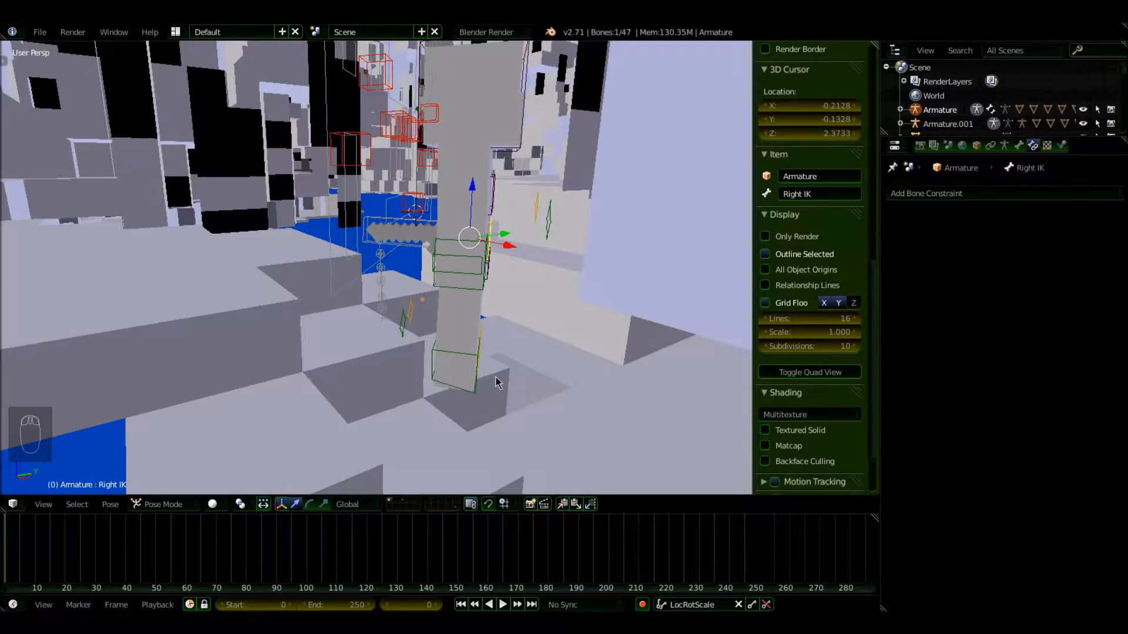
pyautogui.moveTo(496, 382); pyautogui.dragTo(564, 365, button='middle')
pyautogui.press('a')
pyautogui.press('a')
pyautogui.press('a')
pyautogui.press('g')
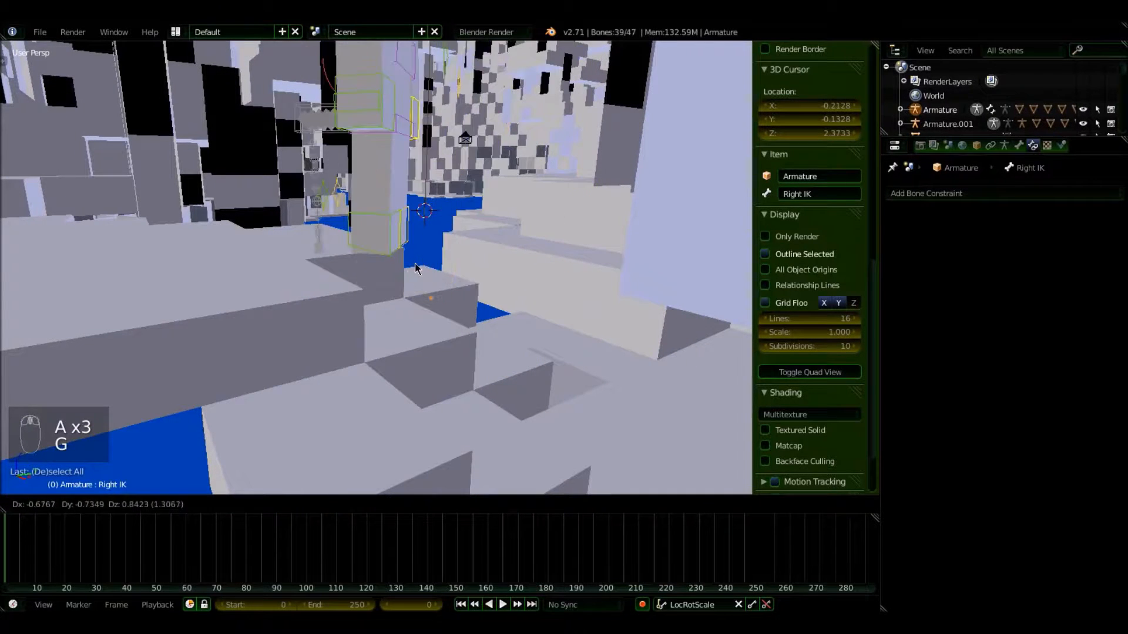
pyautogui.click(439, 273)
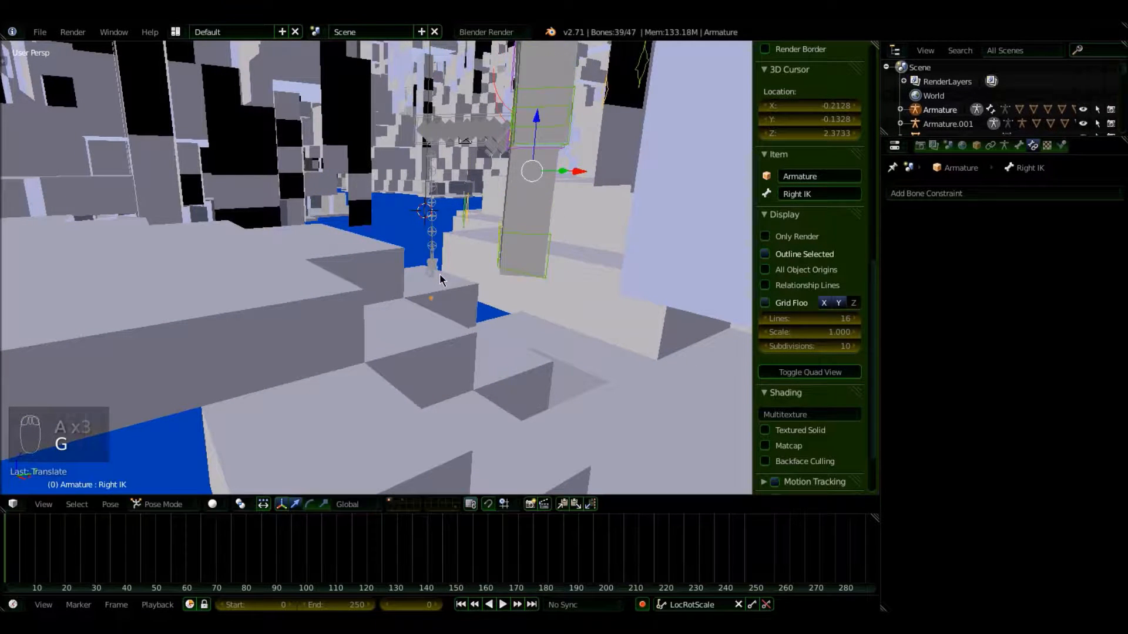
# Step: Reposition the whole character on the bank, shifting it along the global Y axis
pyautogui.press('g')
pyautogui.press('g')
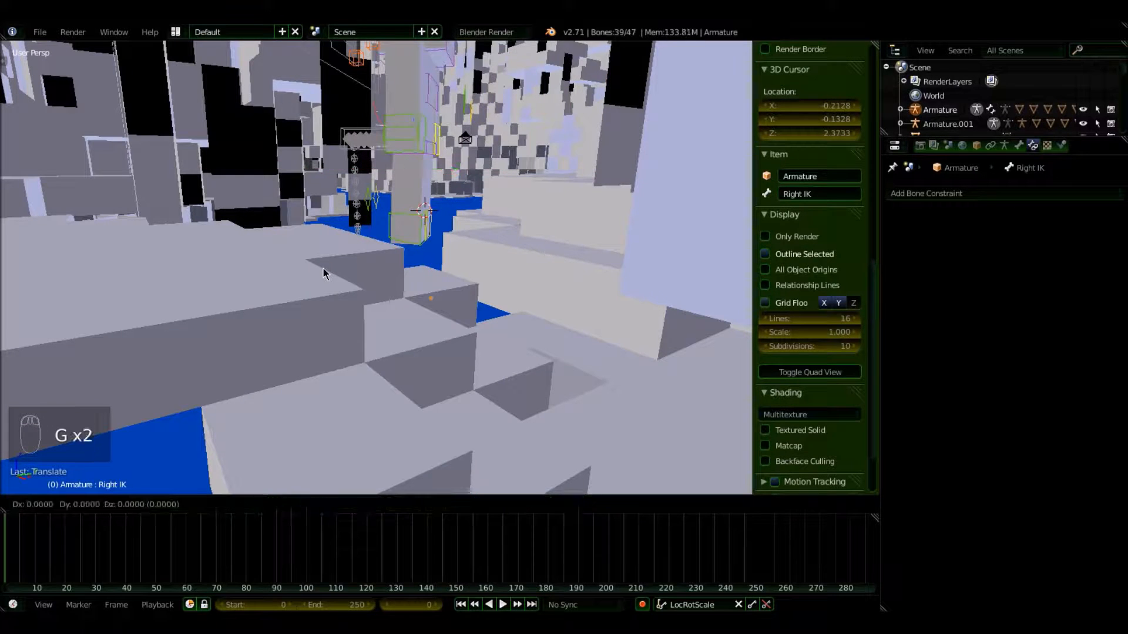
pyautogui.press('g')
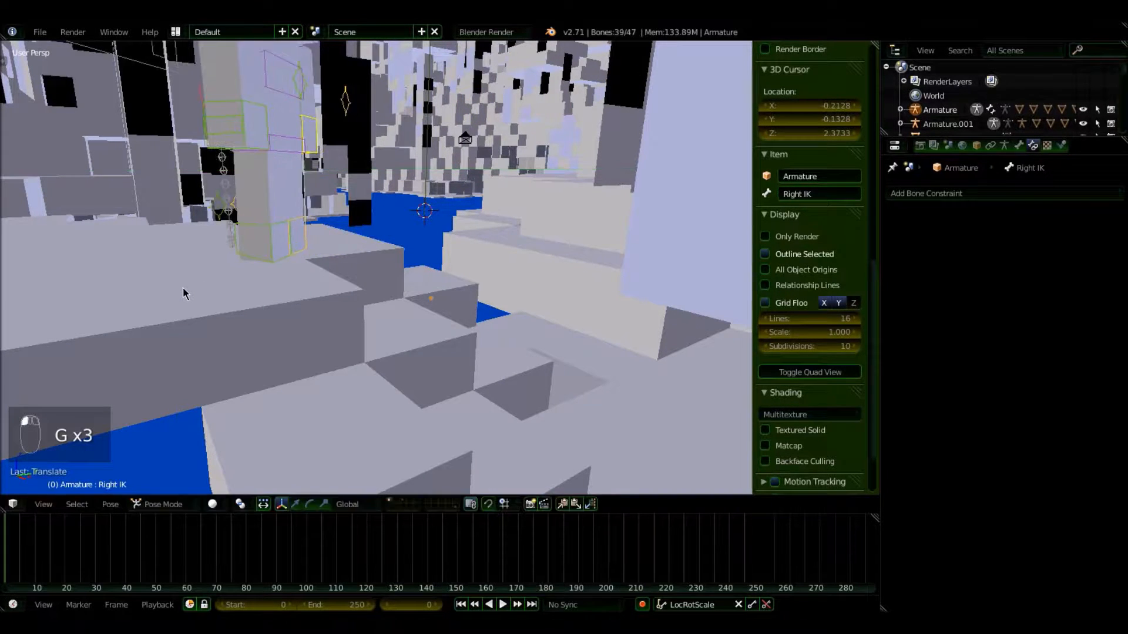
pyautogui.press('g')
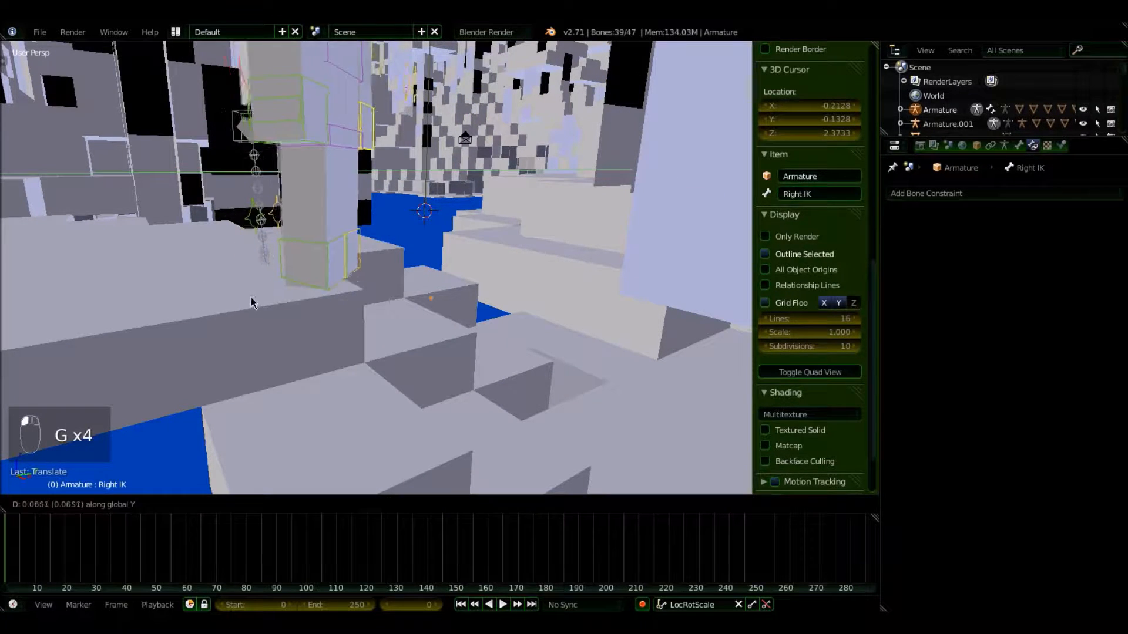
pyautogui.click(304, 293)
# Step: Move the whole character once more to adjust its standing spot beside the river
pyautogui.moveTo(305, 294); pyautogui.dragTo(484, 410, button='middle')
pyautogui.press('g')
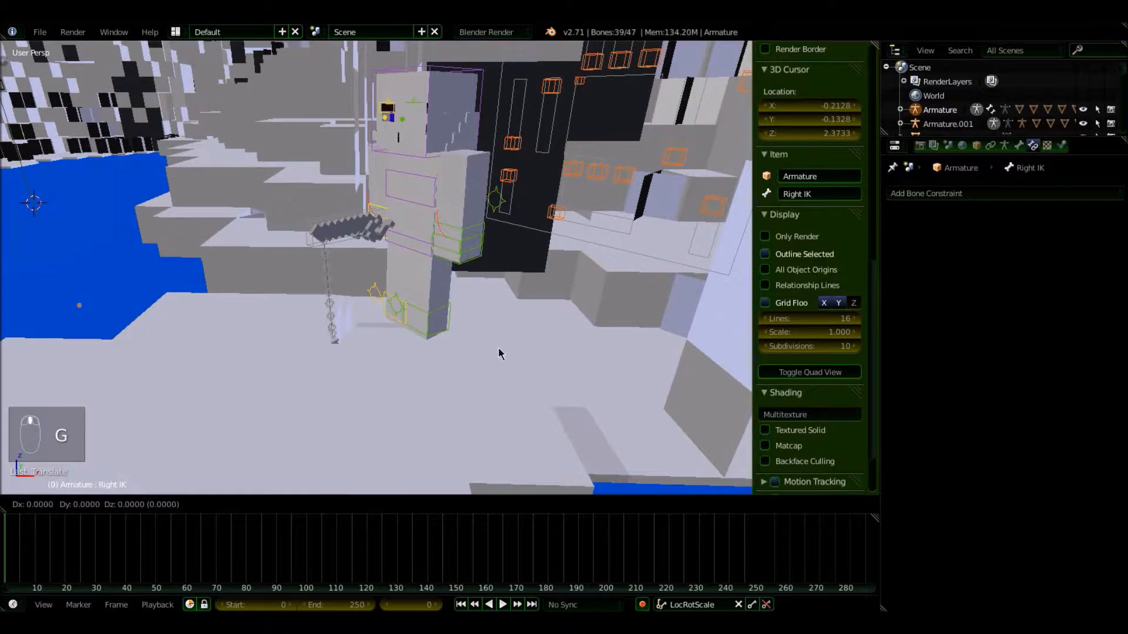
pyautogui.click(508, 230)
pyautogui.moveTo(498, 238); pyautogui.dragTo(492, 327, button='middle')
# Step: Switch to the Blender file with the mob rigs, select the pig's driver controls and frame them
pyautogui.scroll(2, 492, 327)
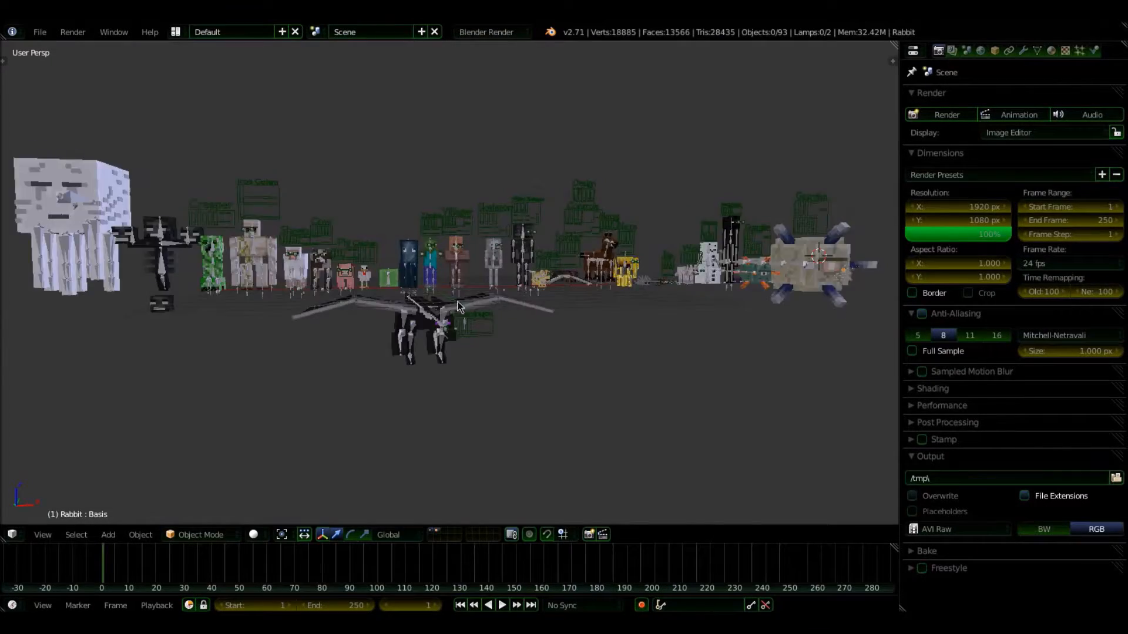
pyautogui.moveTo(411, 299); pyautogui.dragTo(478, 301, button='middle')
pyautogui.scroll(2, 477, 302)
pyautogui.scroll(2, 478, 306)
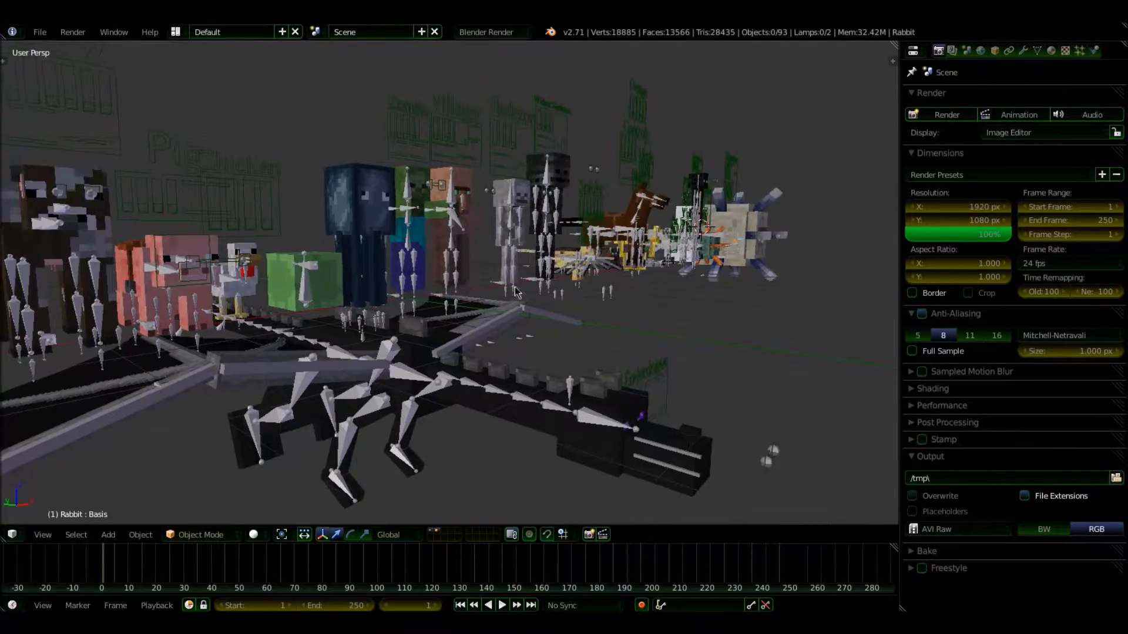
pyautogui.scroll(4, 485, 299)
pyautogui.moveTo(490, 296); pyautogui.dragTo(381, 235, button='middle')
pyautogui.rightClick(345, 196)
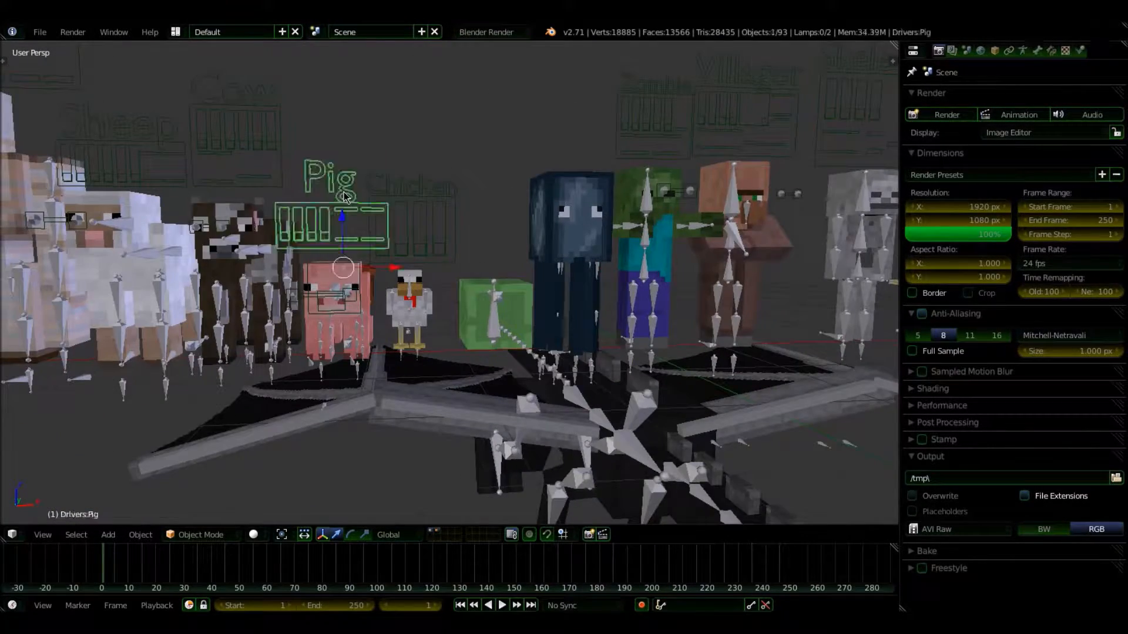
pyautogui.moveTo(347, 305); pyautogui.dragTo(460, 292, button='middle')
pyautogui.press('KP_Decimal')
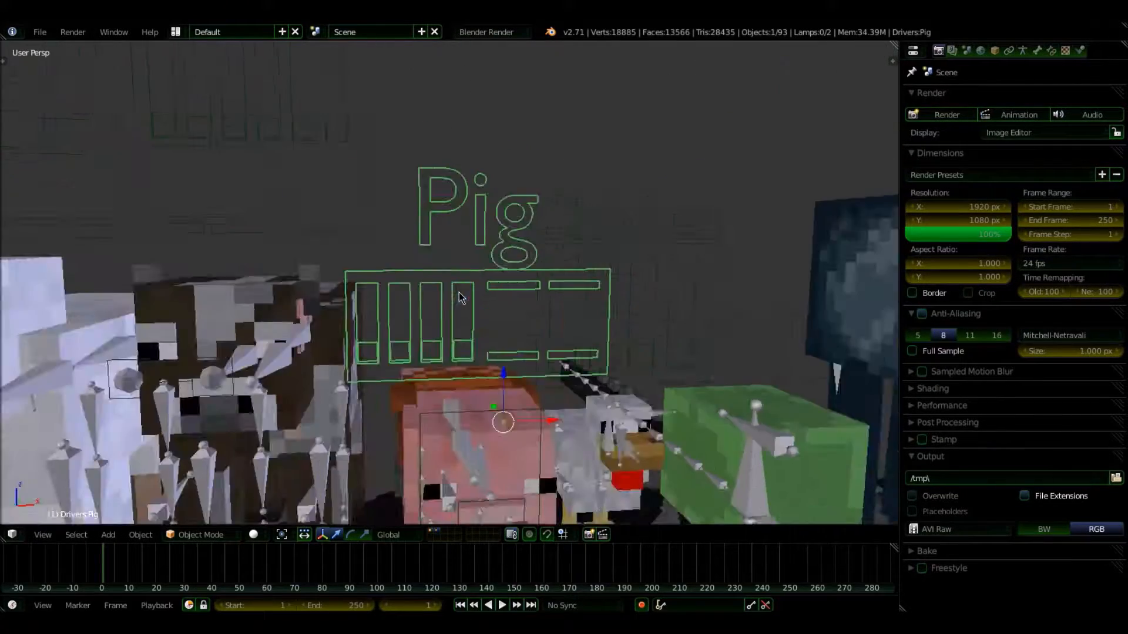
# Step: Add the pig's body mesh and its rig parts to the selection, using box select around its body
pyautogui.keyDown('shift'); pyautogui.moveTo(484, 374); pyautogui.dragTo(487, 141, button='middle'); pyautogui.keyUp('shift')
pyautogui.keyDown('shift'); pyautogui.rightClick(459, 360); pyautogui.keyUp('shift')
pyautogui.moveTo(459, 361); pyautogui.dragTo(464, 330, button='middle')
pyautogui.scroll(-2, 474, 350)
pyautogui.press('b')
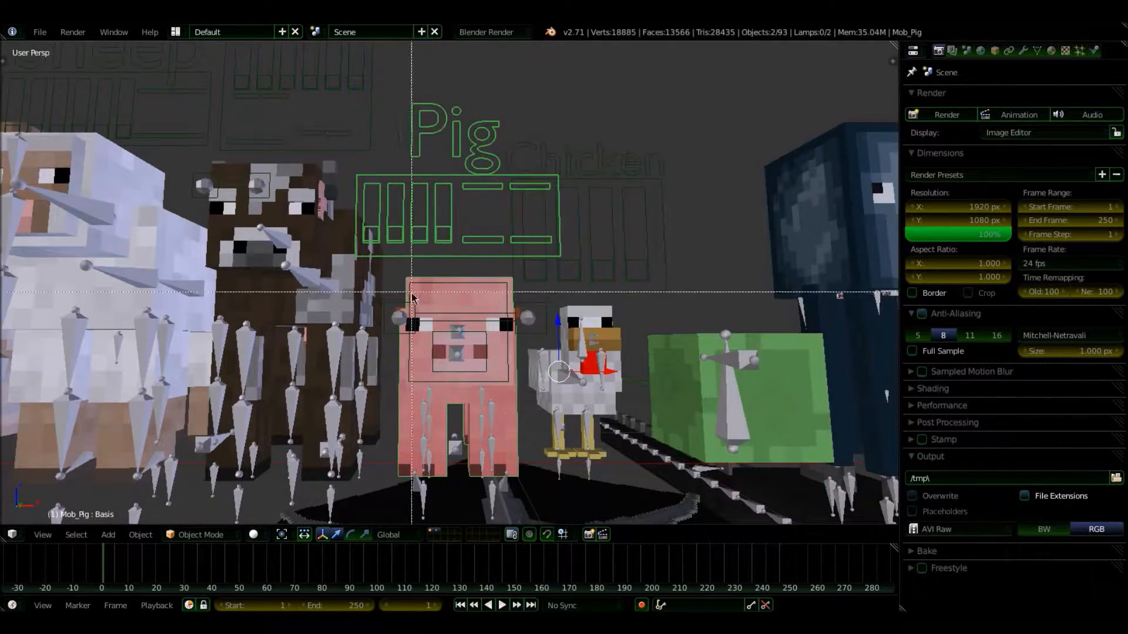
pyautogui.moveTo(519, 435); pyautogui.dragTo(520, 432)
# Step: Toggle the chicken's driver panel in and out of the selection and test-move the pig parts to find missing ones
pyautogui.moveTo(595, 338); pyautogui.dragTo(383, 264, button='middle')
pyautogui.keyDown('shift'); pyautogui.rightClick(686, 300); pyautogui.keyUp('shift')
pyautogui.keyDown('shift'); pyautogui.rightClick(686, 301); pyautogui.keyUp('shift')
pyautogui.press('g')
pyautogui.rightClick(256, 265)
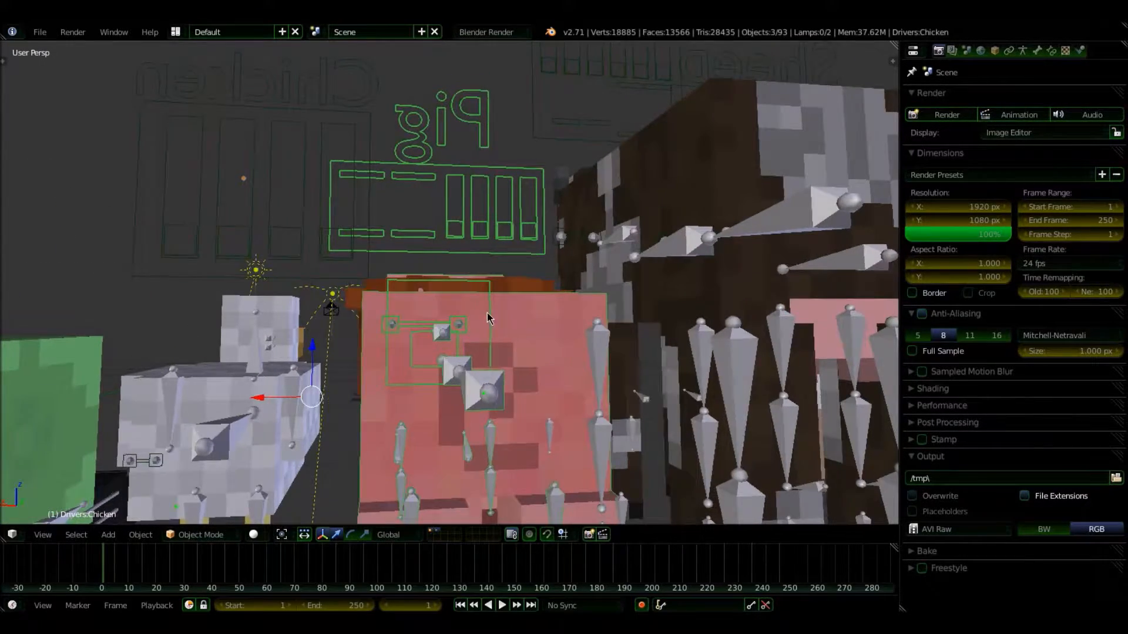
# Step: Add the pig's saddle pieces to the selection
pyautogui.moveTo(487, 318); pyautogui.dragTo(442, 278, button='middle')
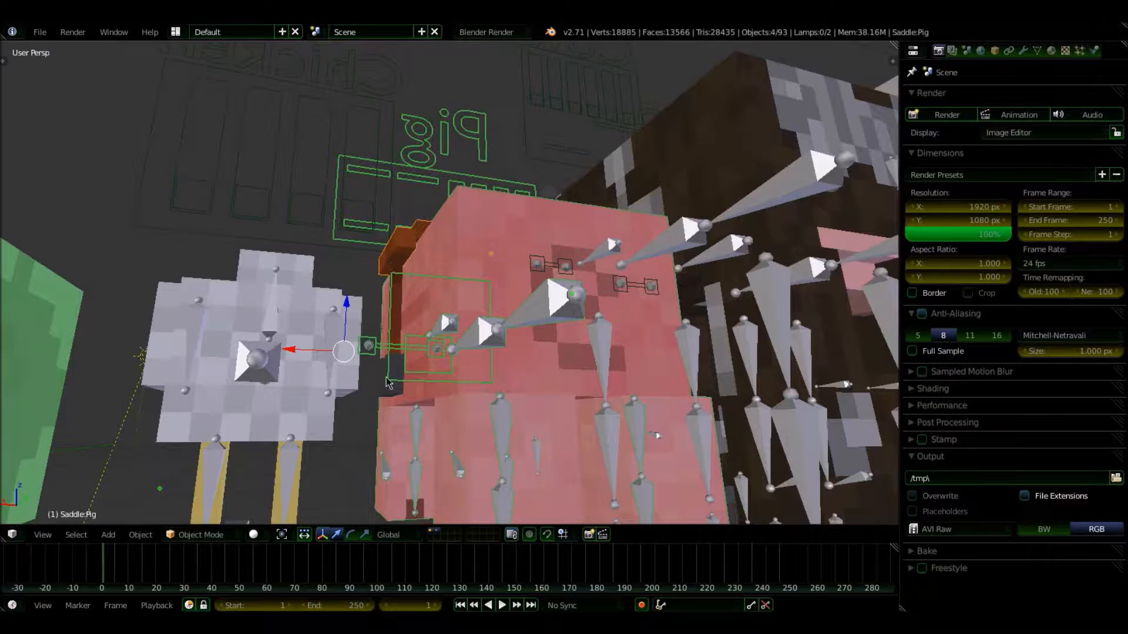
pyautogui.moveTo(486, 289); pyautogui.dragTo(442, 290, button='middle')
pyautogui.scroll(3, 502, 365)
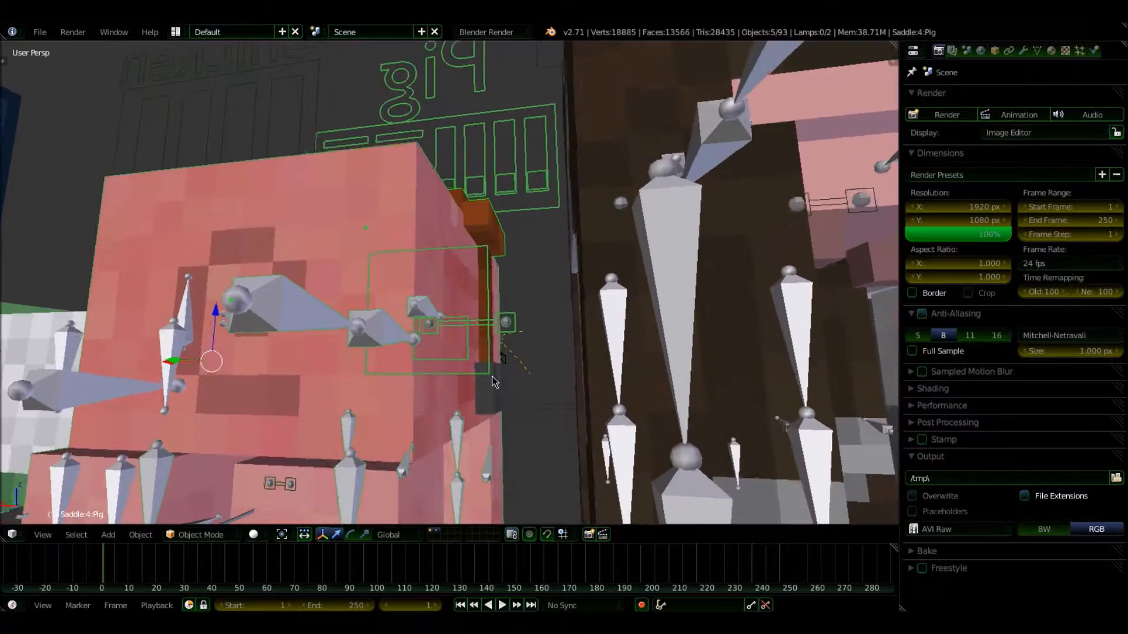
pyautogui.moveTo(499, 394); pyautogui.dragTo(516, 406, button='middle')
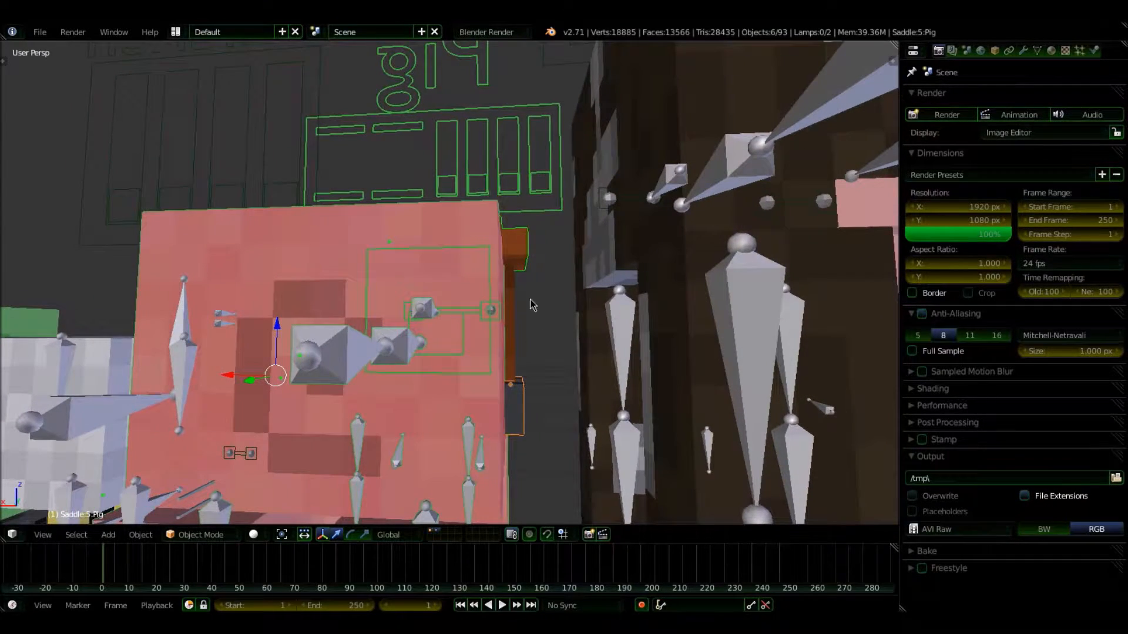
# Step: Try moving the selected pig rig to check that all its parts are included, cancelling each move
pyautogui.scroll(-6, 520, 301)
pyautogui.press('g')
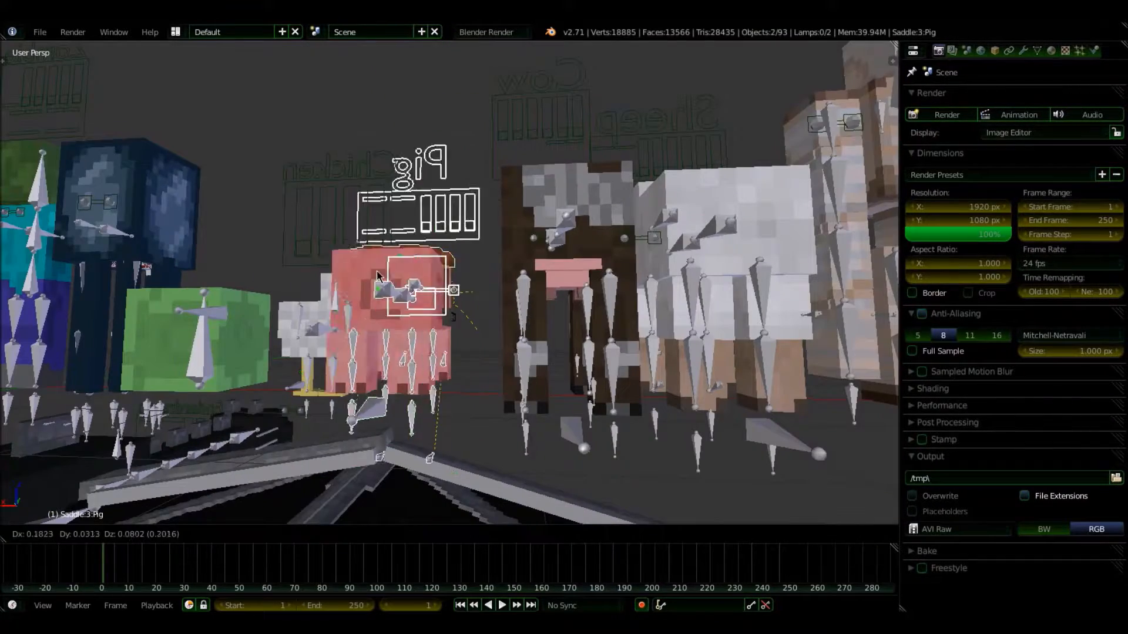
pyautogui.rightClick(406, 248)
pyautogui.moveTo(407, 248); pyautogui.dragTo(571, 276, button='middle')
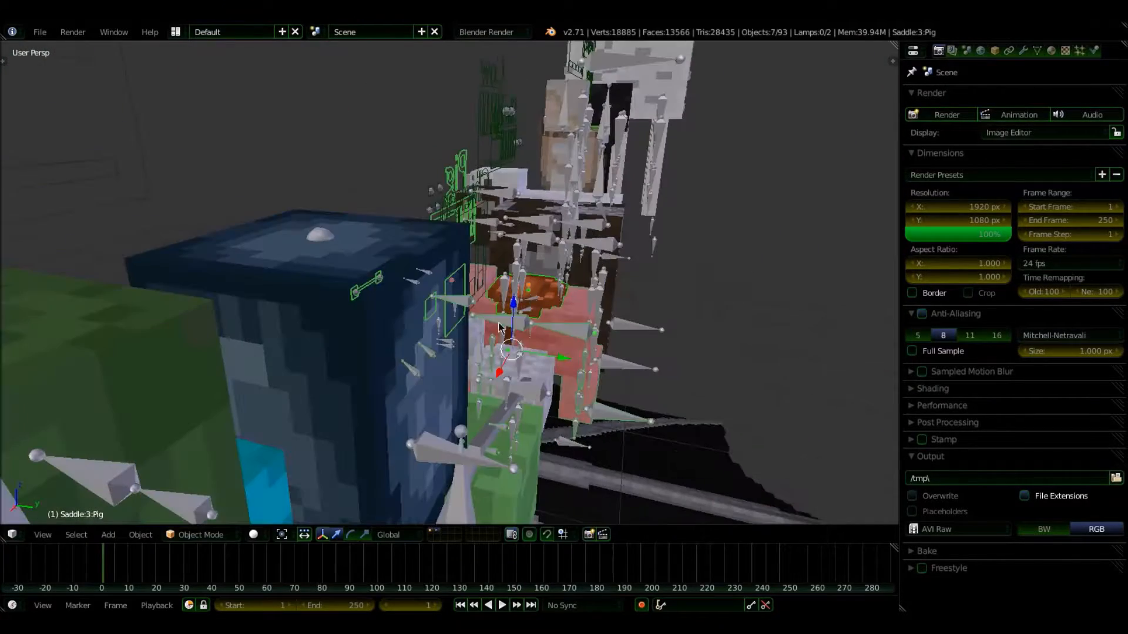
pyautogui.press('g')
pyautogui.rightClick(860, 162)
# Step: Copy the selected pig rig, return to the forest scene in Object Mode and paste the pig there
pyautogui.scroll(-5, 587, 306)
pyautogui.moveTo(517, 298); pyautogui.dragTo(711, 275, button='middle')
pyautogui.scroll(8, 710, 273)
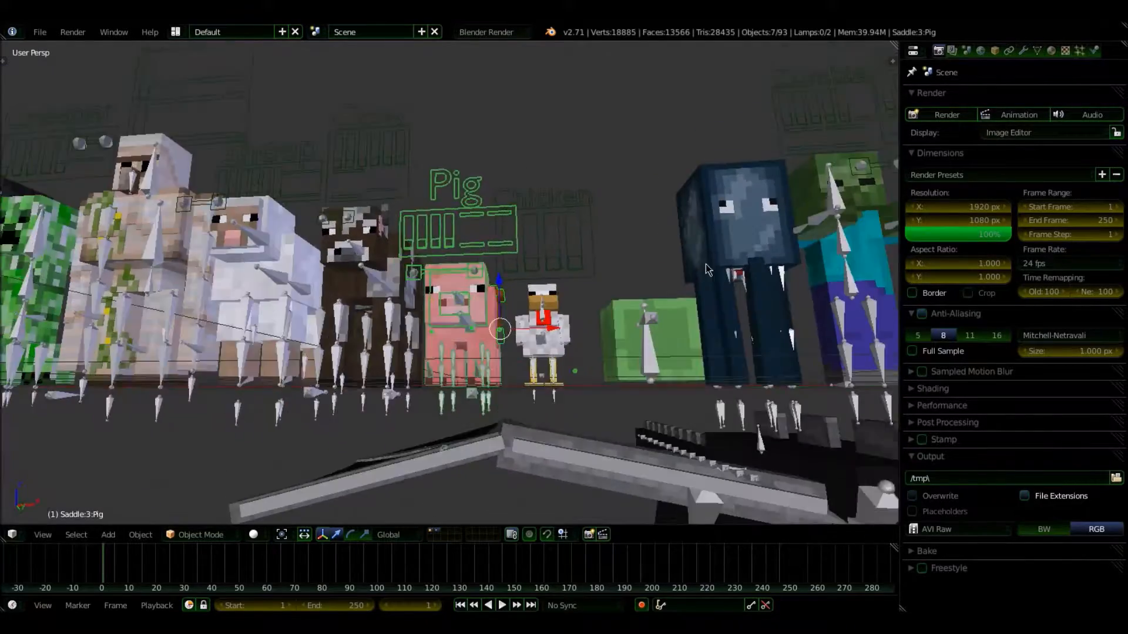
pyautogui.moveTo(706, 264); pyautogui.dragTo(738, 282, button='middle')
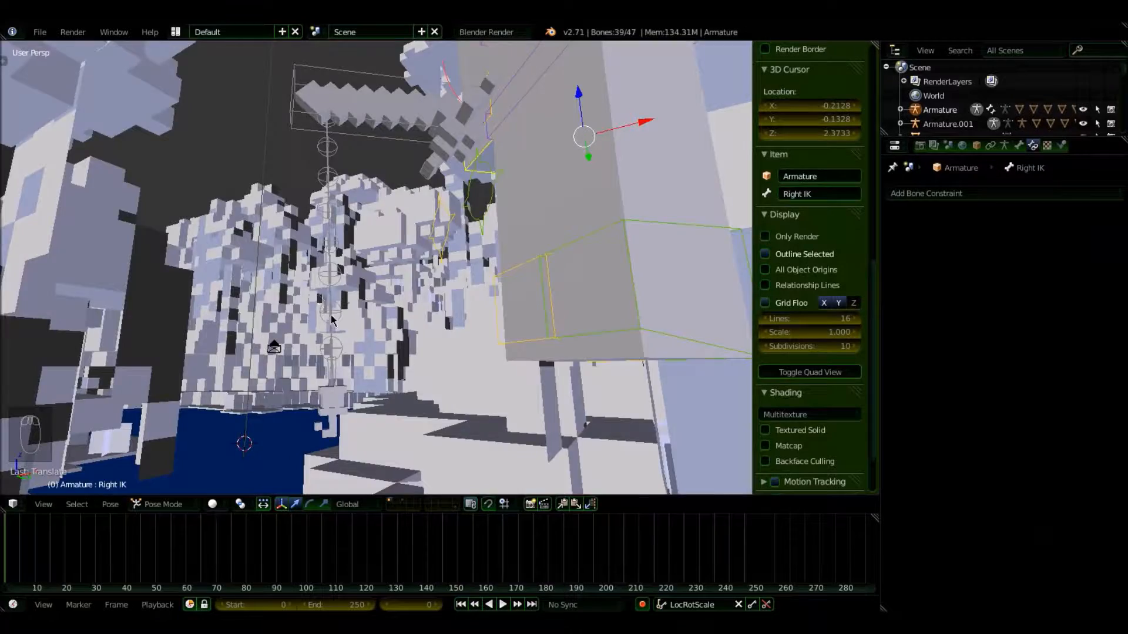
pyautogui.moveTo(331, 316); pyautogui.dragTo(337, 354, button='middle')
pyautogui.scroll(-11, 341, 356)
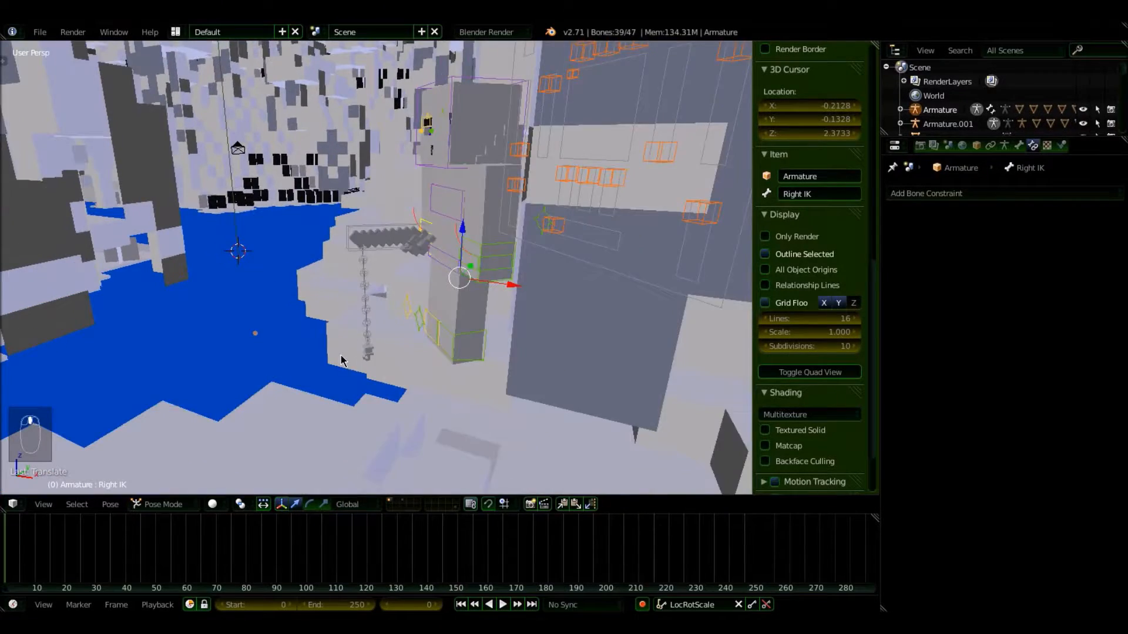
pyautogui.click(346, 360)
pyautogui.scroll(-3, 347, 365)
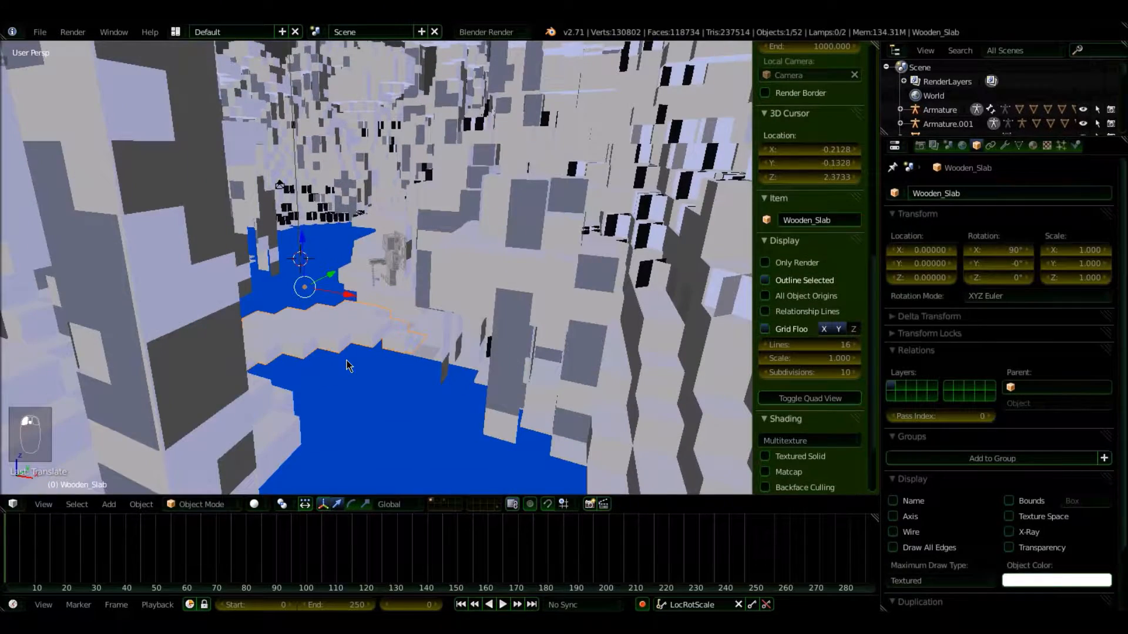
pyautogui.hotkey('ctrl', 'v')
# Step: Move the pasted pig rig upward, clear of the forest terrain, and frame the view on it
pyautogui.moveTo(360, 366); pyautogui.dragTo(363, 321, button='middle')
pyautogui.press('g')
pyautogui.click(406, 98)
pyautogui.moveTo(405, 124); pyautogui.dragTo(418, 194, button='middle')
pyautogui.moveTo(420, 93); pyautogui.dragTo(368, 262, button='middle')
pyautogui.press('KP_Decimal')
pyautogui.scroll(3, 368, 262)
# Step: Deselect everything, box-select the pig's parts and test-move them to check the selection, cancelling the moves
pyautogui.press('a')
pyautogui.press('a')
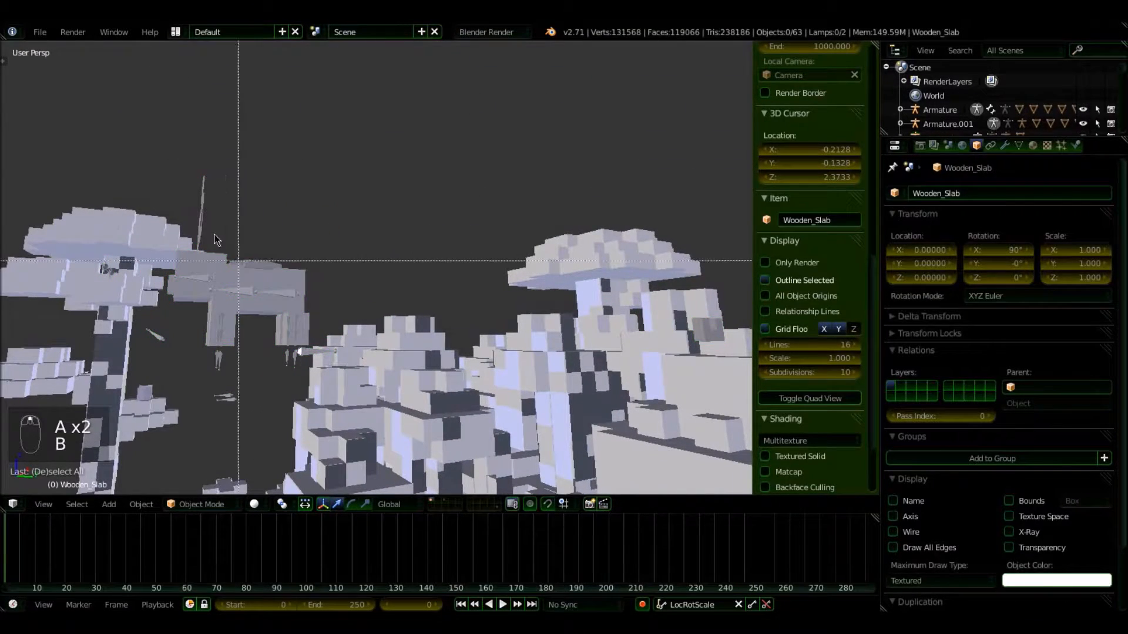
pyautogui.moveTo(294, 322)
pyautogui.mouseDown(button='middle')
pyautogui.moveTo(379, 312)
pyautogui.moveTo(295, 339)
pyautogui.mouseUp(button='middle')
pyautogui.press('g')
pyautogui.rightClick(120, 223)
pyautogui.moveTo(126, 226); pyautogui.dragTo(180, 316, button='middle')
pyautogui.press('g')
pyautogui.rightClick(417, 224)
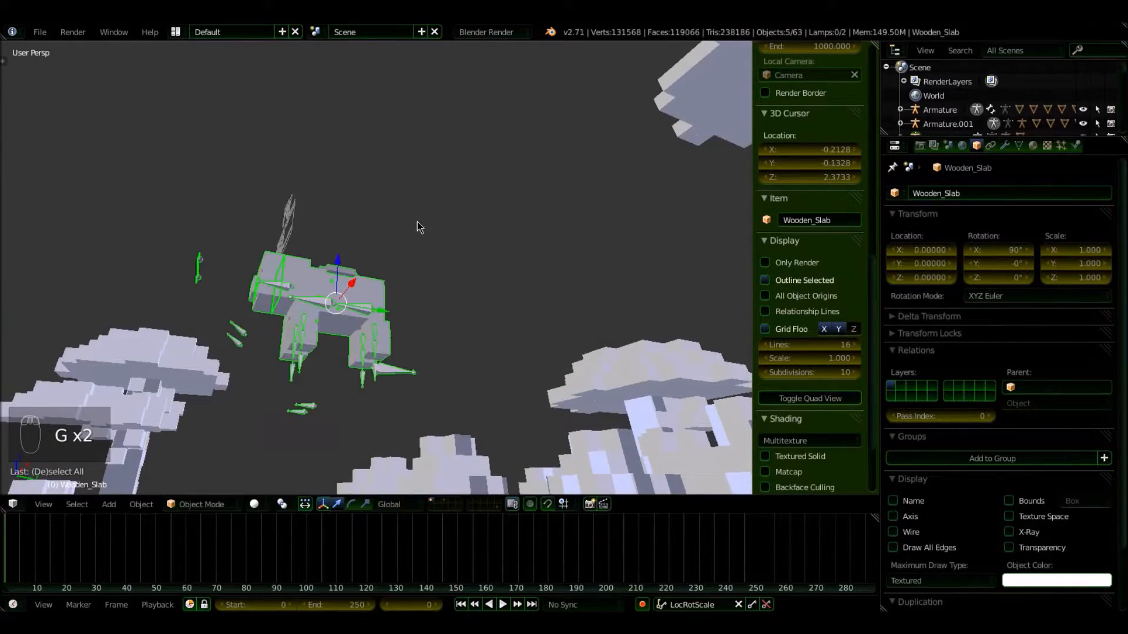
pyautogui.moveTo(417, 221); pyautogui.dragTo(338, 331, button='middle')
pyautogui.scroll(-2, 338, 330)
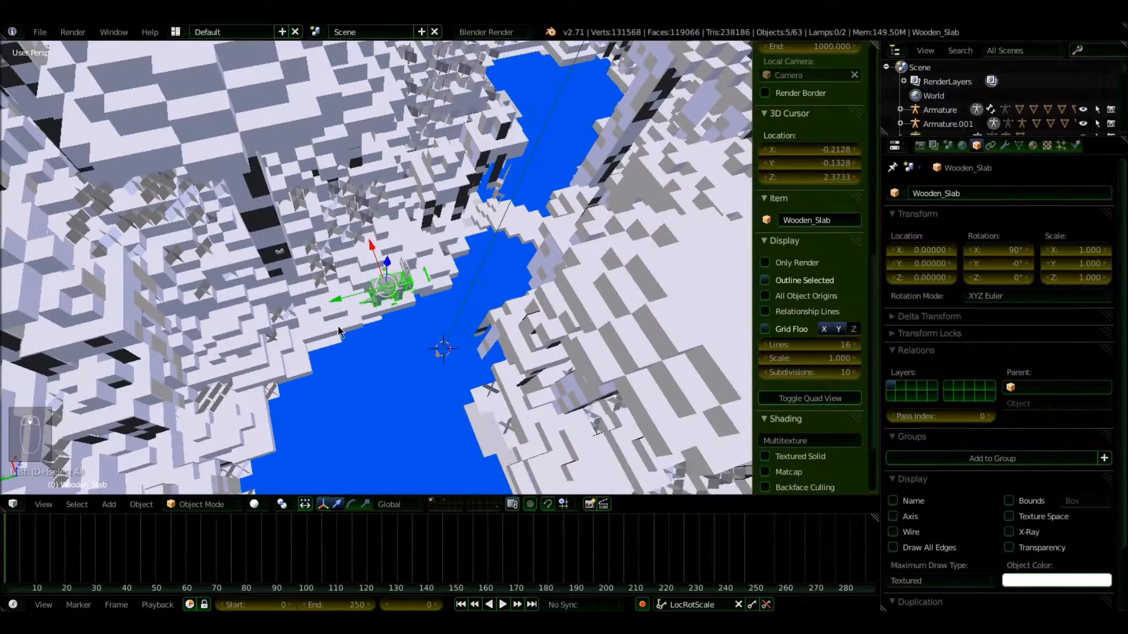
# Step: Move the selected pig rig along Z toward the fishing character, working in front orthographic wireframe
pyautogui.press('KP_Decimal')
pyautogui.moveTo(337, 326); pyautogui.dragTo(443, 258, button='middle')
pyautogui.scroll(-6, 444, 258)
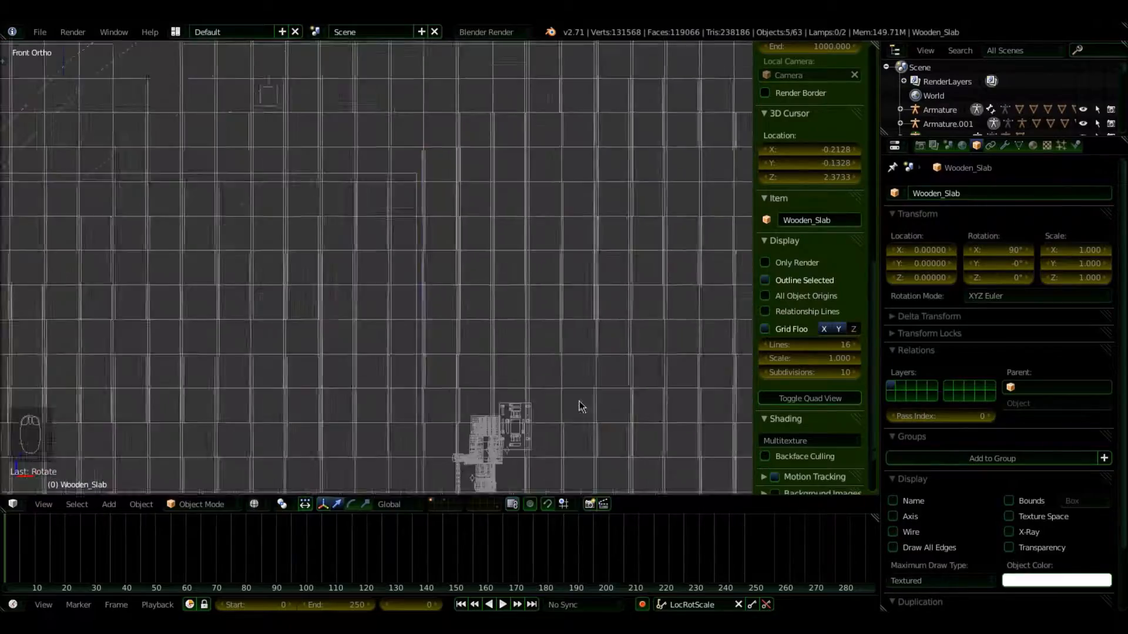
pyautogui.press('g')
pyautogui.press('z')
pyautogui.press('z')
pyautogui.press('KP_1')
pyautogui.press('KP_5')
# Step: Line the pig rig up horizontally with the fishing character using the side views
pyautogui.press('g')
pyautogui.press('KP_3')
pyautogui.press('KP_5')
pyautogui.press('z')
pyautogui.press('g')
pyautogui.press('ctrl+KP_3')
pyautogui.press('g')
pyautogui.click(615, 320)
# Step: Center the fishing character's selected pose bones over the pig and lower them along Z onto its back
pyautogui.press('KP_5')
pyautogui.press('KP_7')
pyautogui.press('KP_5')
pyautogui.press('g')
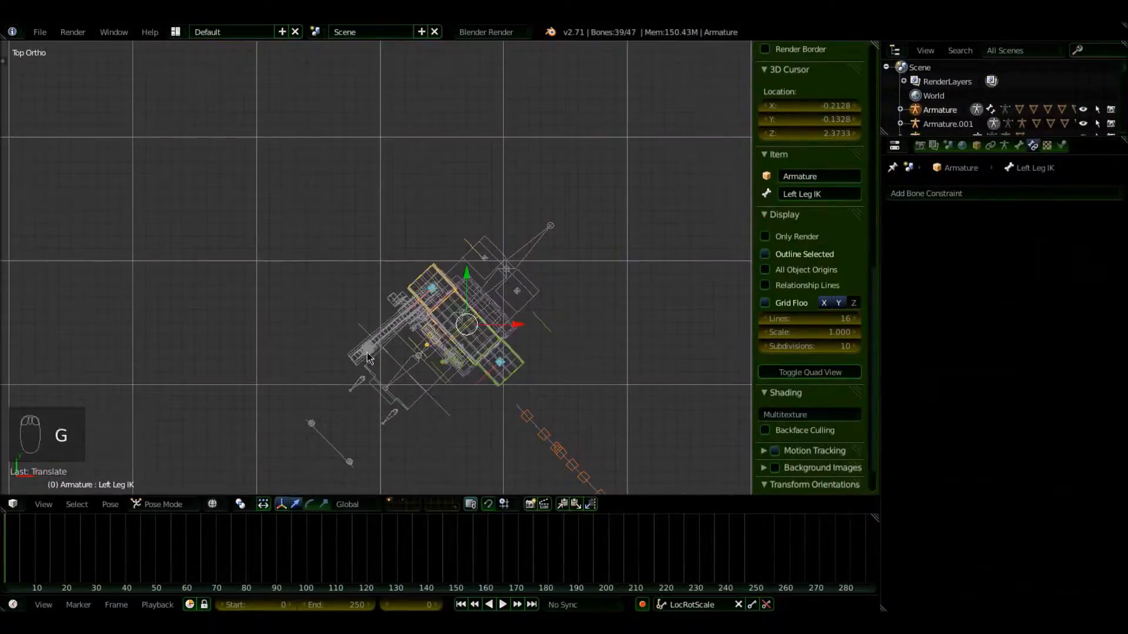
pyautogui.scroll(5, 368, 181)
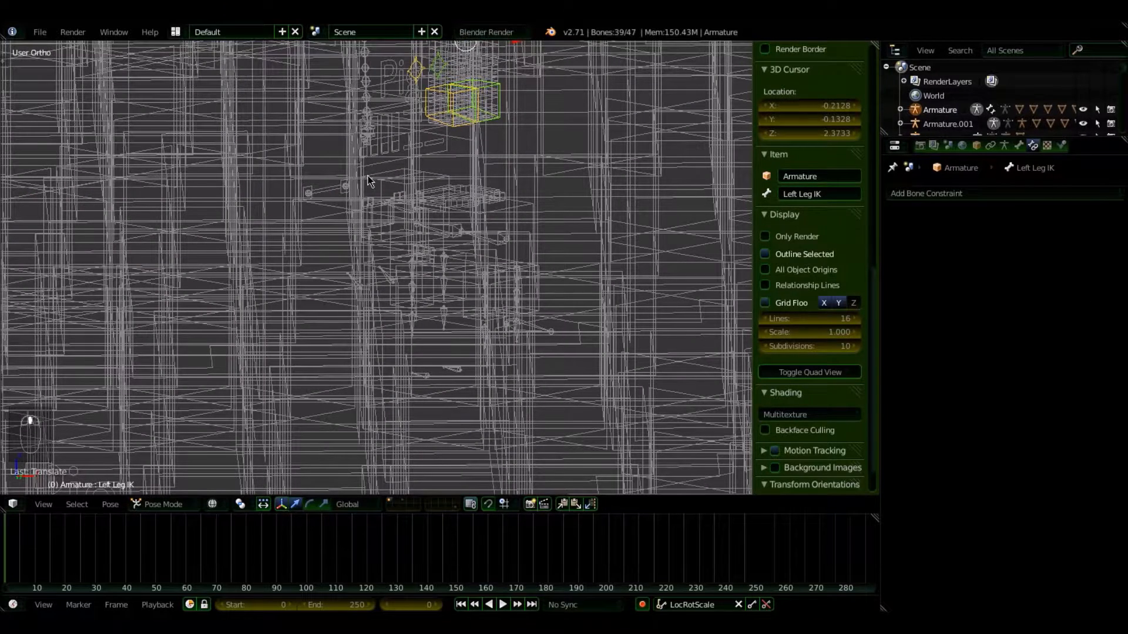
pyautogui.press('KP_1')
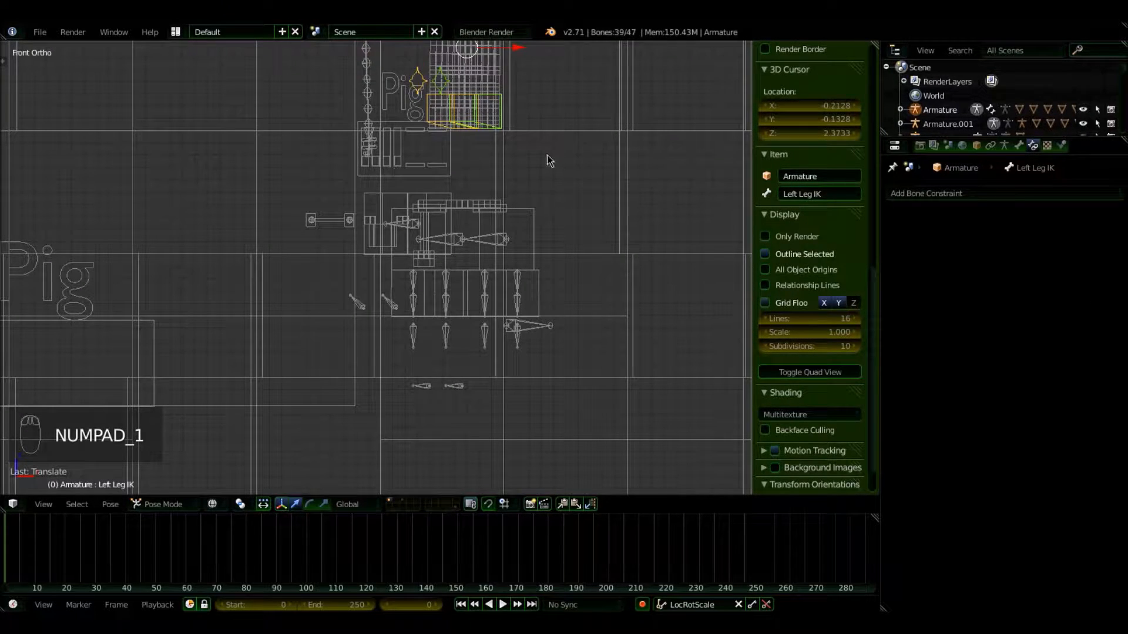
pyautogui.press('g')
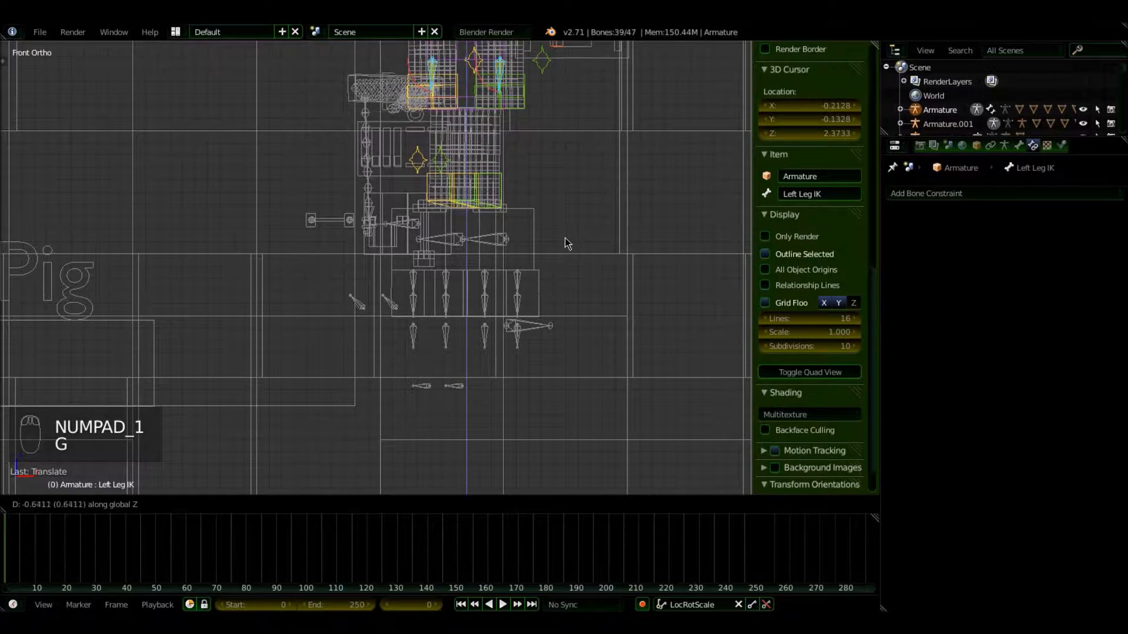
pyautogui.click(562, 292)
pyautogui.scroll(5, 563, 292)
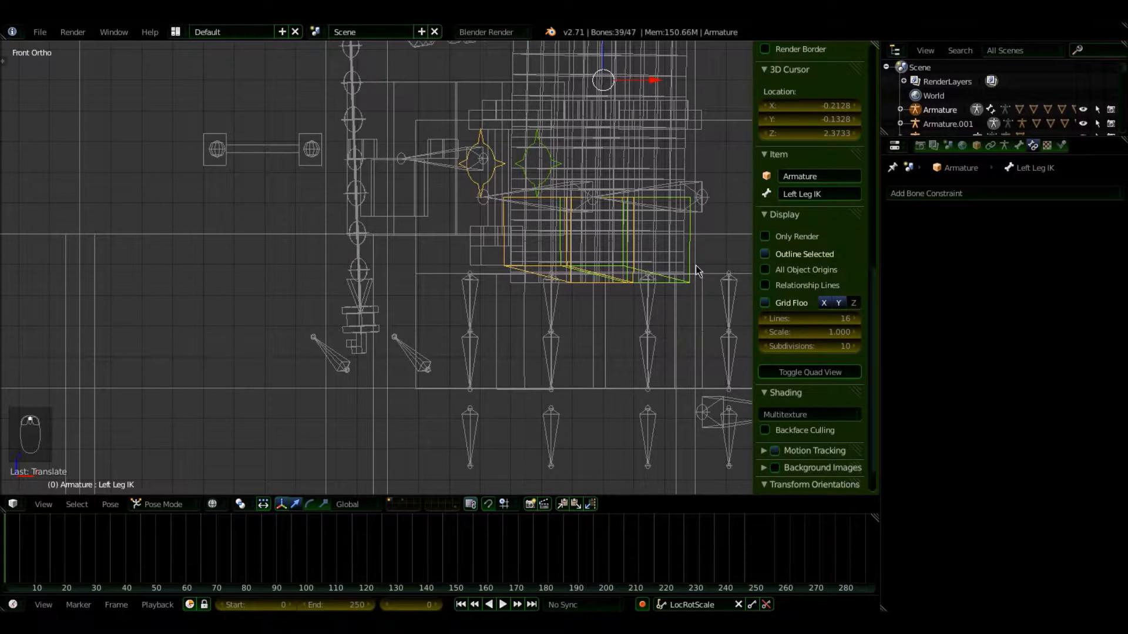
# Step: Move the character's Left Pole bone sideways, clear of the pig's body
pyautogui.click(556, 169)
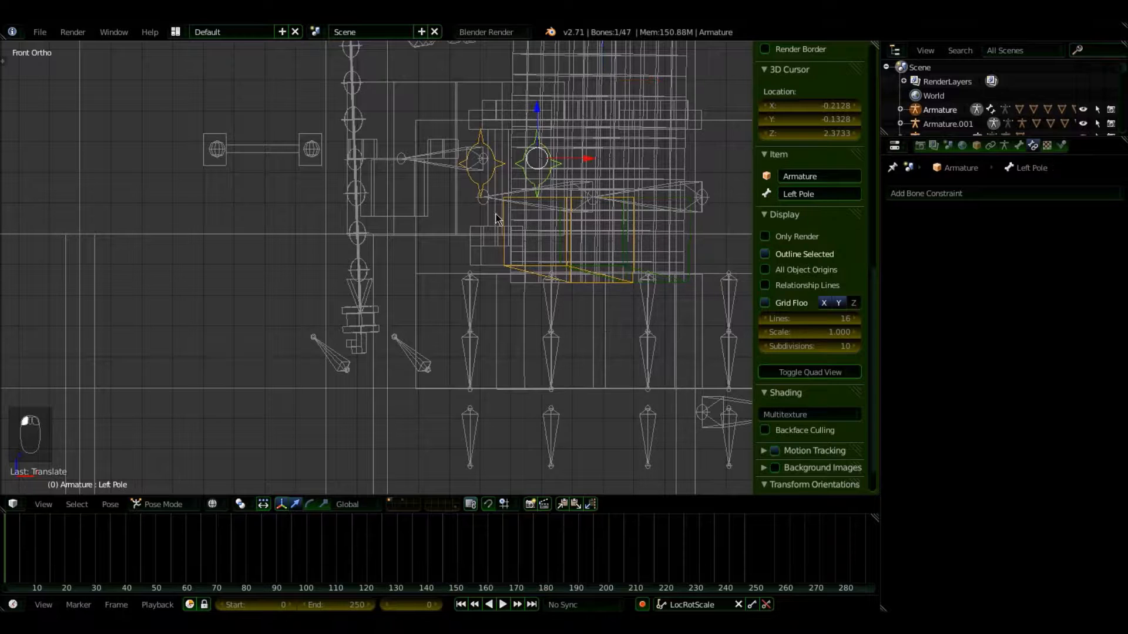
pyautogui.press('g')
pyautogui.click(728, 206)
pyautogui.keyDown('shift'); pyautogui.moveTo(626, 219); pyautogui.dragTo(405, 245, button='middle'); pyautogui.keyUp('shift')
pyautogui.press('g')
pyautogui.click(285, 220)
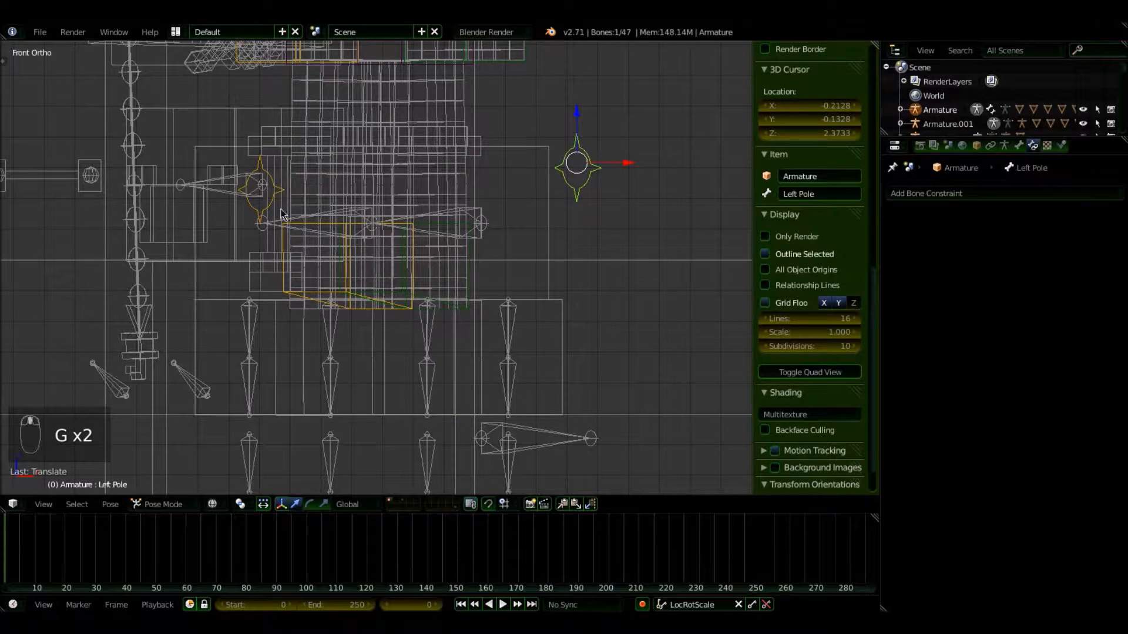
# Step: Move the Right Pole bone outward to the opposite side of the pig
pyautogui.moveTo(180, 288); pyautogui.dragTo(163, 267, button='middle')
pyautogui.press('g')
pyautogui.click(106, 227)
pyautogui.moveTo(105, 226); pyautogui.dragTo(431, 225, button='middle')
pyautogui.press('g')
pyautogui.click(579, 225)
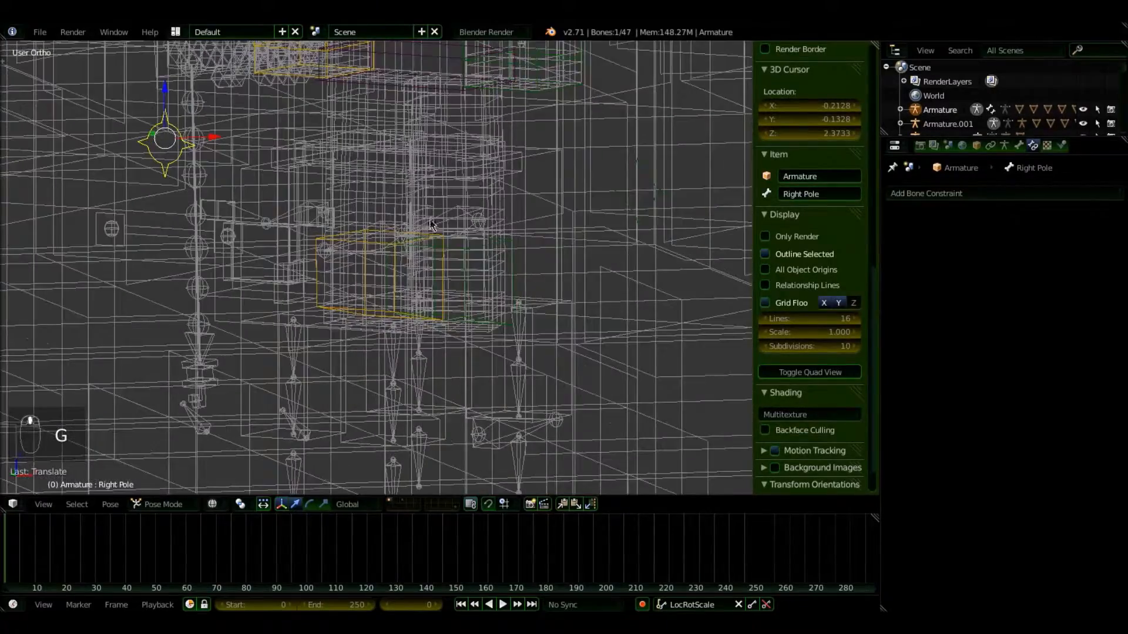
# Step: Reposition the Left Pole bone so the left knee points outward beside the pig
pyautogui.click(621, 202)
pyautogui.moveTo(610, 222); pyautogui.dragTo(582, 246, button='middle')
pyautogui.press('g')
pyautogui.press('g')
pyautogui.click(470, 201)
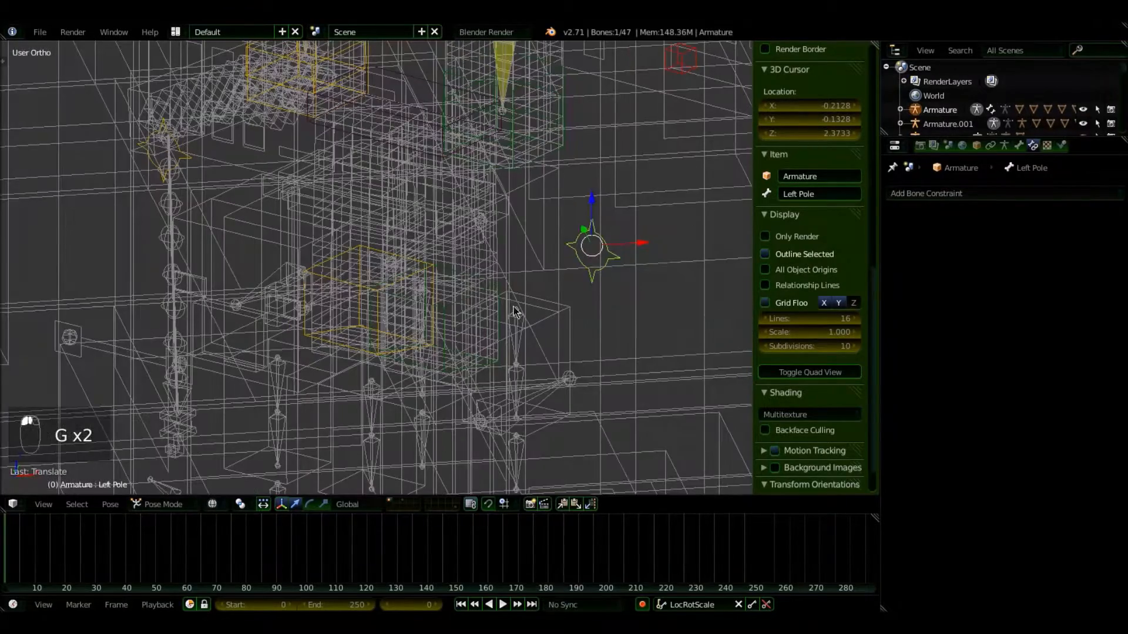
# Step: Move the Left Leg IK bone against the pig's flank in solid perspective view and clear the bone's rotation
pyautogui.rightClick(499, 301)
pyautogui.moveTo(500, 328)
pyautogui.mouseDown(button='middle')
pyautogui.moveTo(519, 371)
pyautogui.moveTo(558, 364)
pyautogui.moveTo(534, 289)
pyautogui.mouseUp(button='middle')
pyautogui.press('z')
pyautogui.press('KP_5')
pyautogui.scroll(-3, 546, 349)
pyautogui.scroll(5, 530, 281)
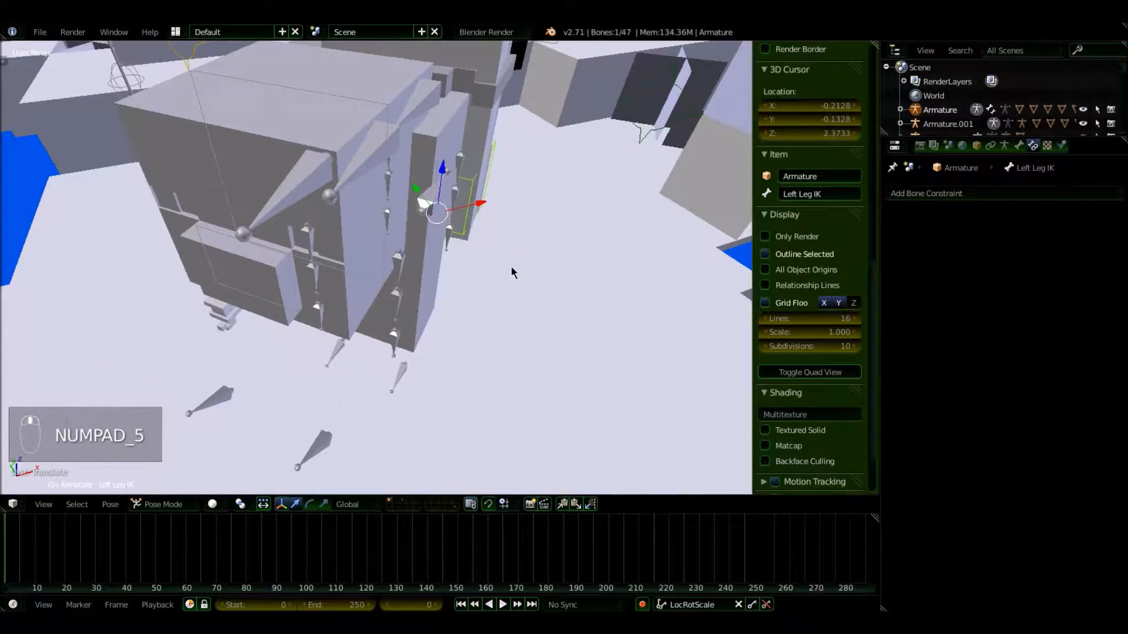
pyautogui.press('g')
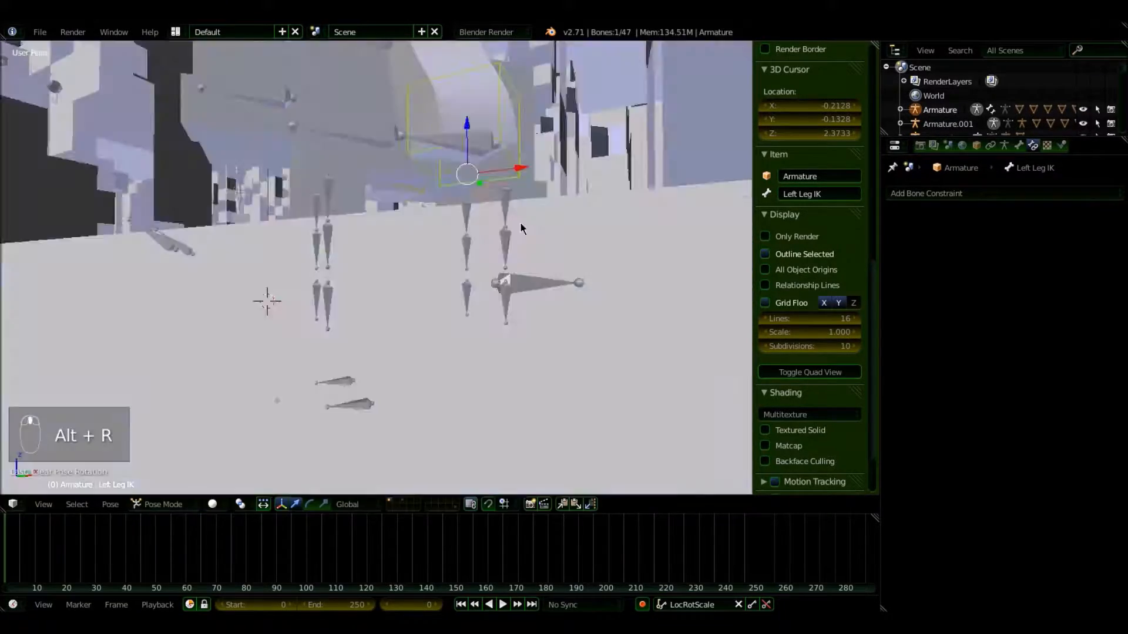
pyautogui.moveTo(520, 220); pyautogui.dragTo(560, 246, button='middle')
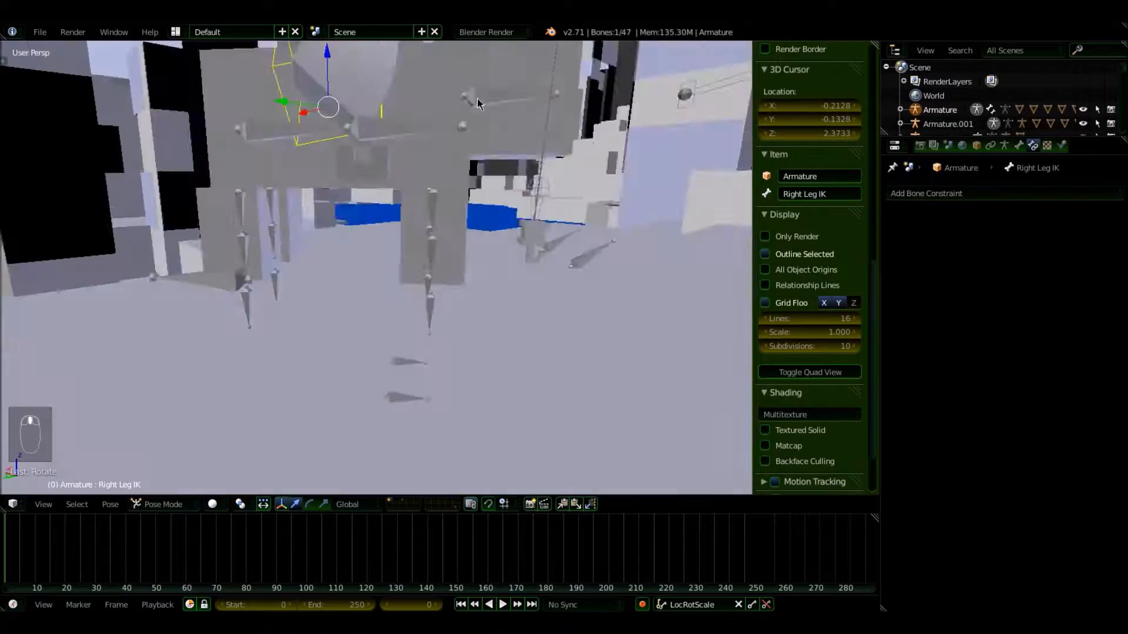
# Step: Rotate the Right Leg IK bone from several angles so the character's leg straddles the pig's side
pyautogui.press('r')
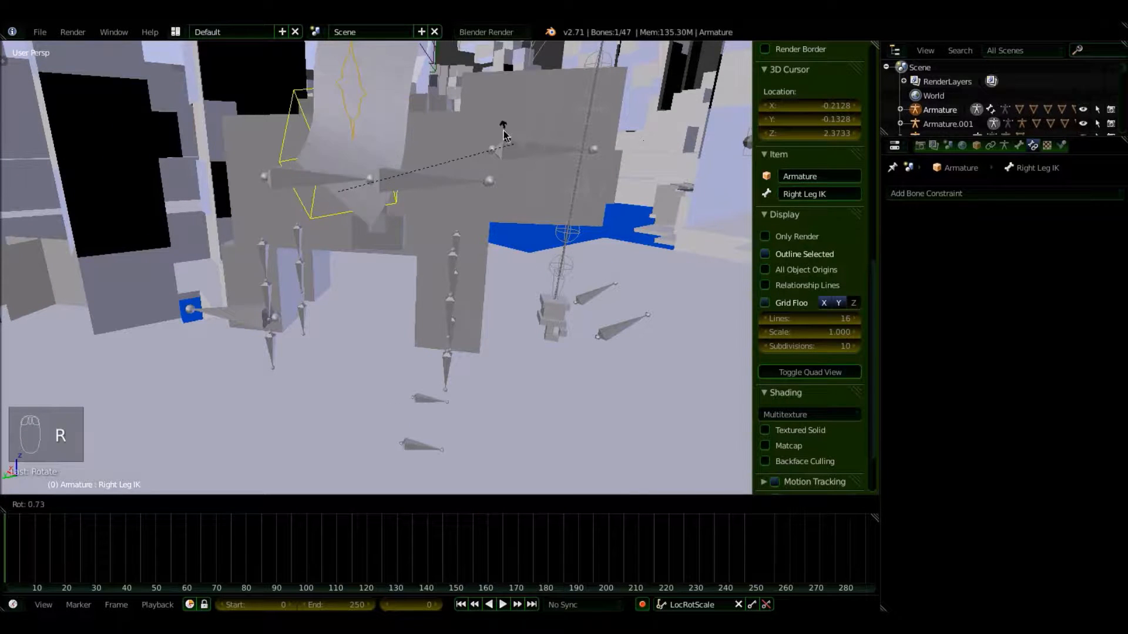
pyautogui.click(528, 232)
pyautogui.moveTo(509, 262); pyautogui.dragTo(657, 253, button='middle')
pyautogui.press('r')
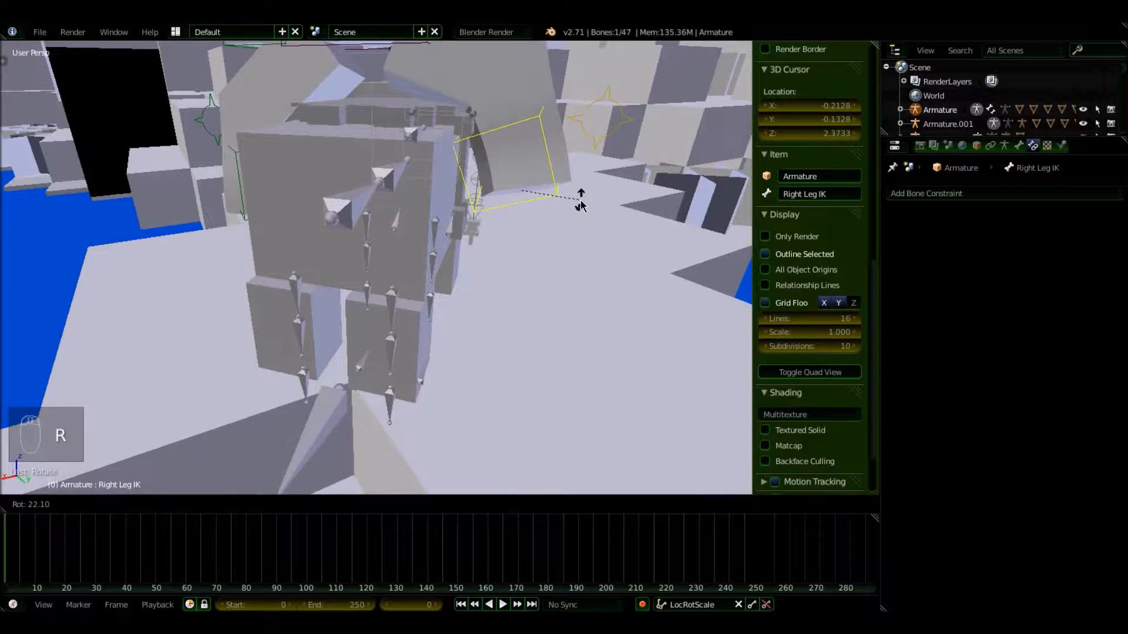
pyautogui.click(581, 205)
pyautogui.moveTo(580, 204); pyautogui.dragTo(577, 154, button='middle')
pyautogui.press('r')
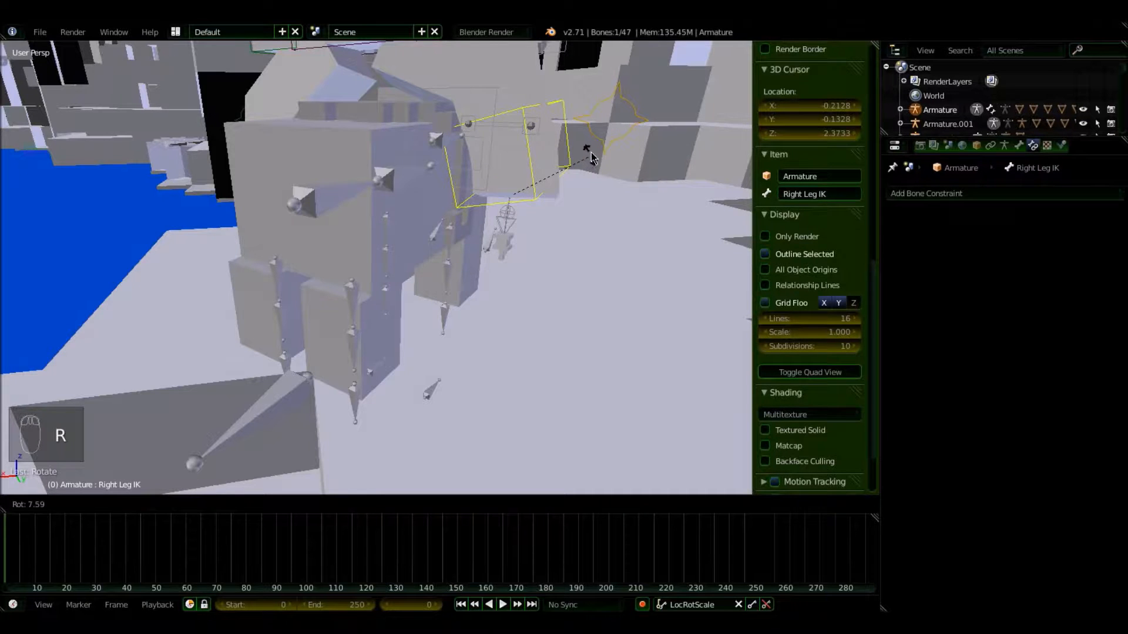
pyautogui.click(591, 139)
pyautogui.moveTo(591, 140); pyautogui.dragTo(530, 244, button='middle')
pyautogui.rightClick(275, 154)
pyautogui.scroll(-3, 520, 218)
pyautogui.press('r')
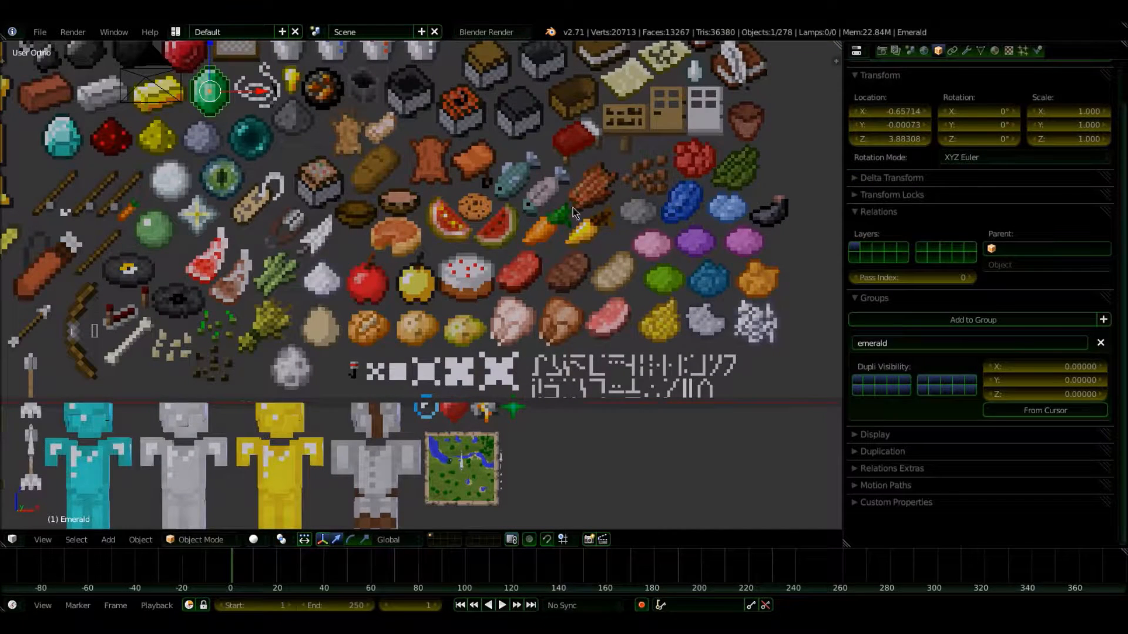
# Step: Select the carrot in the item collection file and copy it
pyautogui.rightClick(546, 226)
pyautogui.hotkey('ctrl', 'c')
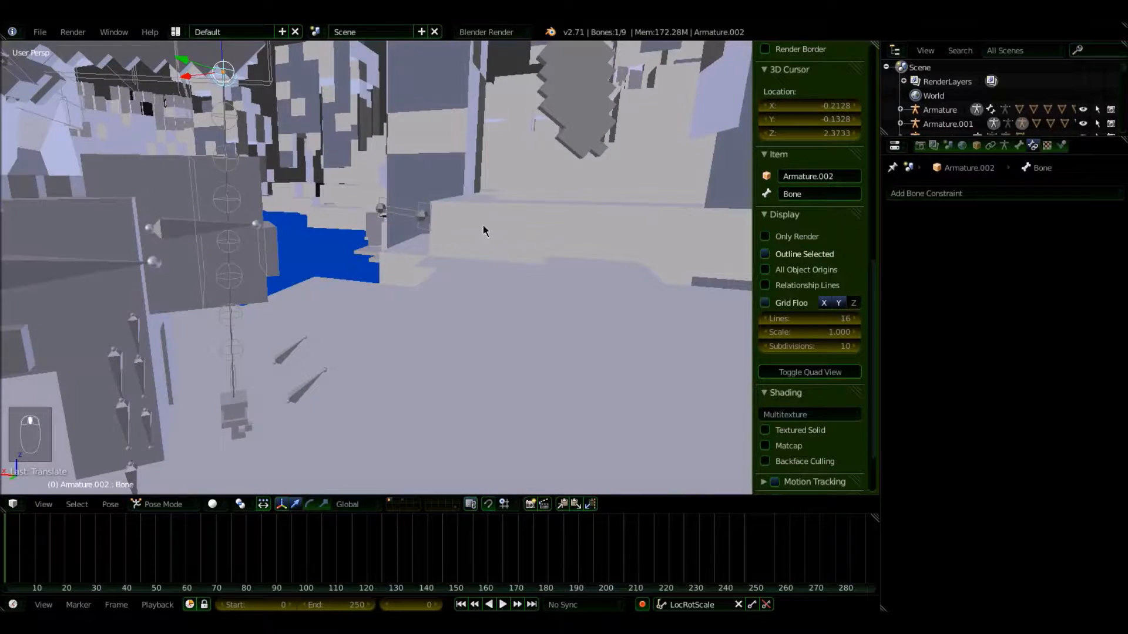
pyautogui.press('s')
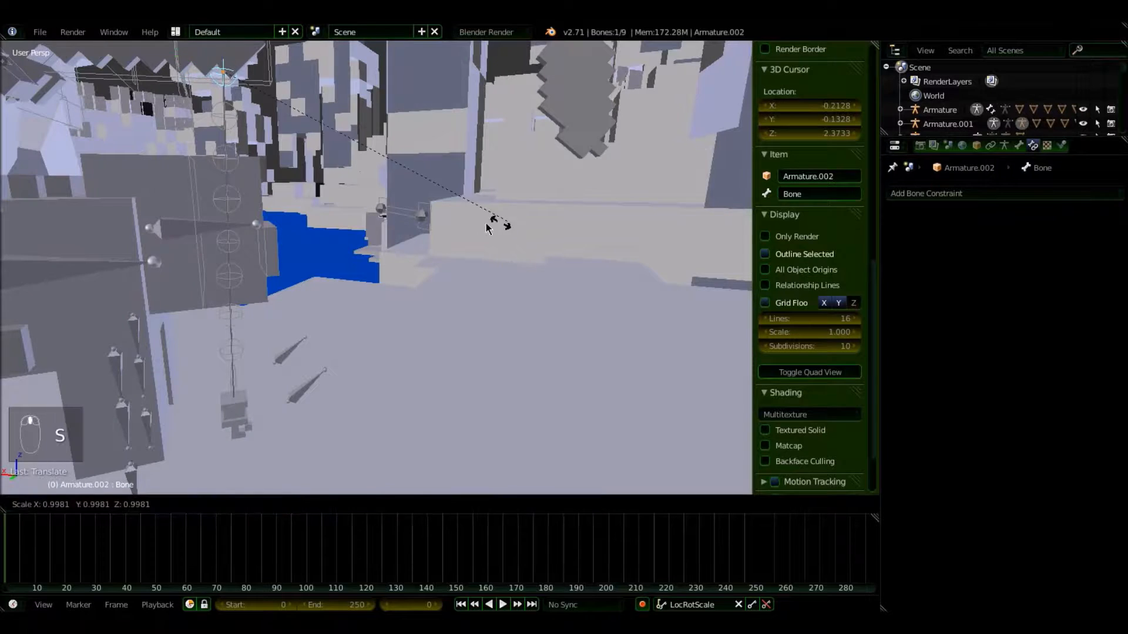
pyautogui.press('z')
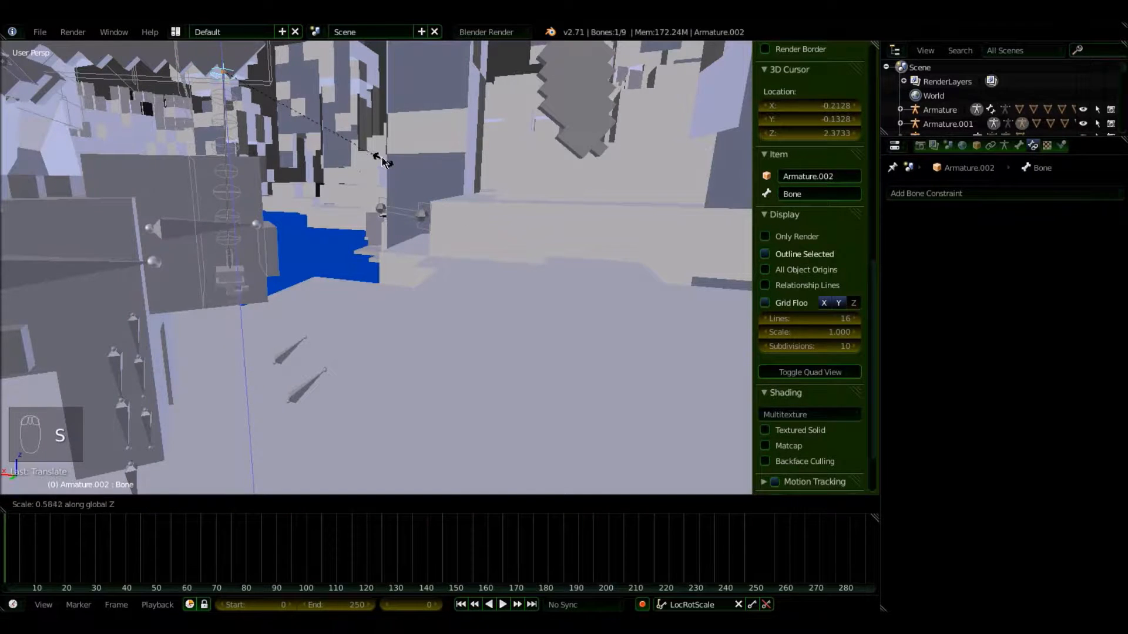
pyautogui.rightClick(374, 146)
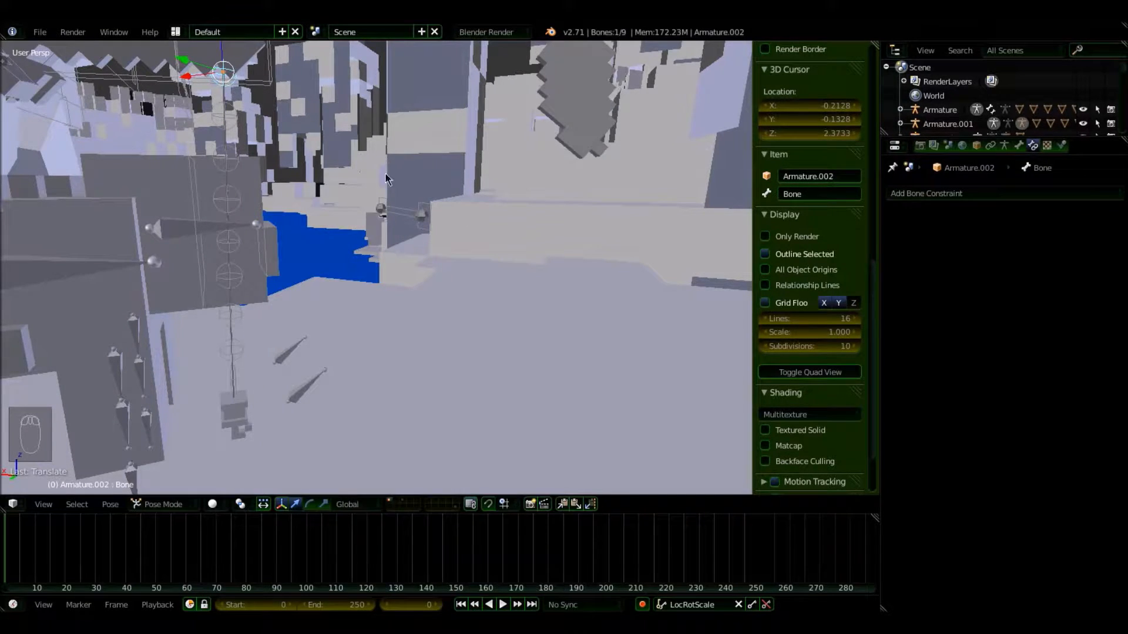
pyautogui.keyDown('shift'); pyautogui.moveTo(348, 323); pyautogui.dragTo(244, 234, button='middle'); pyautogui.keyUp('shift')
pyautogui.moveTo(352, 154); pyautogui.dragTo(540, 200, button='middle')
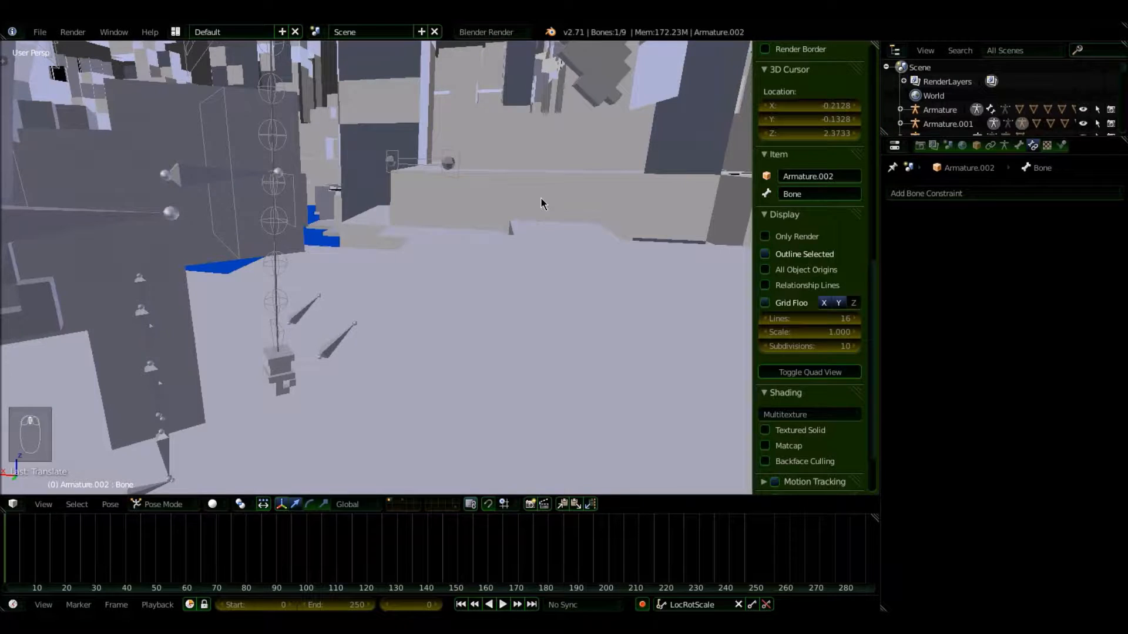
# Step: Scale the fishing line's top bone to 0.7 along the global Z axis to shorten the line
pyautogui.press('s')
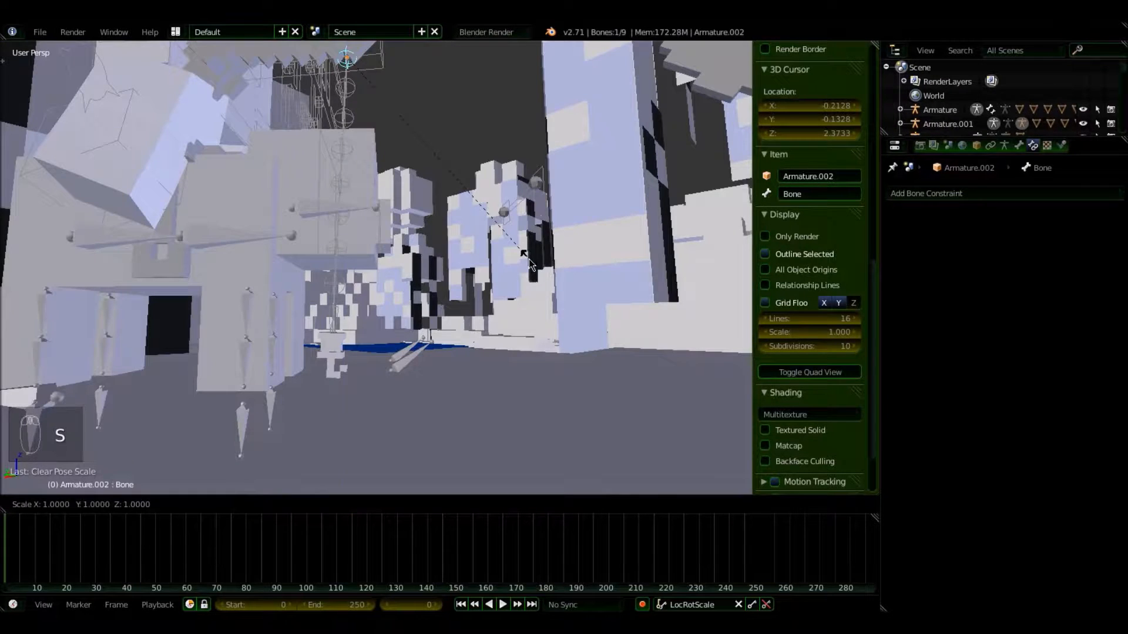
pyautogui.write('z.')
pyautogui.write('7')
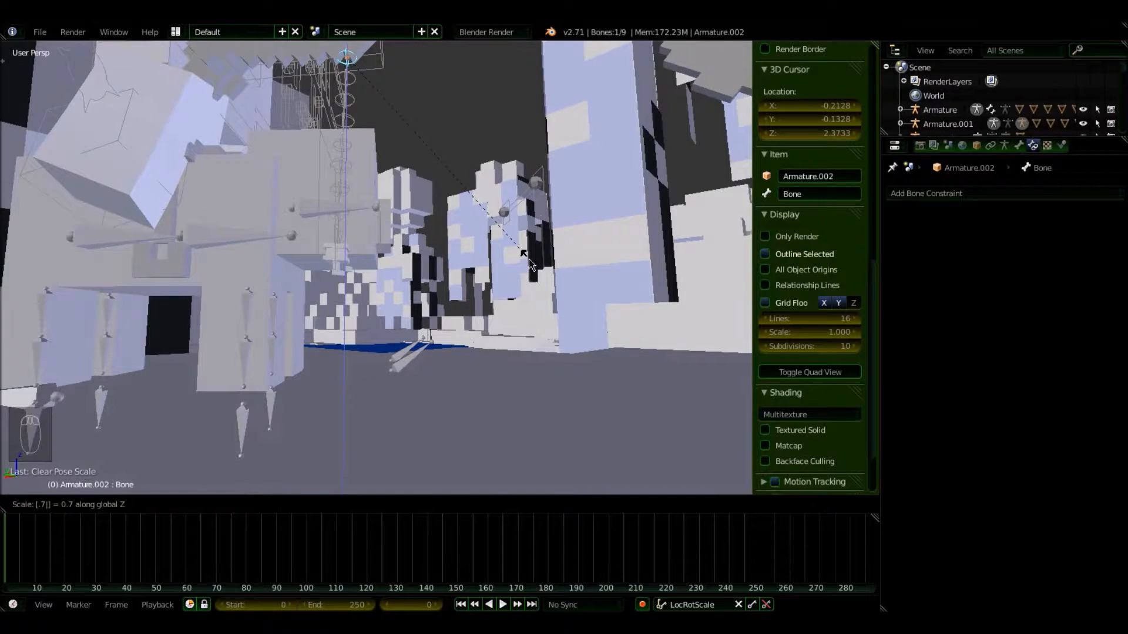
pyautogui.press('Return')
# Step: Move the Right Leg IK bone in several small shifts so the leg rests along the pig's side
pyautogui.moveTo(527, 256); pyautogui.dragTo(383, 203, button='middle')
pyautogui.click(382, 195)
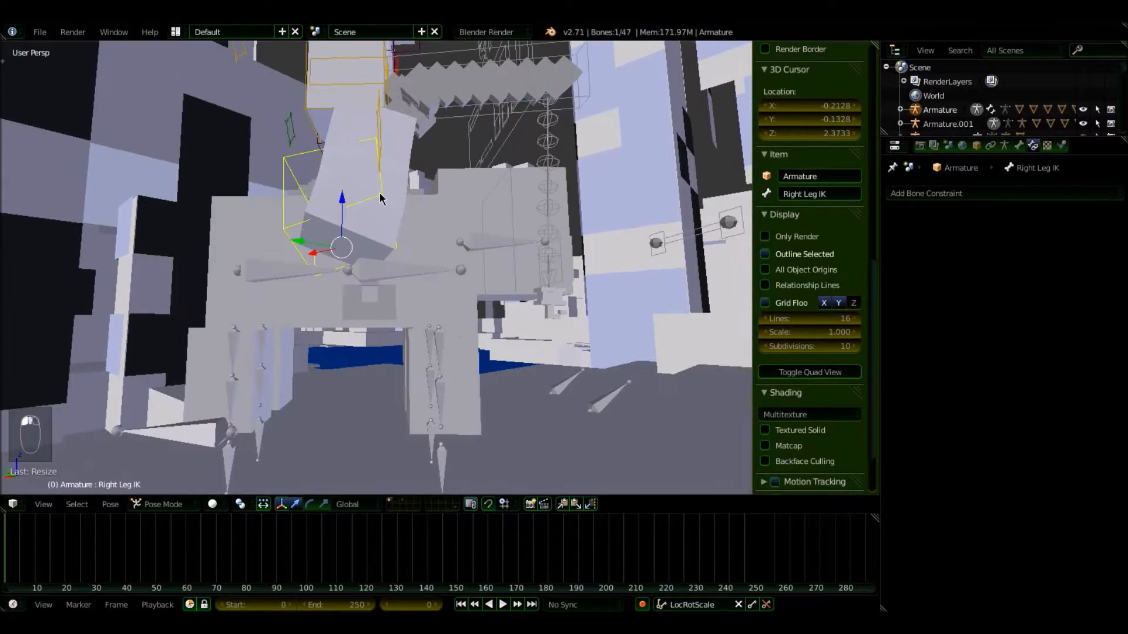
pyautogui.press('g')
pyautogui.click(404, 201)
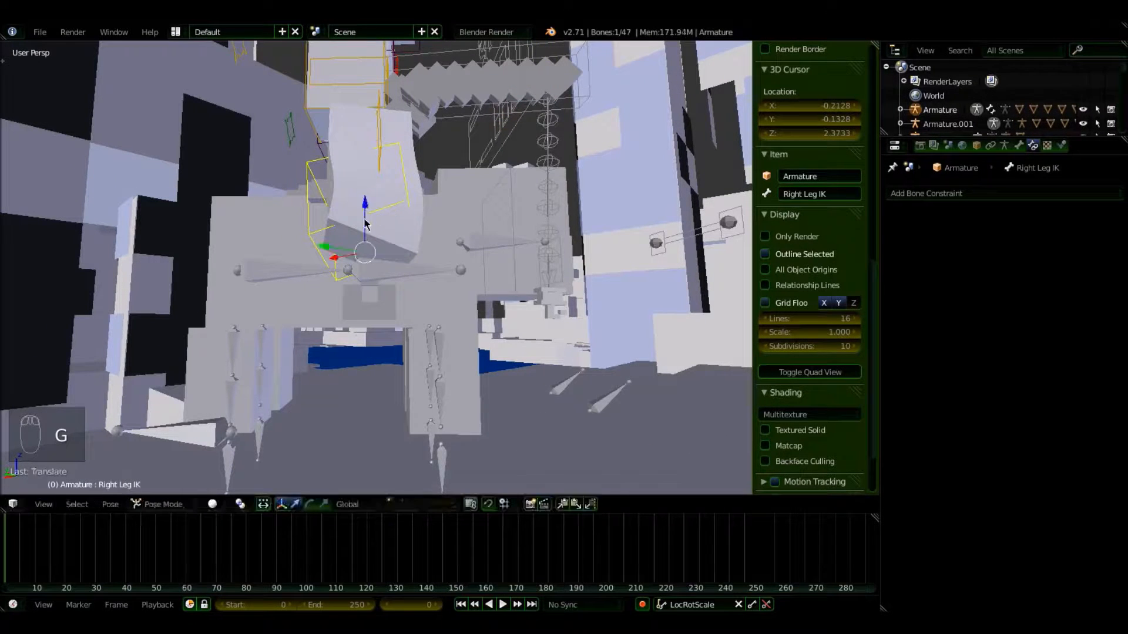
pyautogui.press('g')
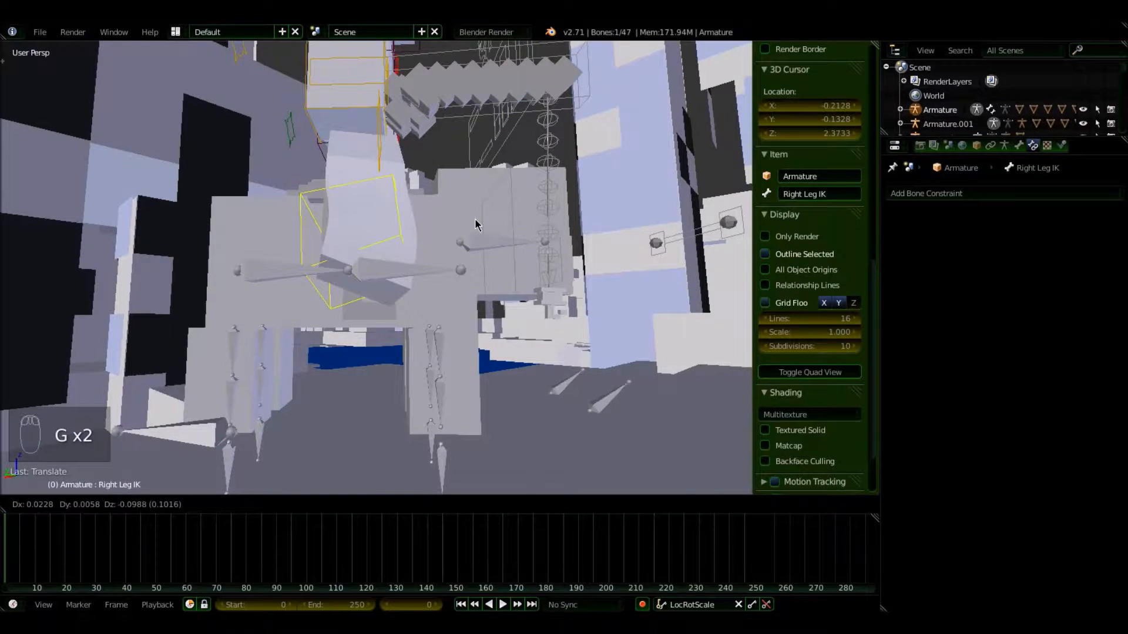
pyautogui.click(475, 215)
pyautogui.moveTo(474, 220); pyautogui.dragTo(572, 226, button='middle')
pyautogui.press('g')
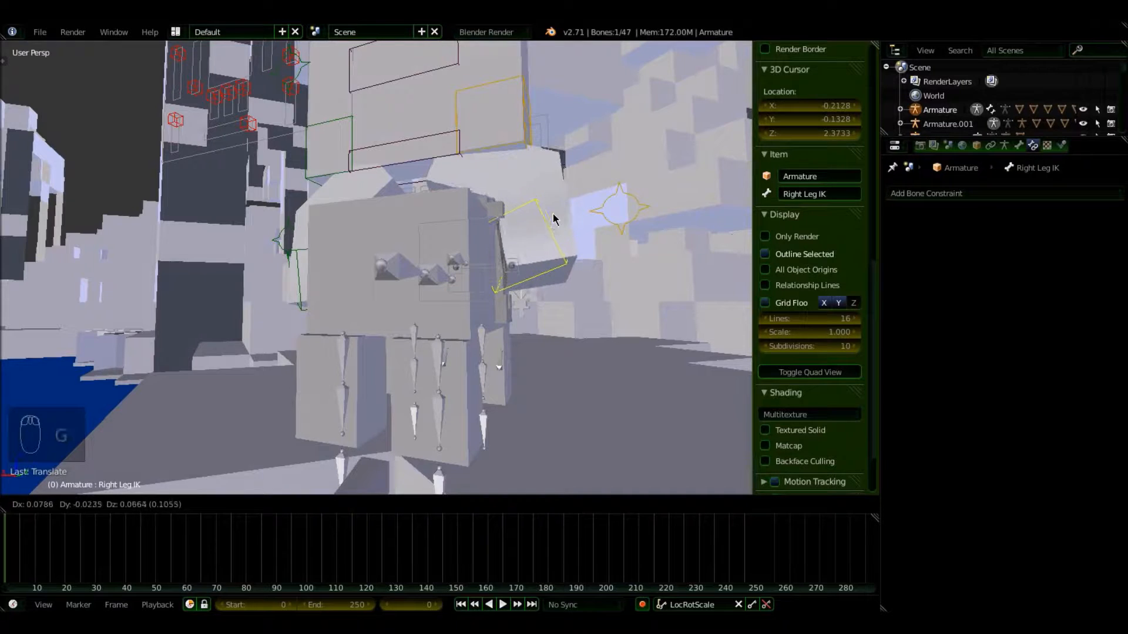
pyautogui.click(553, 217)
pyautogui.scroll(4, 531, 304)
pyautogui.scroll(-3, 531, 304)
pyautogui.moveTo(532, 304); pyautogui.dragTo(442, 173, button='middle')
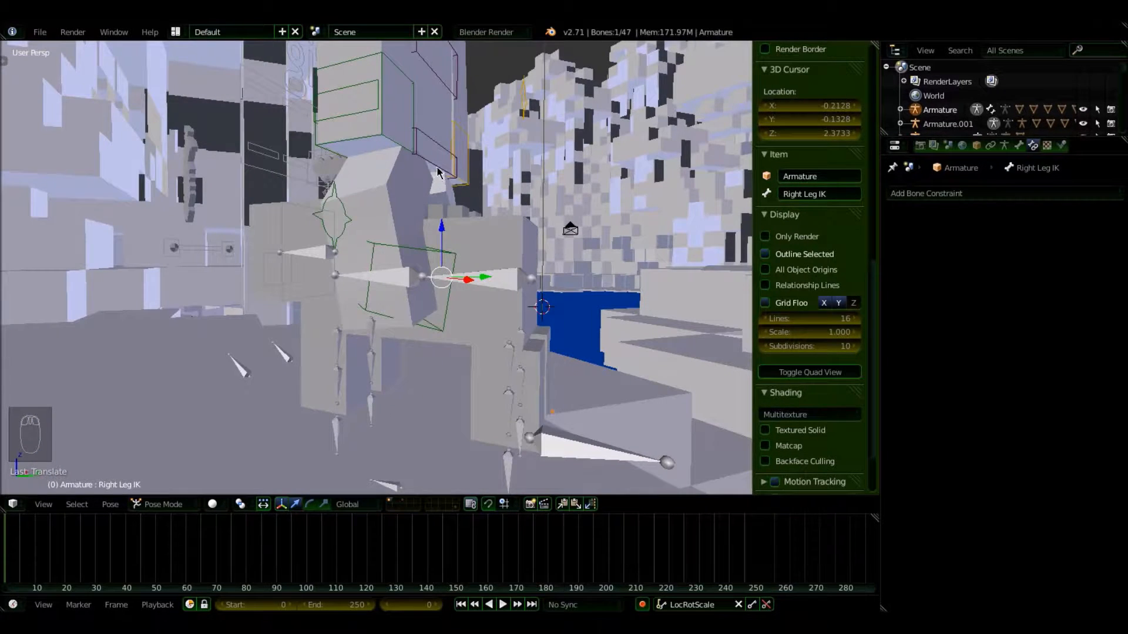
# Step: Move the bone at the character's waist to adjust the seated pose on the pig
pyautogui.click(427, 184)
pyautogui.moveTo(423, 211); pyautogui.dragTo(446, 214, button='middle')
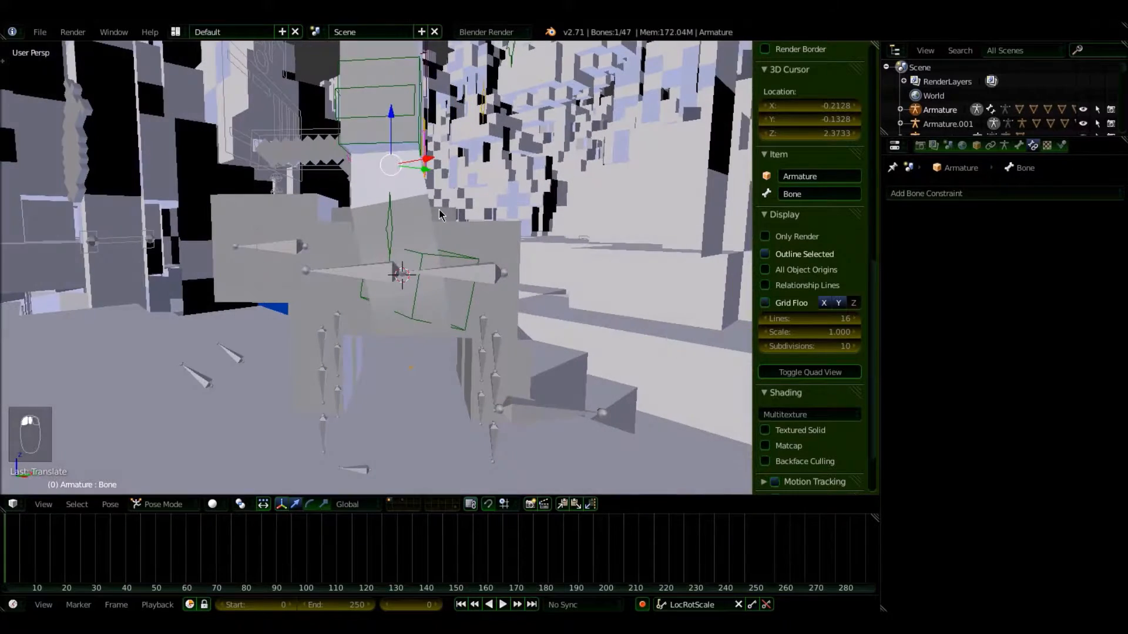
pyautogui.press('g')
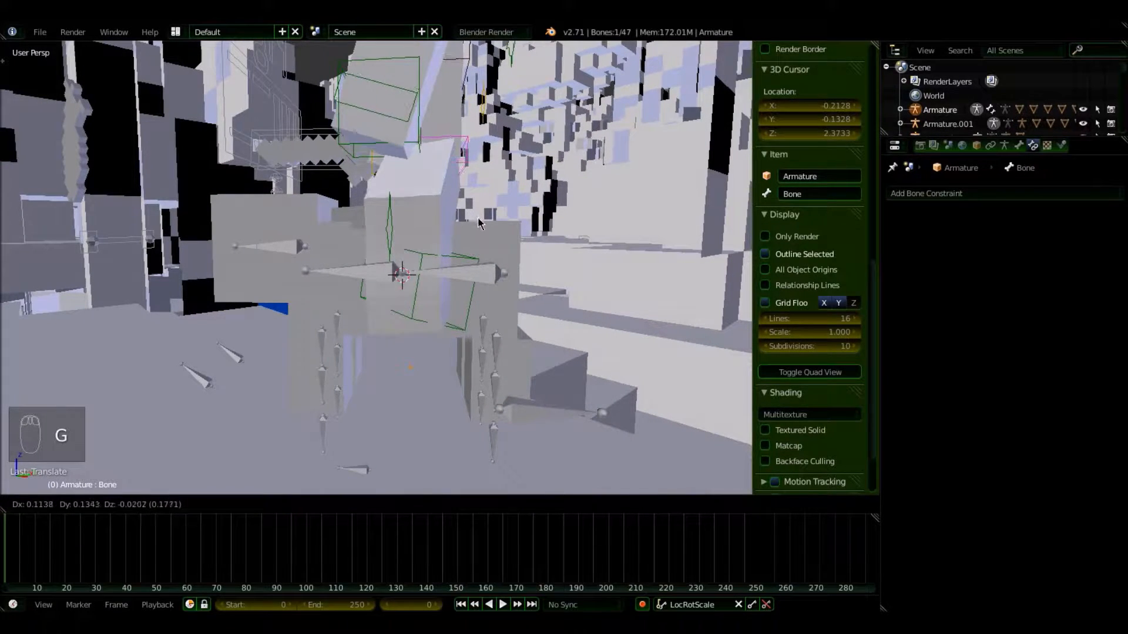
pyautogui.click(480, 229)
pyautogui.moveTo(481, 229); pyautogui.dragTo(384, 192, button='middle')
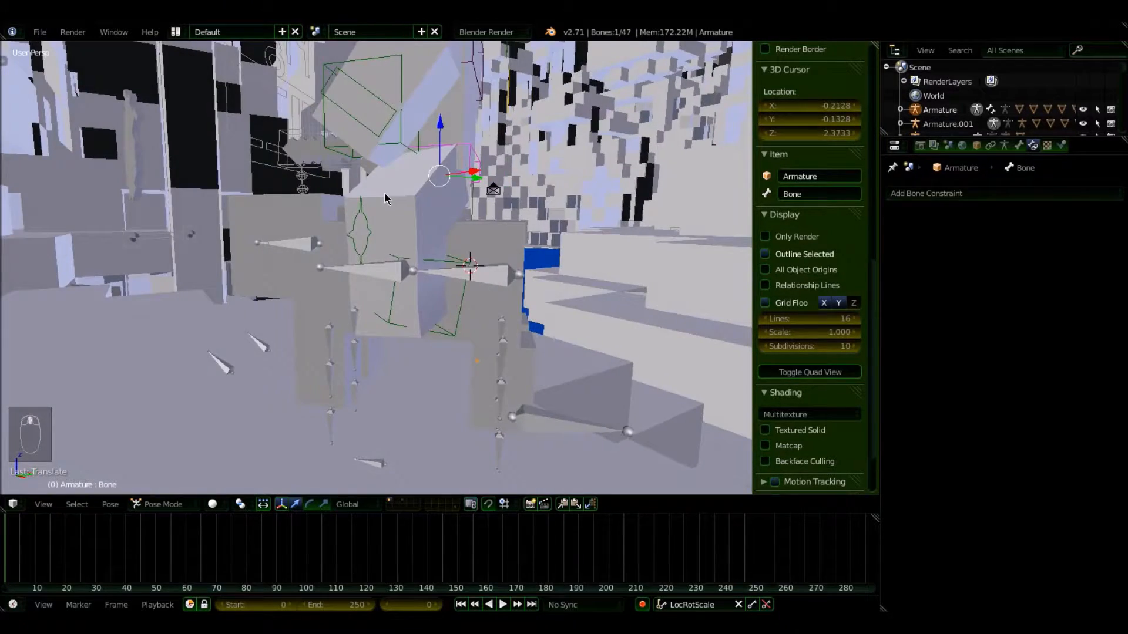
# Step: Move the pasted carrot in Object Mode down beside the pig's head, near the end of the fishing line
pyautogui.press('KP_0')
pyautogui.moveTo(387, 176); pyautogui.dragTo(355, 236, button='middle')
pyautogui.press('KP_Decimal')
pyautogui.scroll(-2, 337, 263)
pyautogui.scroll(-5, 335, 261)
pyautogui.moveTo(335, 261); pyautogui.dragTo(291, 247, button='middle')
pyautogui.scroll(-3, 259, 287)
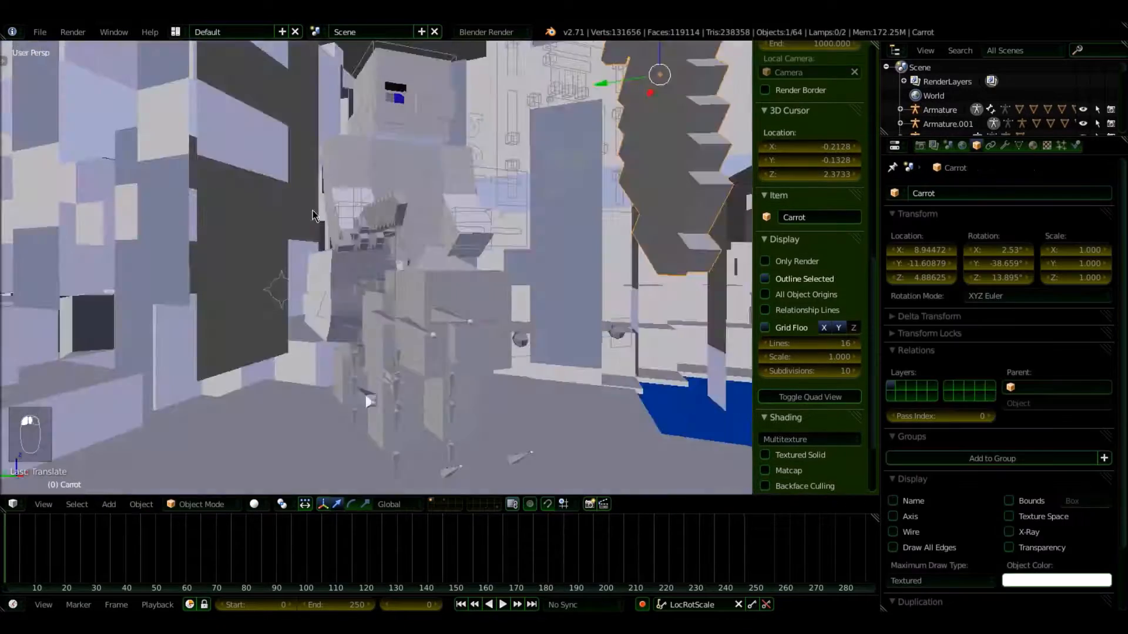
pyautogui.moveTo(365, 395); pyautogui.dragTo(487, 358, button='middle')
pyautogui.press('g')
pyautogui.click(397, 364)
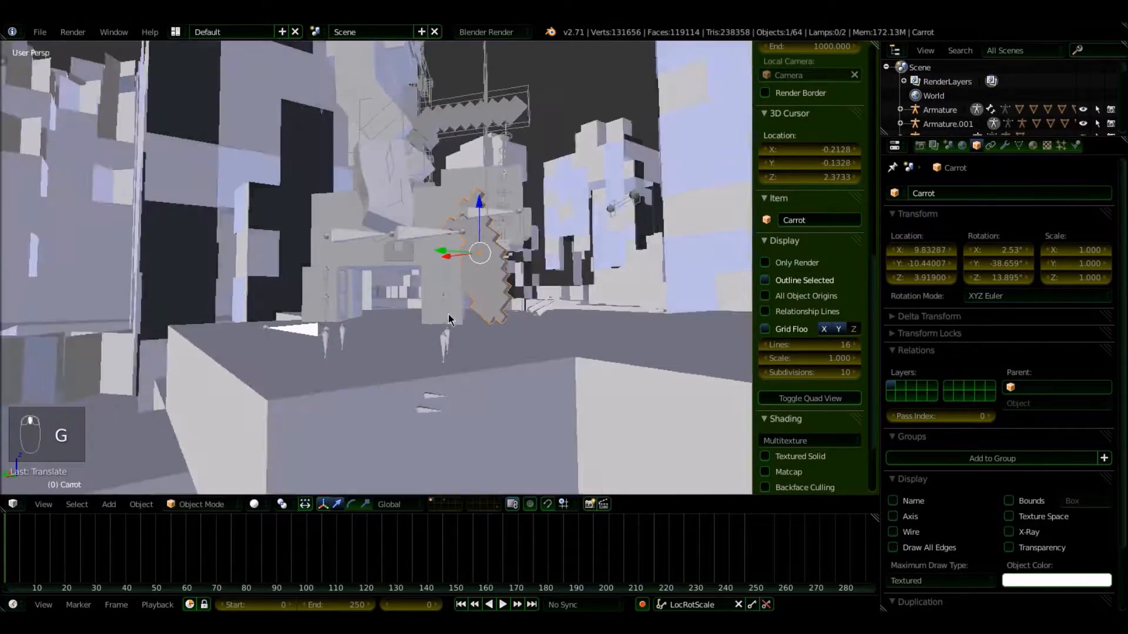
# Step: Rotate the carrot -45° about the global Y axis and move it against the hook at the fishing line's end
pyautogui.write('r')
pyautogui.write('y-45')
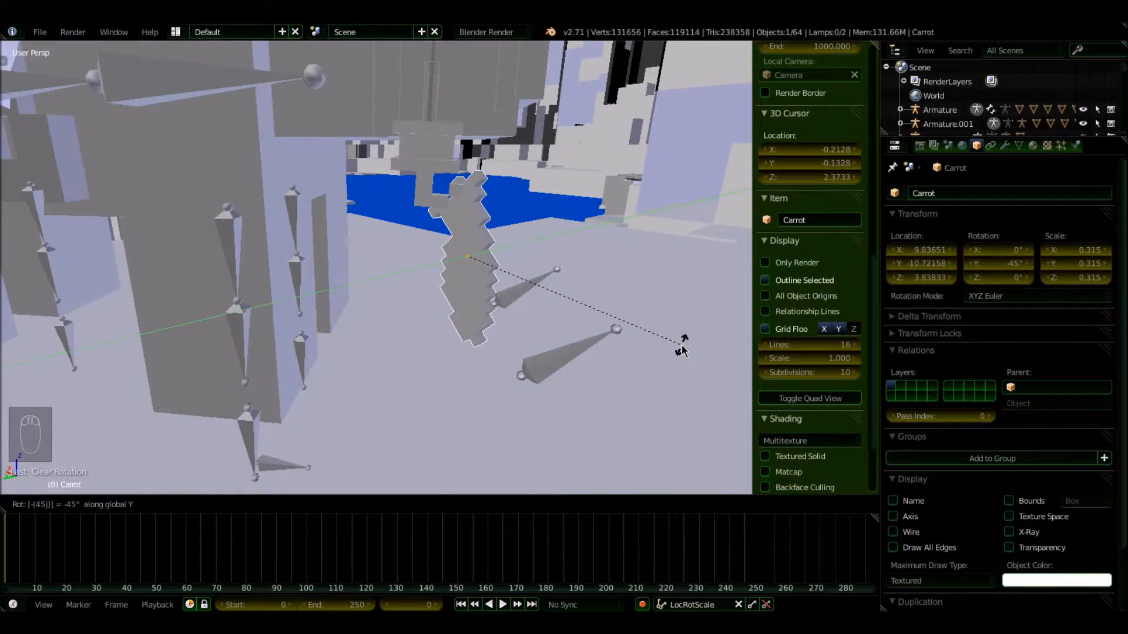
pyautogui.press('Return')
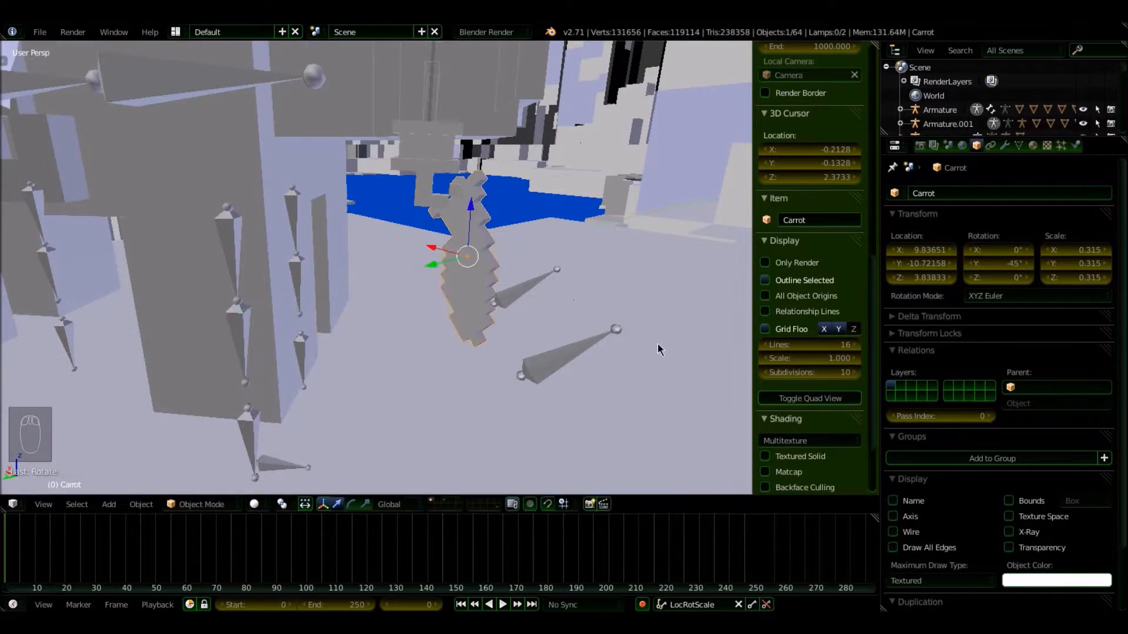
pyautogui.moveTo(659, 347); pyautogui.dragTo(623, 264, button='middle')
pyautogui.press('g')
pyautogui.click(611, 200)
pyautogui.moveTo(611, 200); pyautogui.dragTo(572, 119, button='middle')
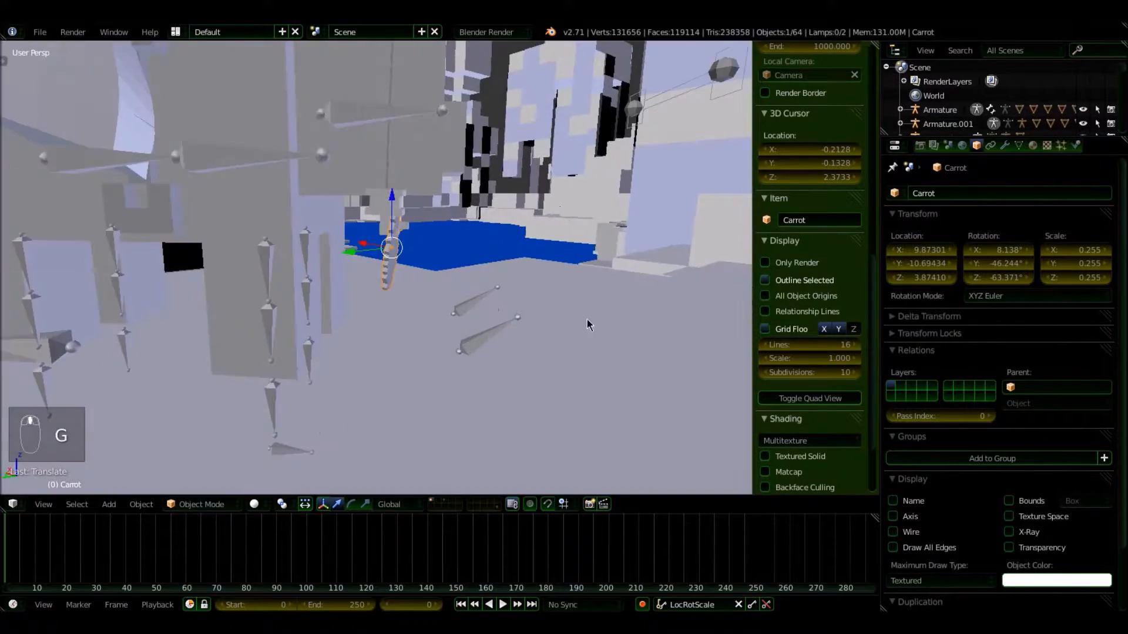
# Step: Add a Child Of constraint to the carrot, and select the fishing line's hook to look up its object name
pyautogui.moveTo(587, 319); pyautogui.dragTo(527, 352, button='middle')
pyautogui.scroll(5, 390, 315)
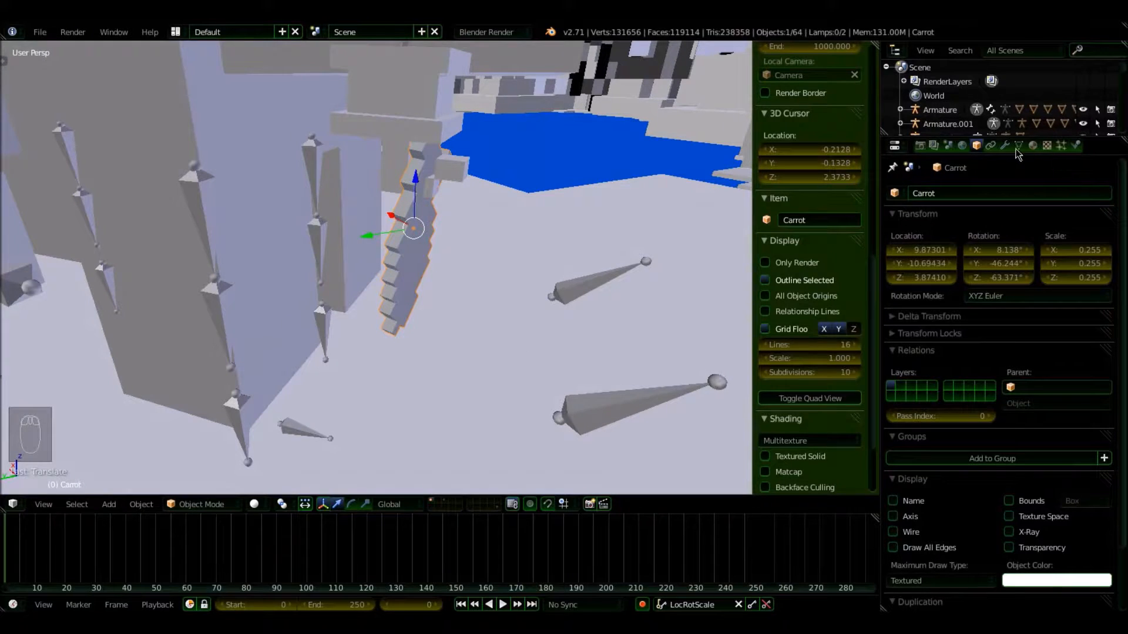
pyautogui.click(992, 147)
pyautogui.click(991, 193)
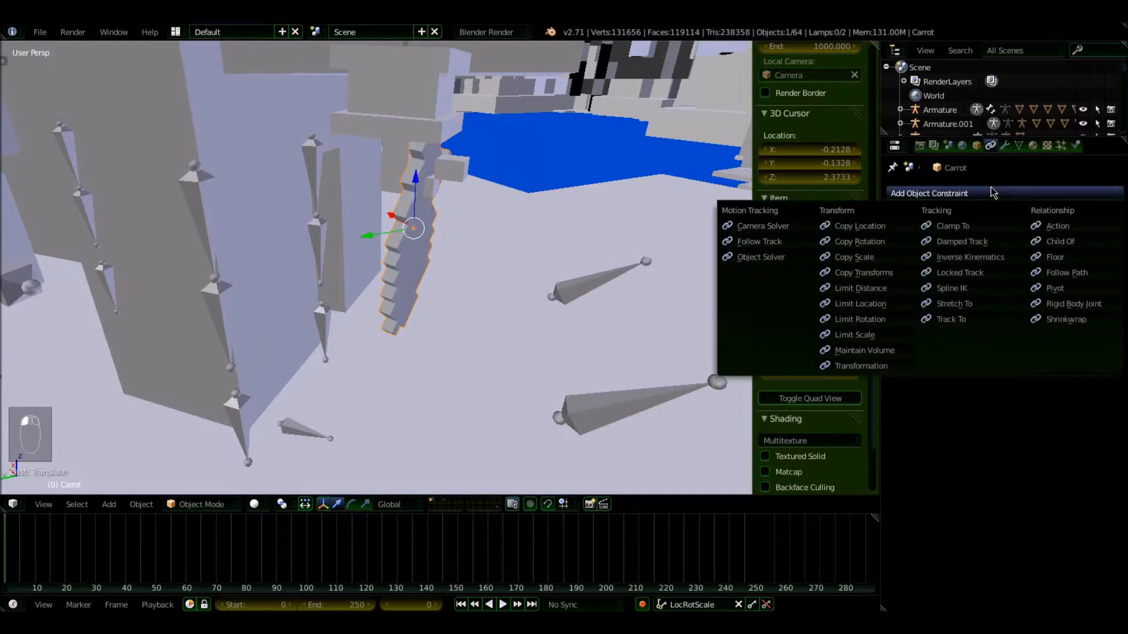
pyautogui.click(1066, 242)
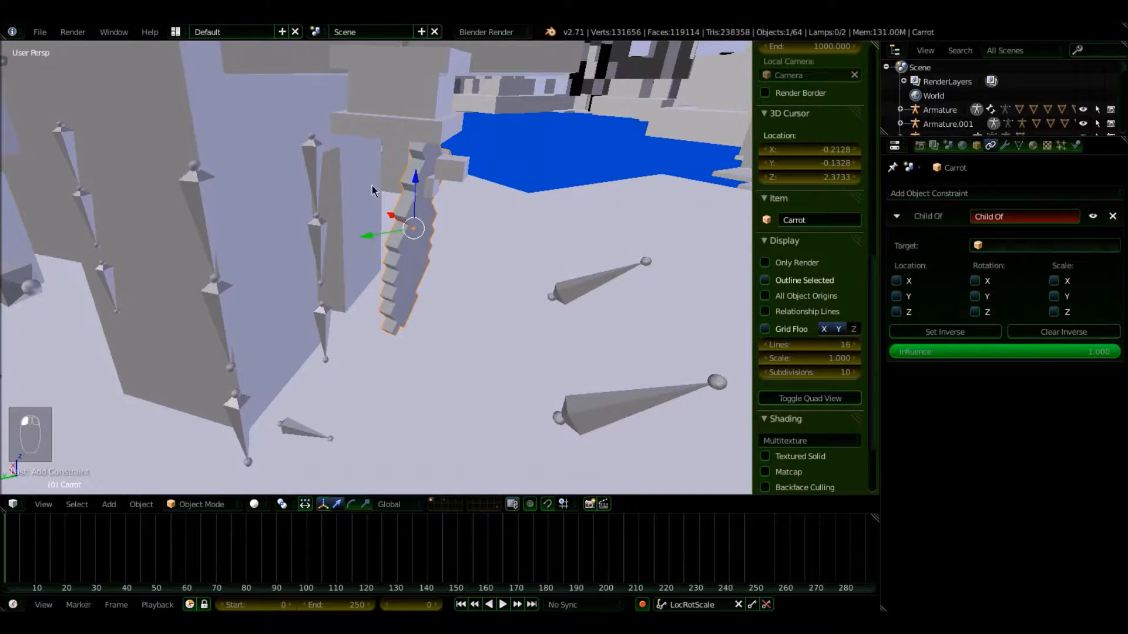
pyautogui.click(468, 176)
pyautogui.moveTo(468, 176); pyautogui.dragTo(737, 227, button='middle')
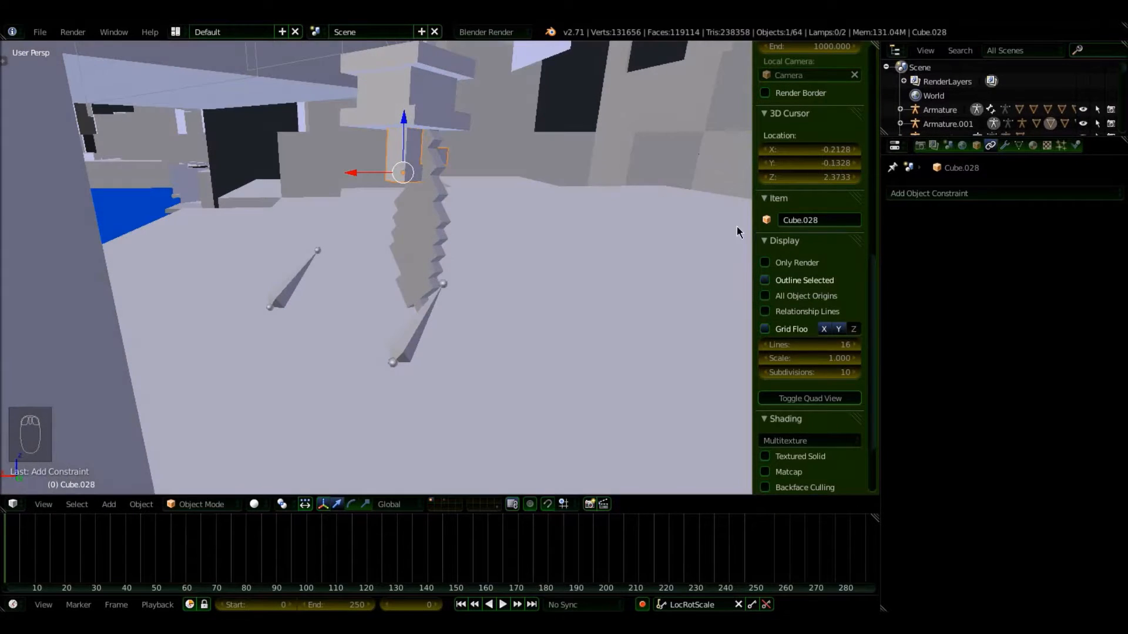
pyautogui.scroll(-2, 811, 235)
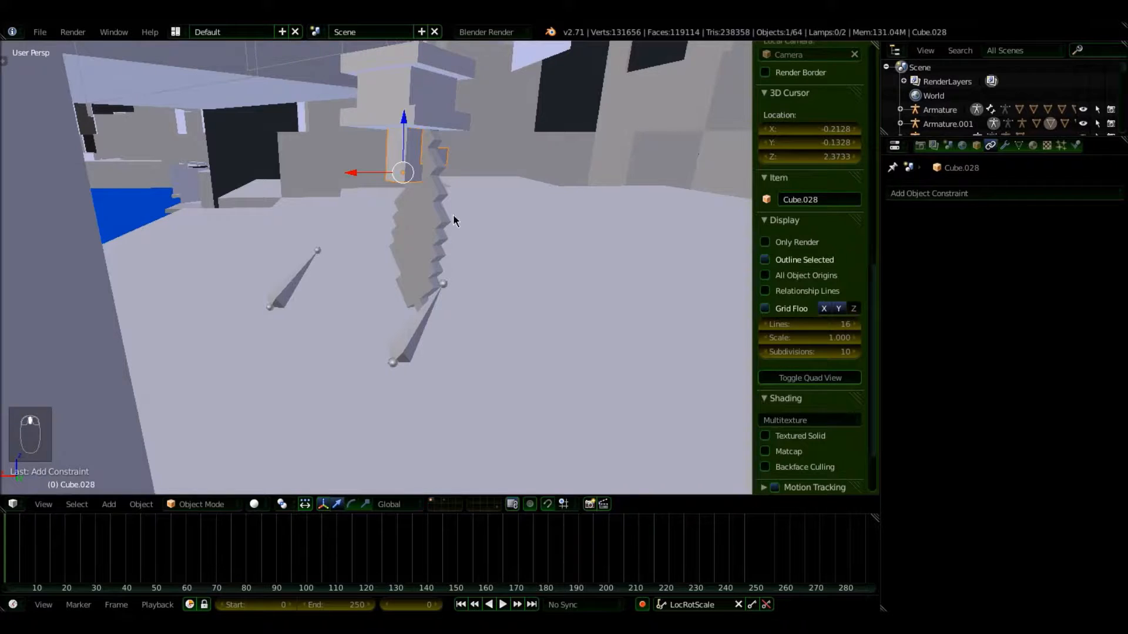
# Step: Set the target of the carrot's Child Of constraint to Cube.028 and set the inverse
pyautogui.click(404, 227)
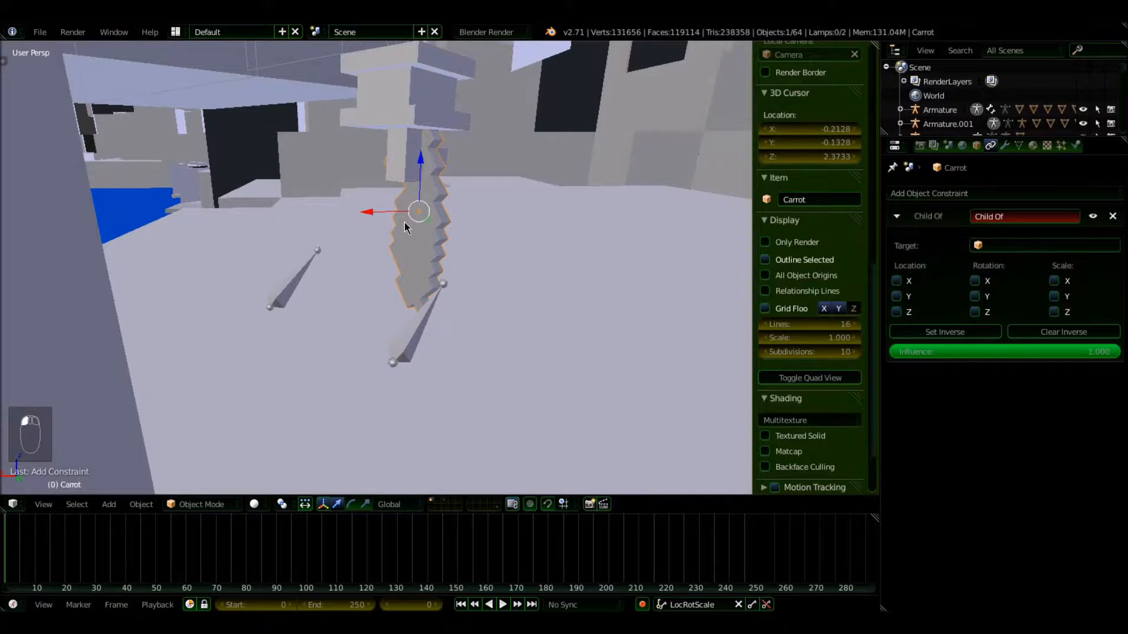
pyautogui.click(1041, 240)
pyautogui.write('cube')
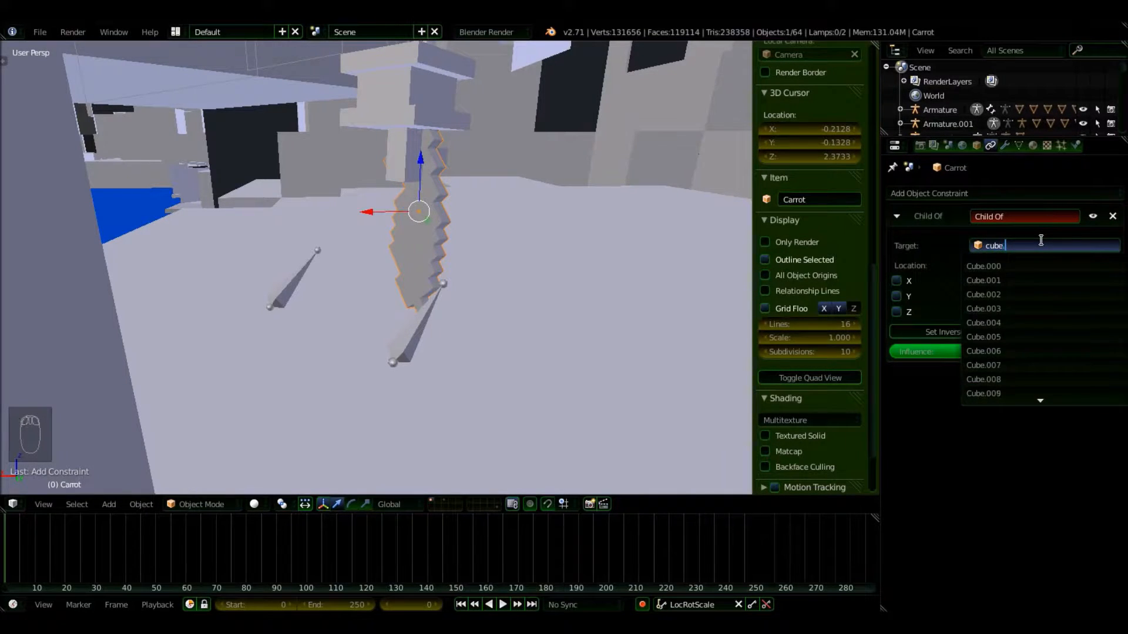
pyautogui.write('.028')
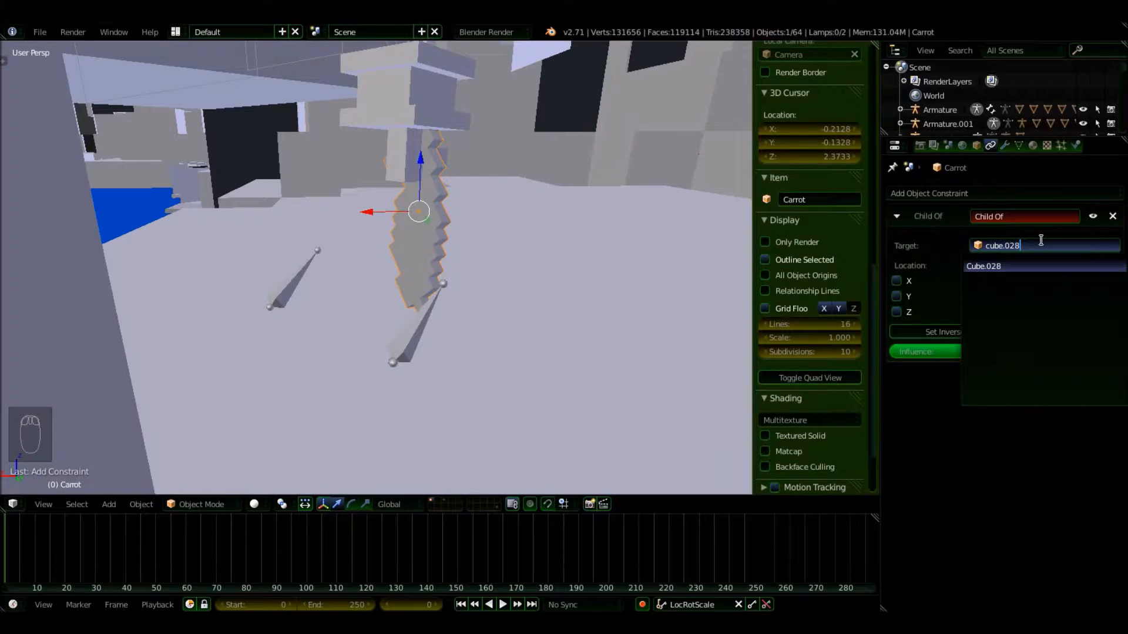
pyautogui.press('Return')
pyautogui.click(950, 352)
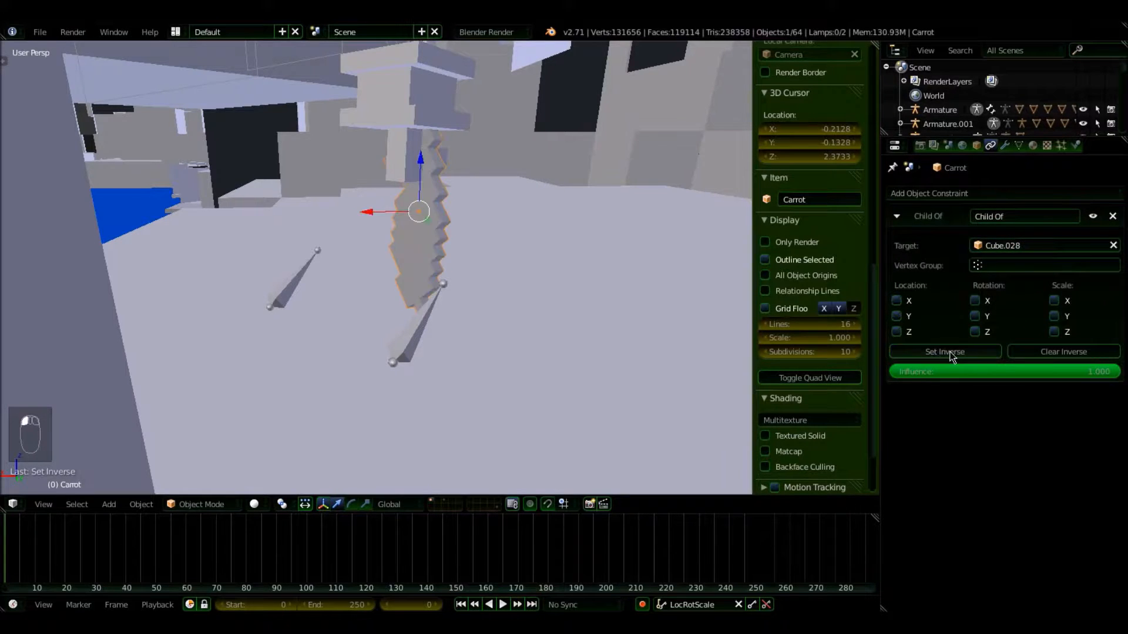
# Step: Test the carrot's attachment by trial-moving the hook and the fishing line's lower bone, cancelling each move
pyautogui.moveTo(468, 292); pyautogui.dragTo(357, 238, button='middle')
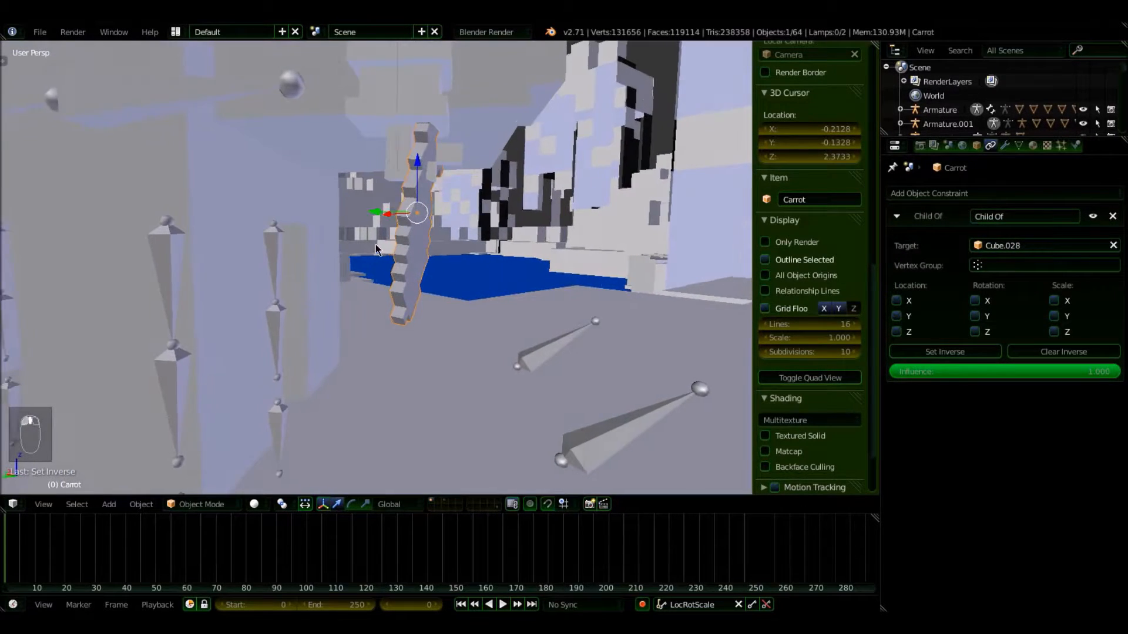
pyautogui.click(440, 107)
pyautogui.press('g')
pyautogui.rightClick(471, 87)
pyautogui.click(452, 152)
pyautogui.press('g')
pyautogui.rightClick(474, 153)
pyautogui.scroll(-3, 474, 154)
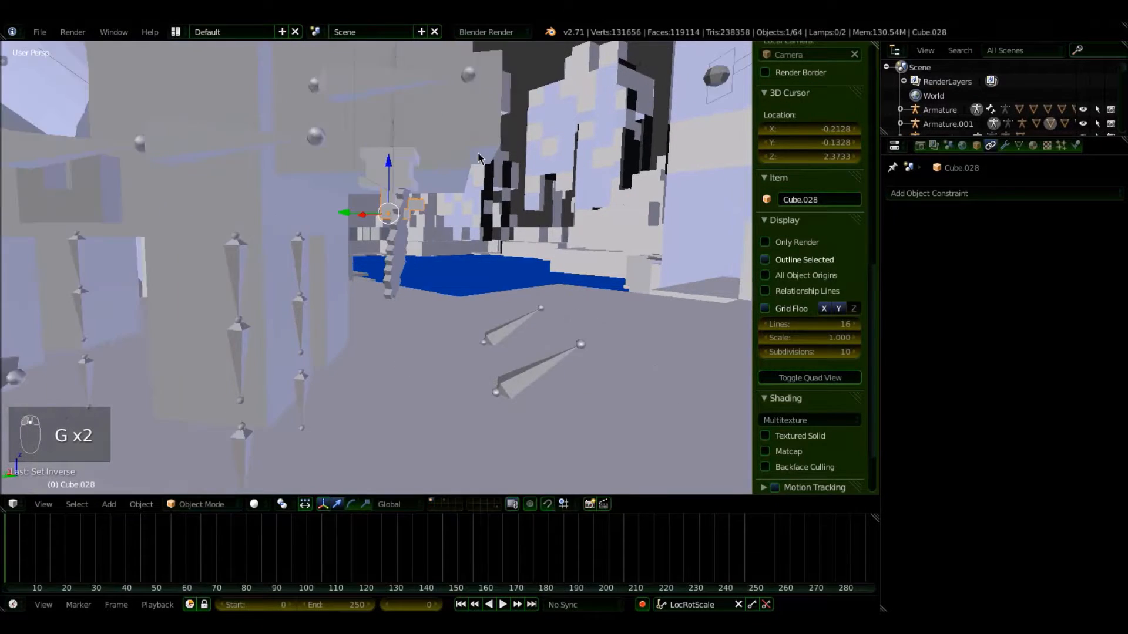
pyautogui.keyDown('shift'); pyautogui.moveTo(474, 155); pyautogui.dragTo(477, 214, button='middle'); pyautogui.keyUp('shift')
pyautogui.rightClick(406, 226)
pyautogui.moveTo(470, 252); pyautogui.dragTo(541, 269, button='middle')
pyautogui.press('g')
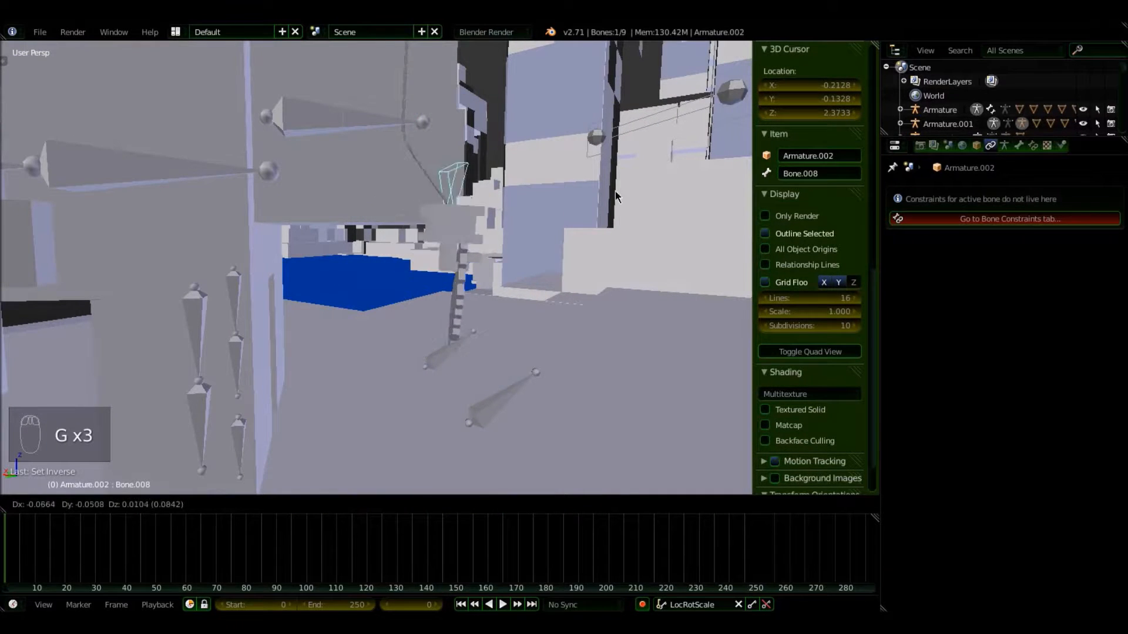
pyautogui.rightClick(622, 187)
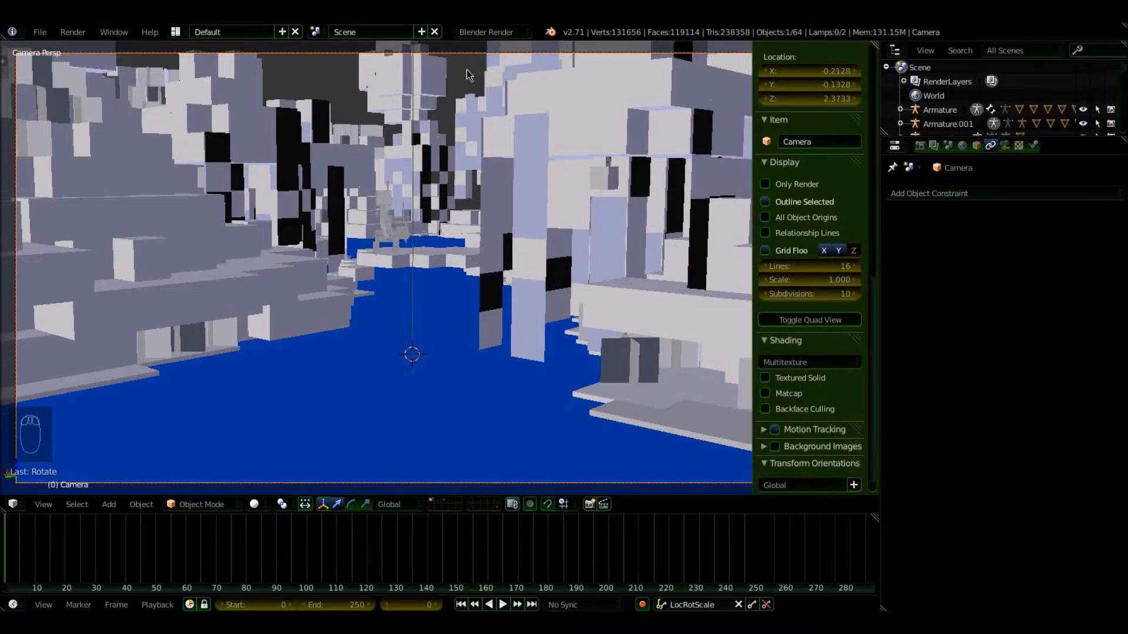
# Step: Insert a LocRotScale keyframe for the camera at frame 0
pyautogui.scroll(-3, 486, 143)
pyautogui.scroll(2, 486, 227)
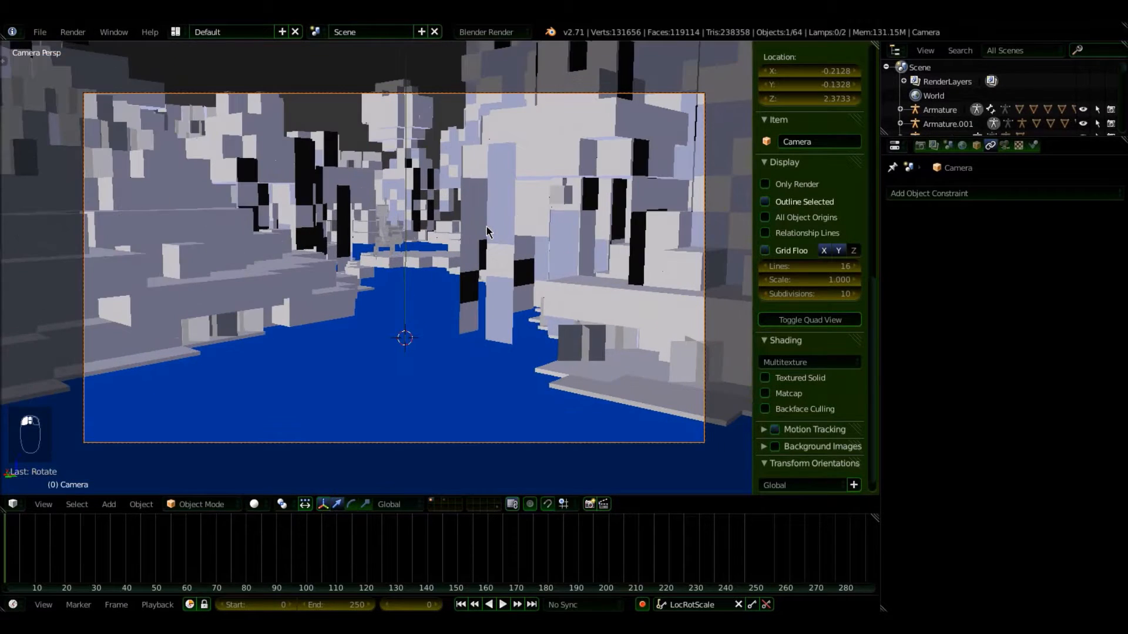
pyautogui.moveTo(477, 227); pyautogui.dragTo(464, 230, button='middle')
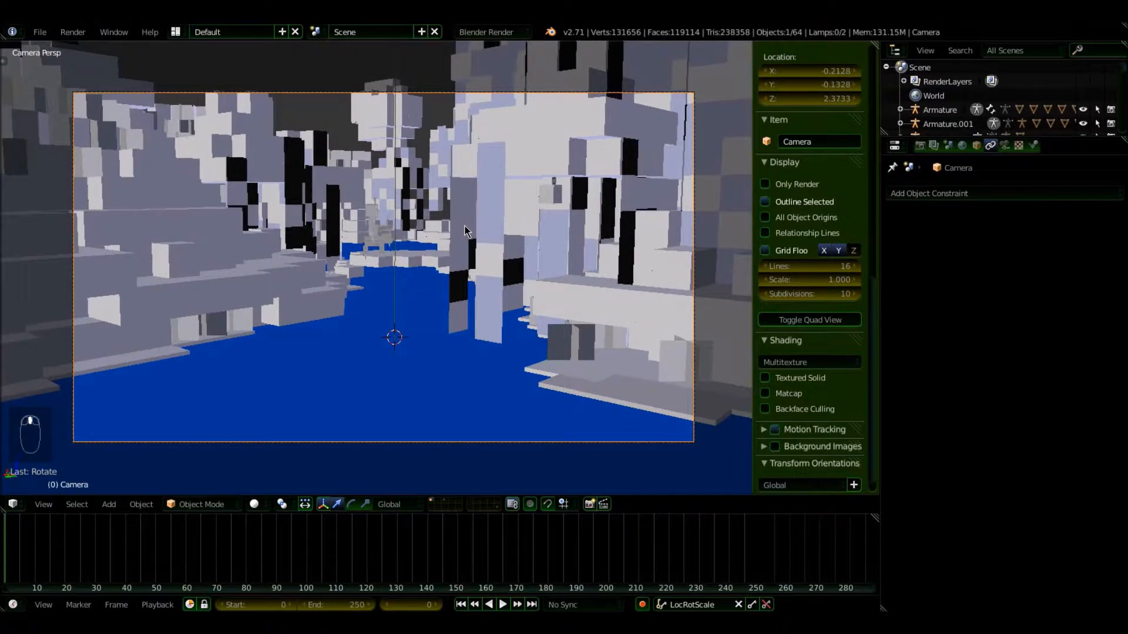
pyautogui.press('i')
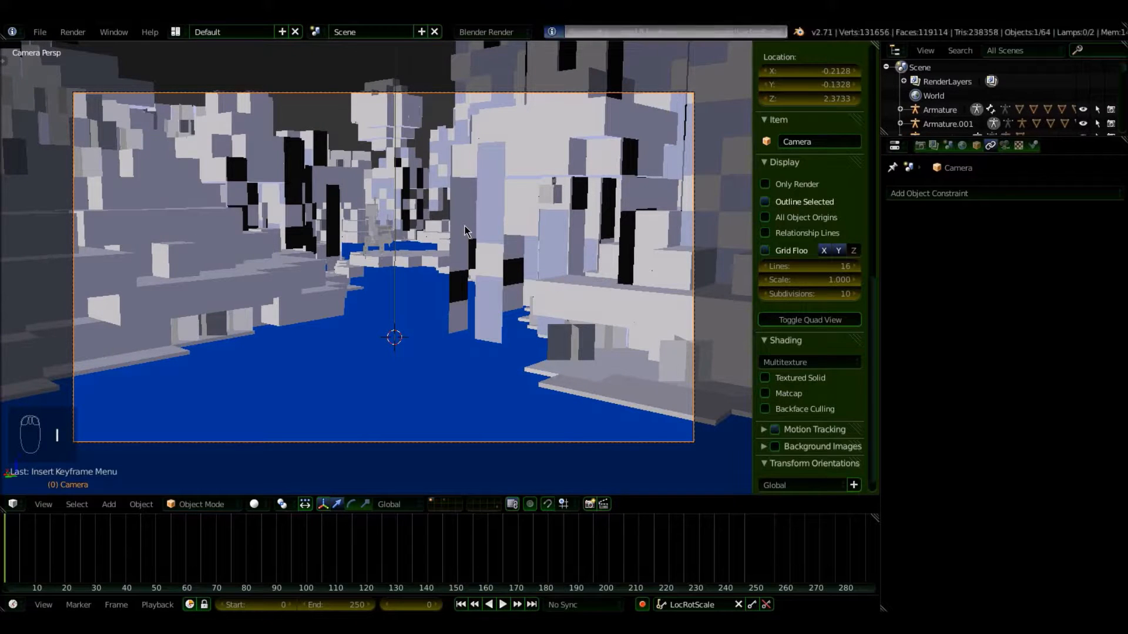
# Step: Fly the camera forward over the water toward the pig rider, and advance the current frame on the timeline
pyautogui.scroll(1, 488, 238)
pyautogui.hotkey('shift', 'f')
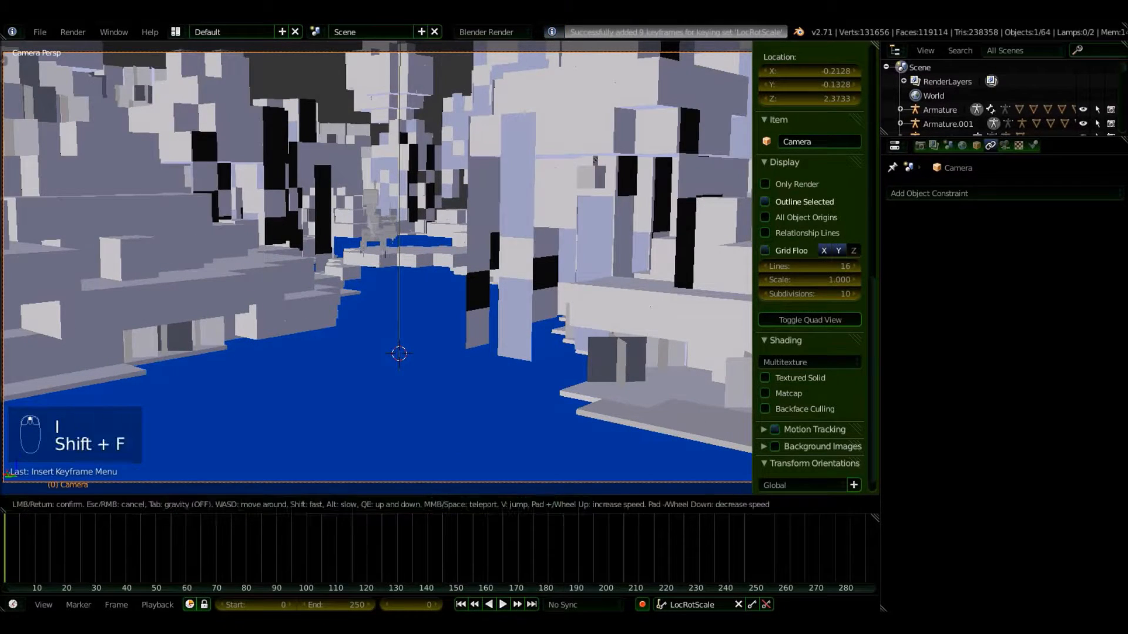
pyautogui.press('w')
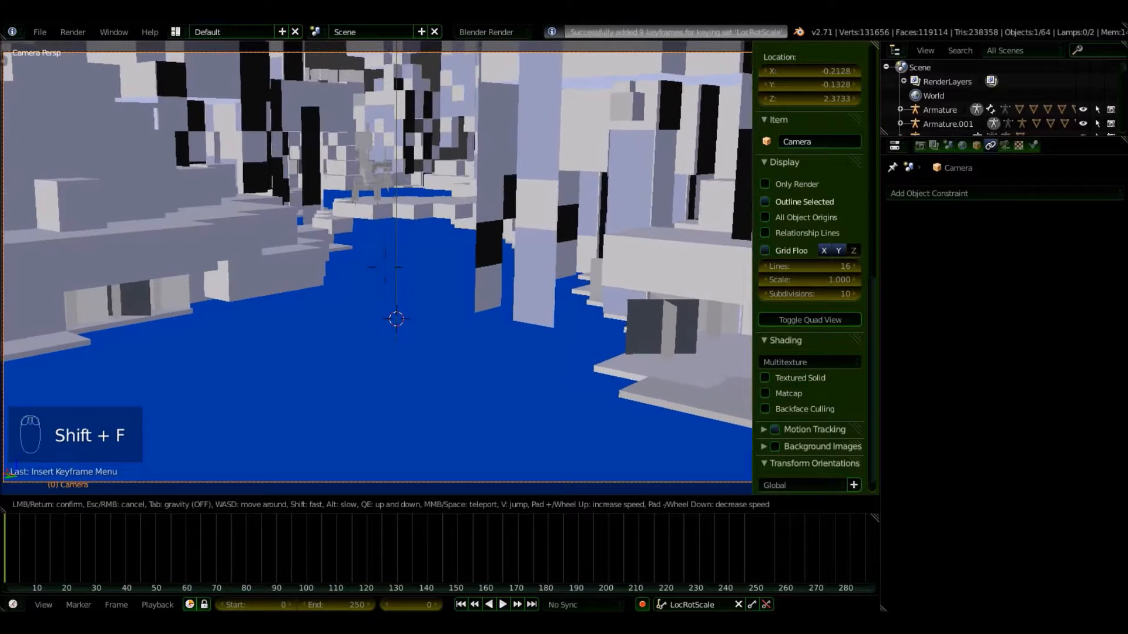
pyautogui.click(377, 268)
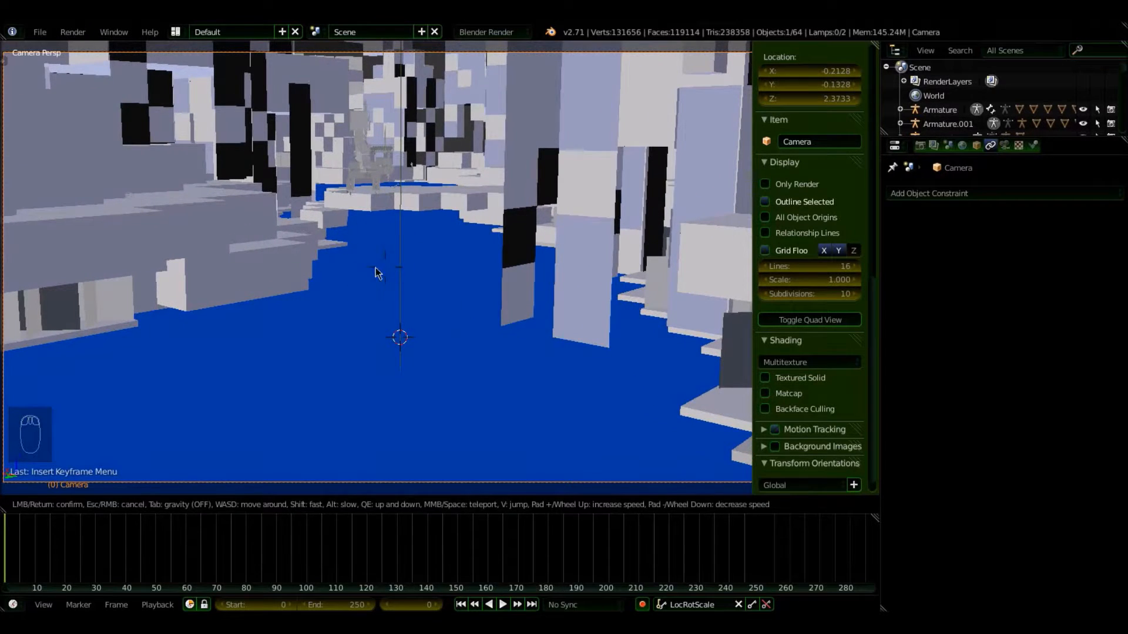
pyautogui.click(65, 561)
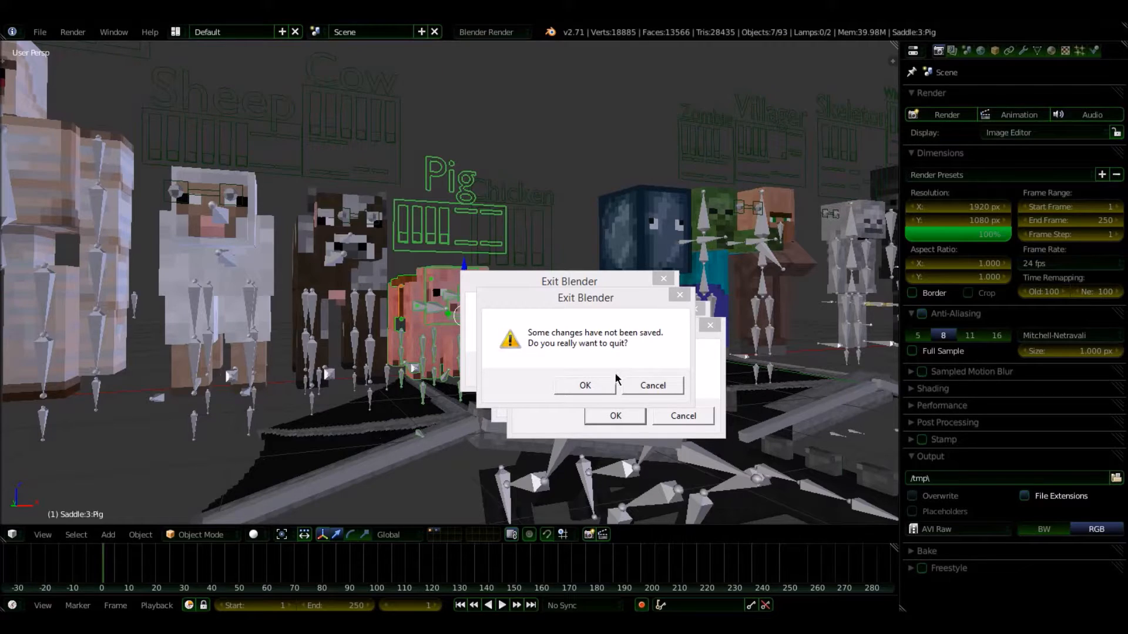
# Step: Quit the open Blender windows without saving their changes
pyautogui.click(585, 385)
pyautogui.click(611, 416)
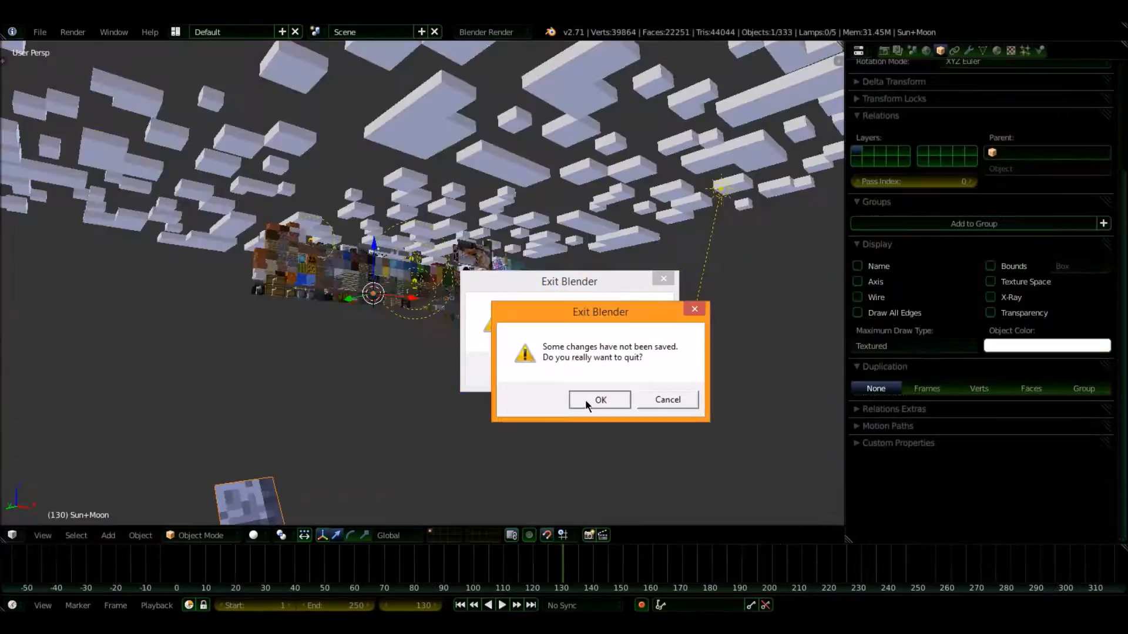
pyautogui.click(585, 398)
pyautogui.click(569, 370)
pyautogui.click(569, 371)
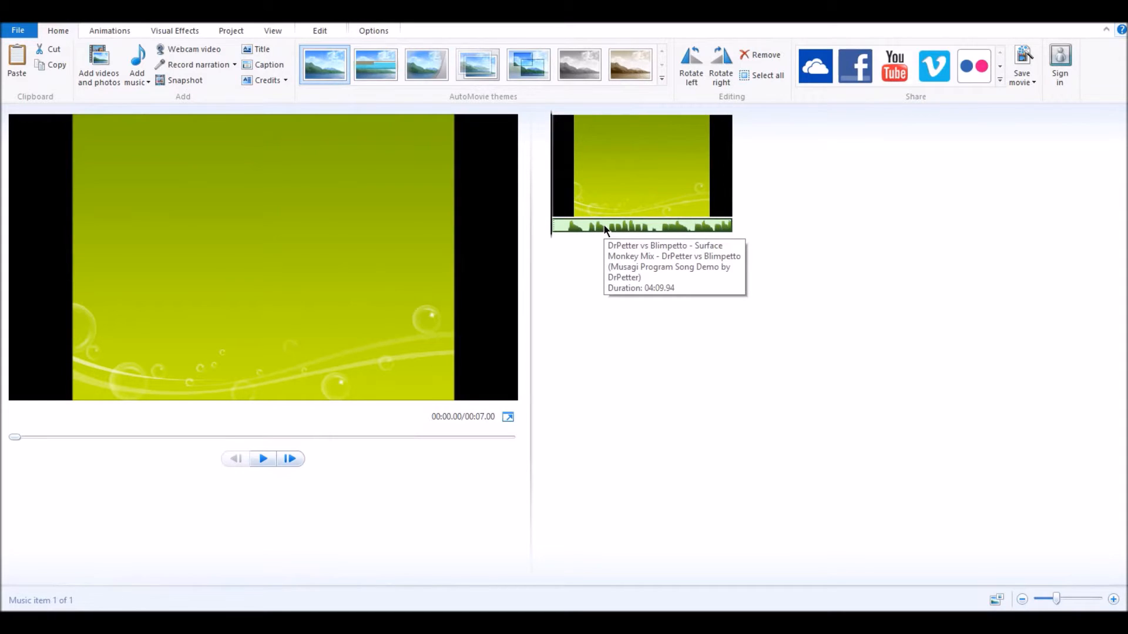
# Step: Set the green background clip's duration to 240 seconds in Windows Movie Maker
pyautogui.click(600, 194)
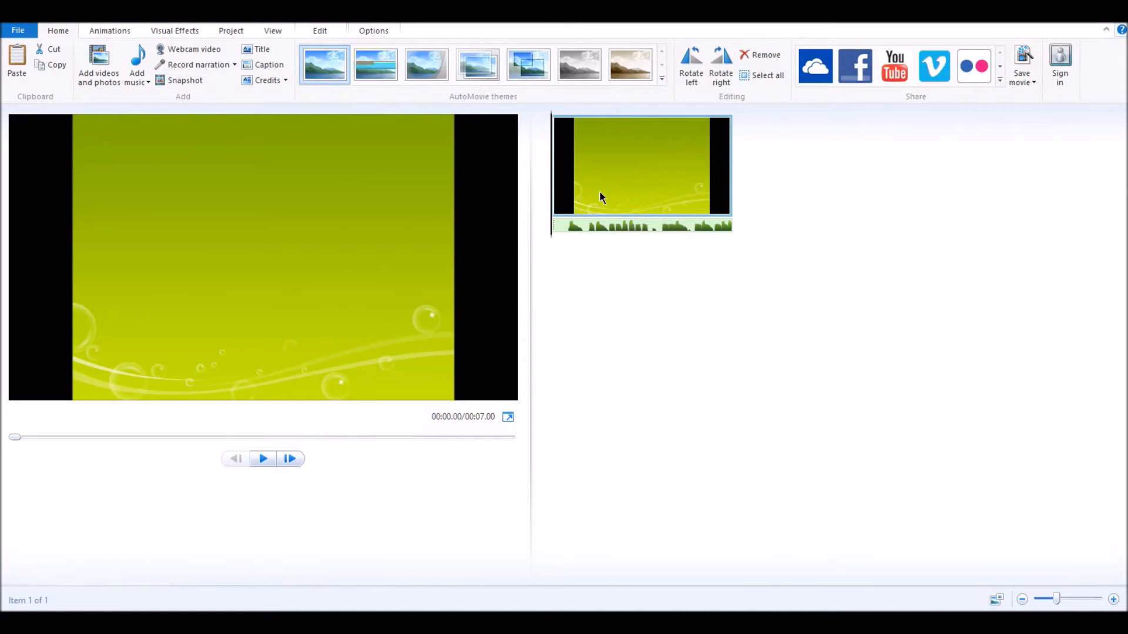
pyautogui.click(324, 34)
pyautogui.click(278, 75)
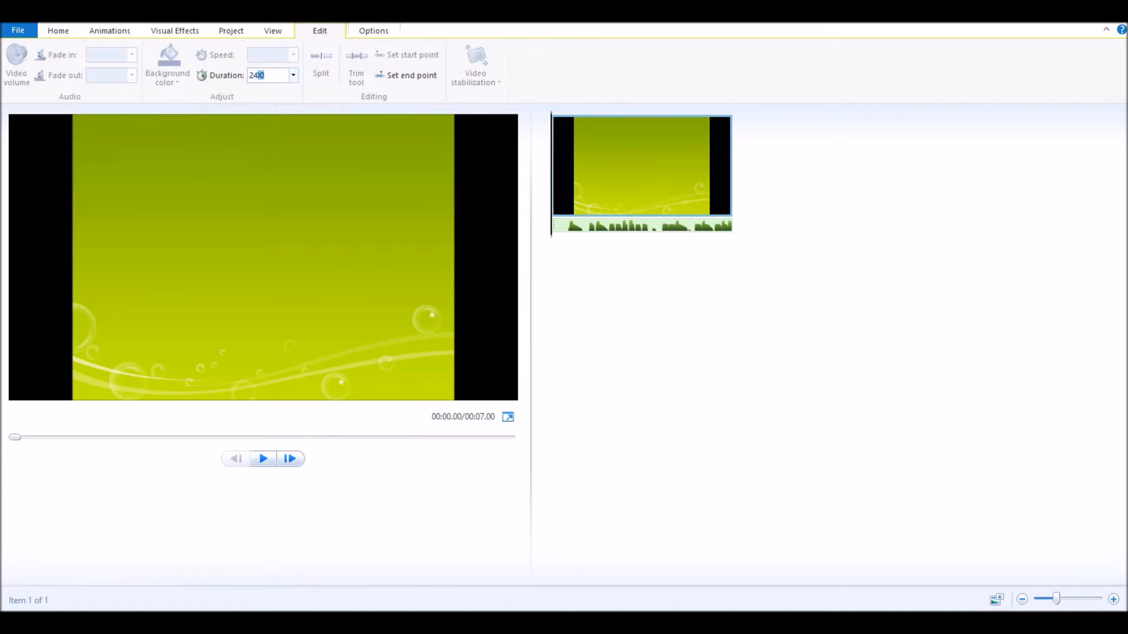
pyautogui.press('Return')
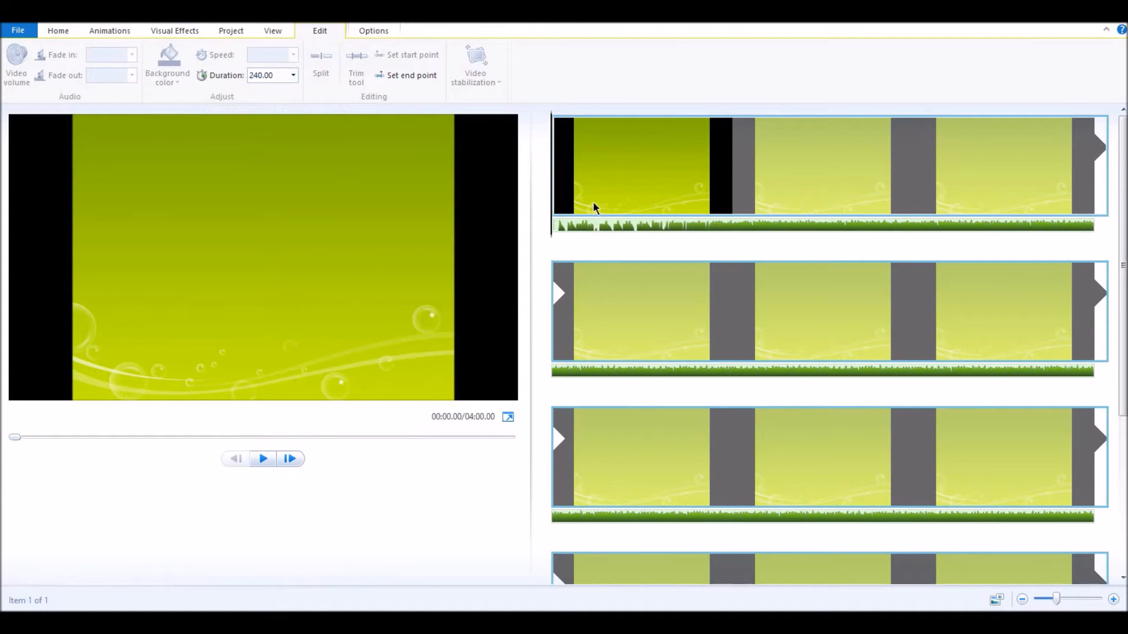
# Step: Preview the project's music from the start and from about 16 seconds, with the system volume lowered to 62
pyautogui.click(355, 36)
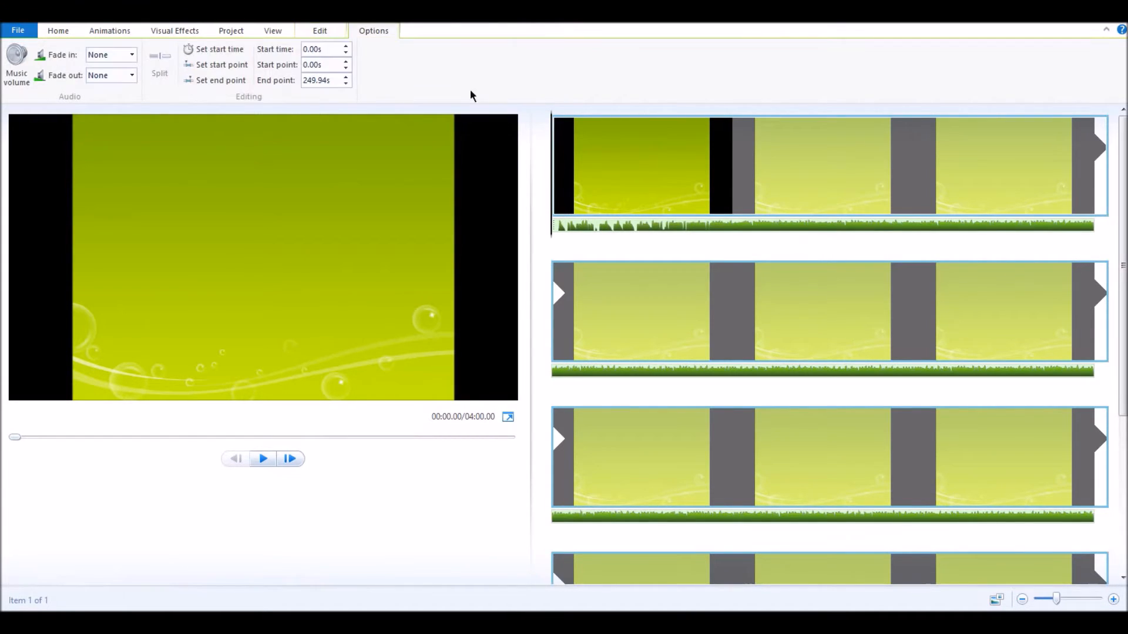
pyautogui.click(263, 459)
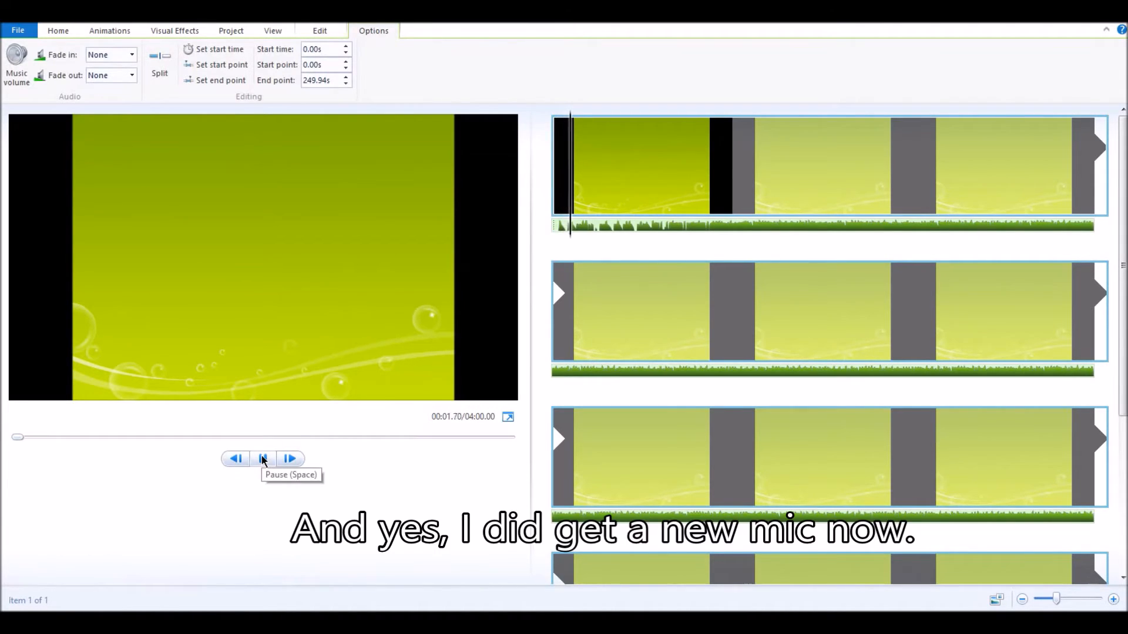
pyautogui.click(633, 232)
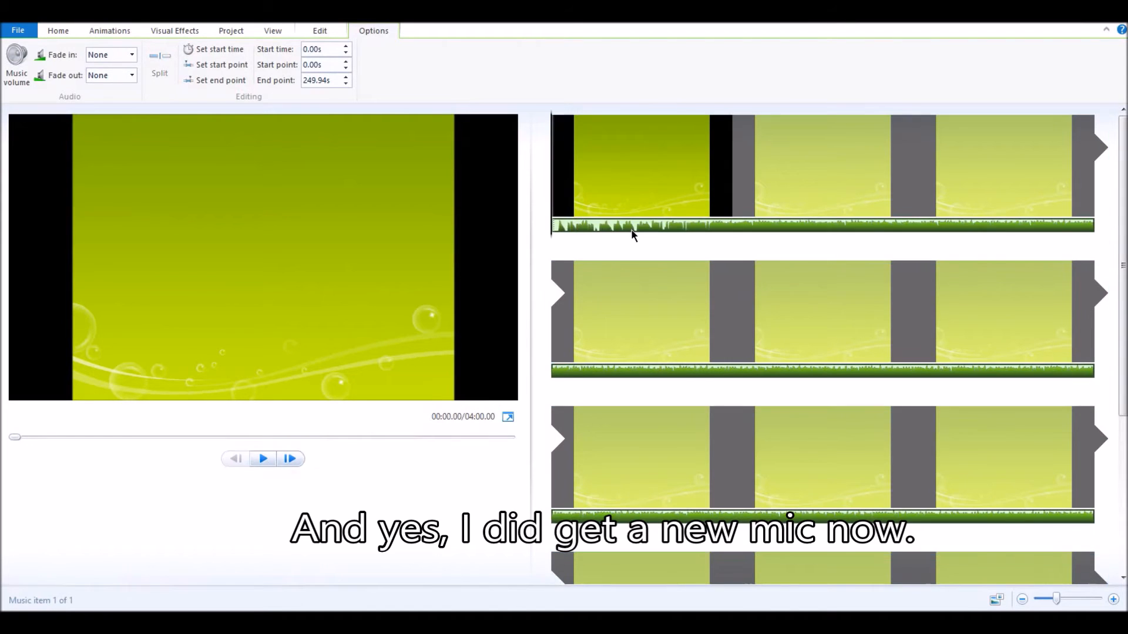
pyautogui.press('XF86AudioLowerVolume')
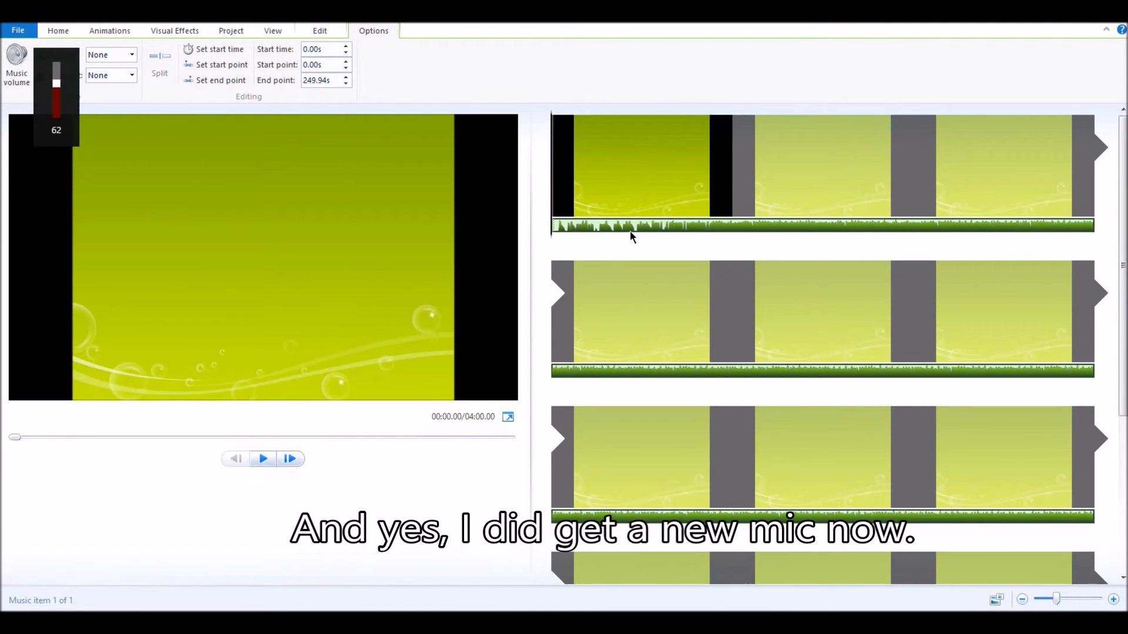
pyautogui.click(264, 459)
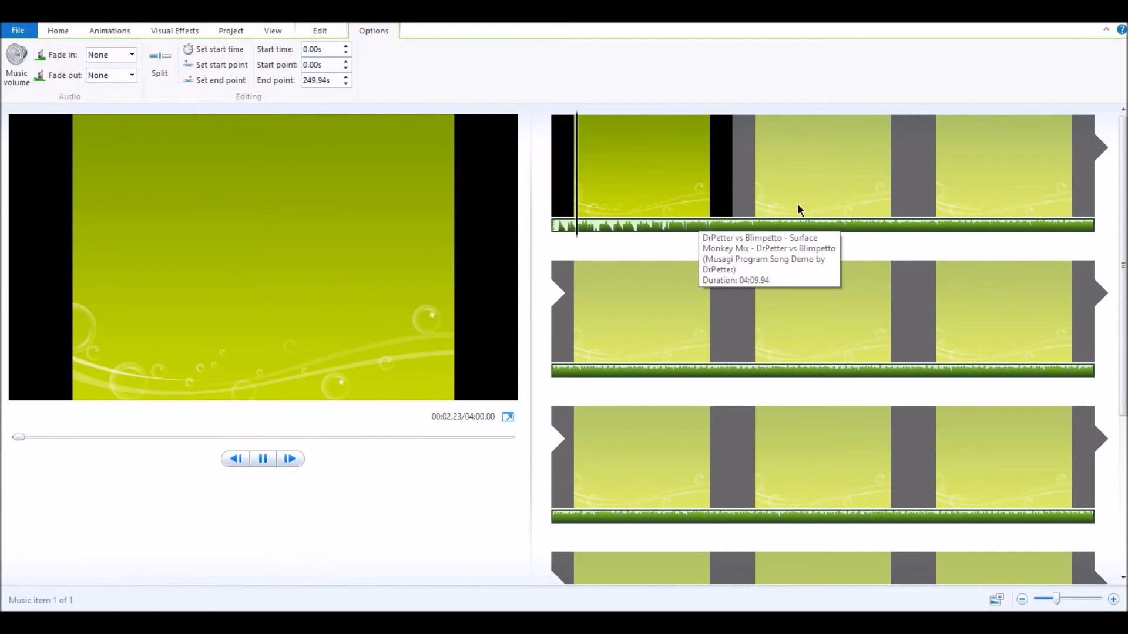
pyautogui.click(733, 194)
pyautogui.click(257, 463)
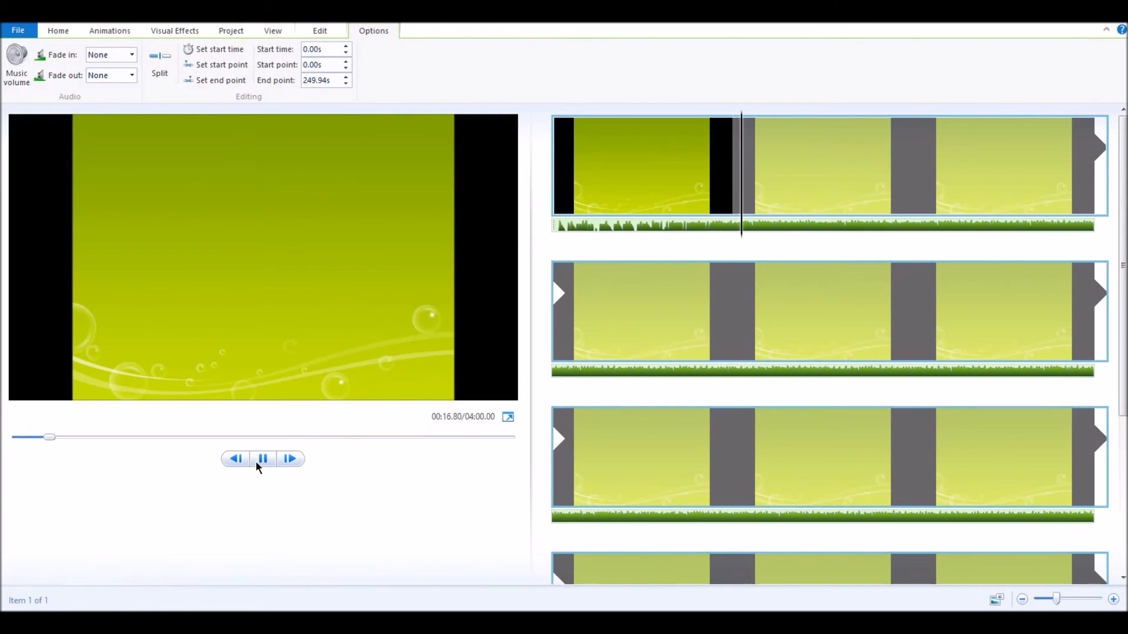
pyautogui.click(257, 463)
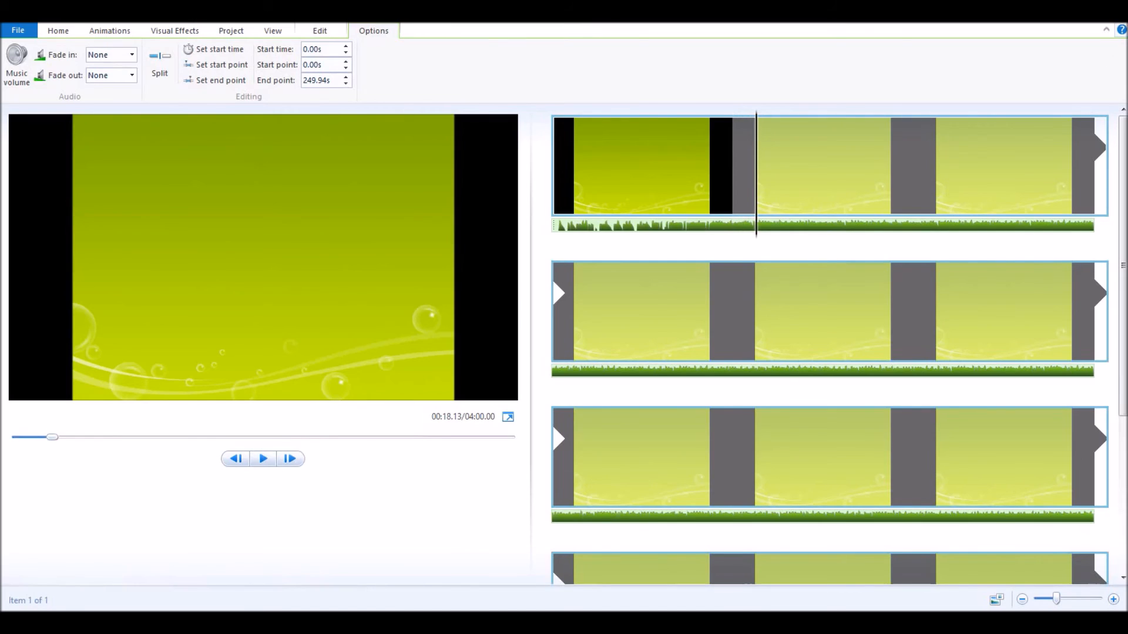